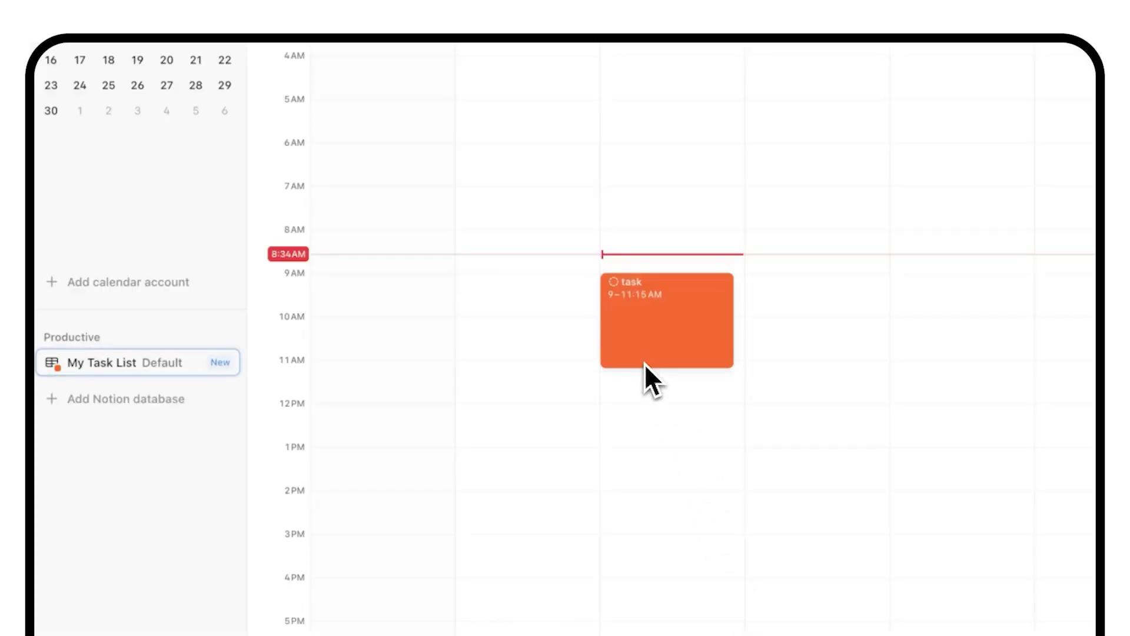
# Extend the task to end at 12 PM and review its Urgency and Importance options.
pyautogui.moveTo(645, 369); pyautogui.dragTo(644, 398)
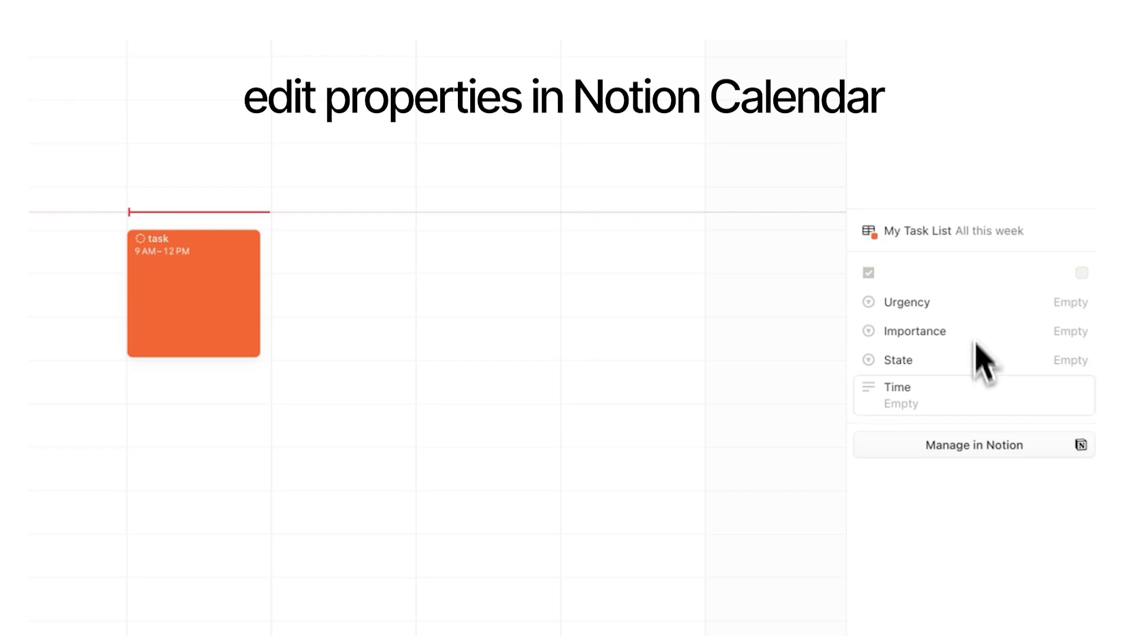
pyautogui.click(922, 304)
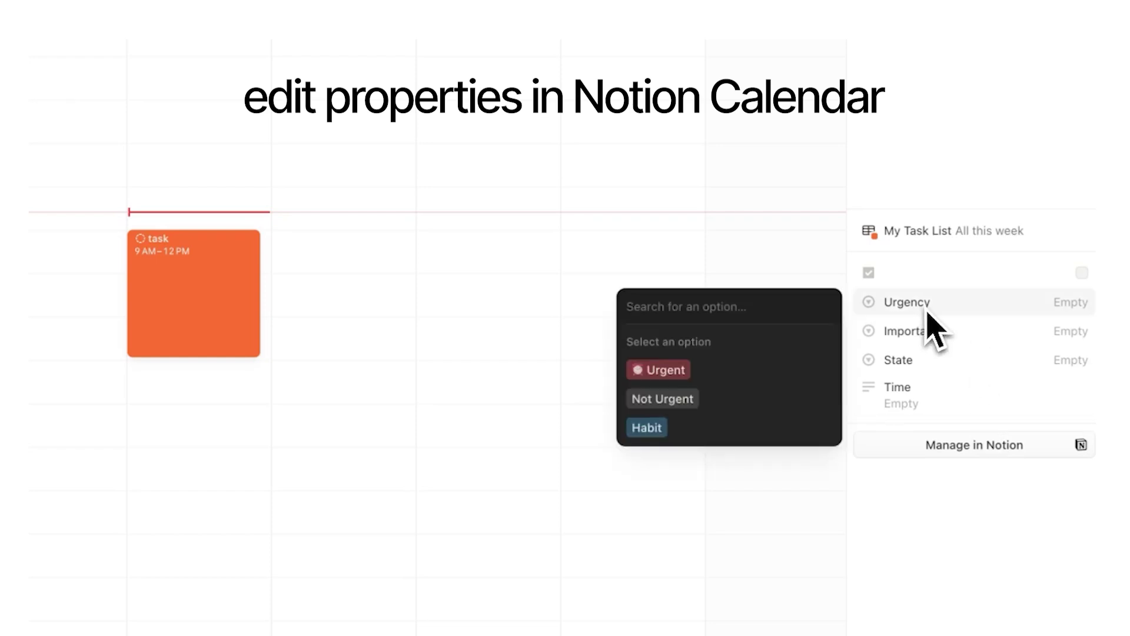
pyautogui.click(932, 334)
pyautogui.click(932, 334)
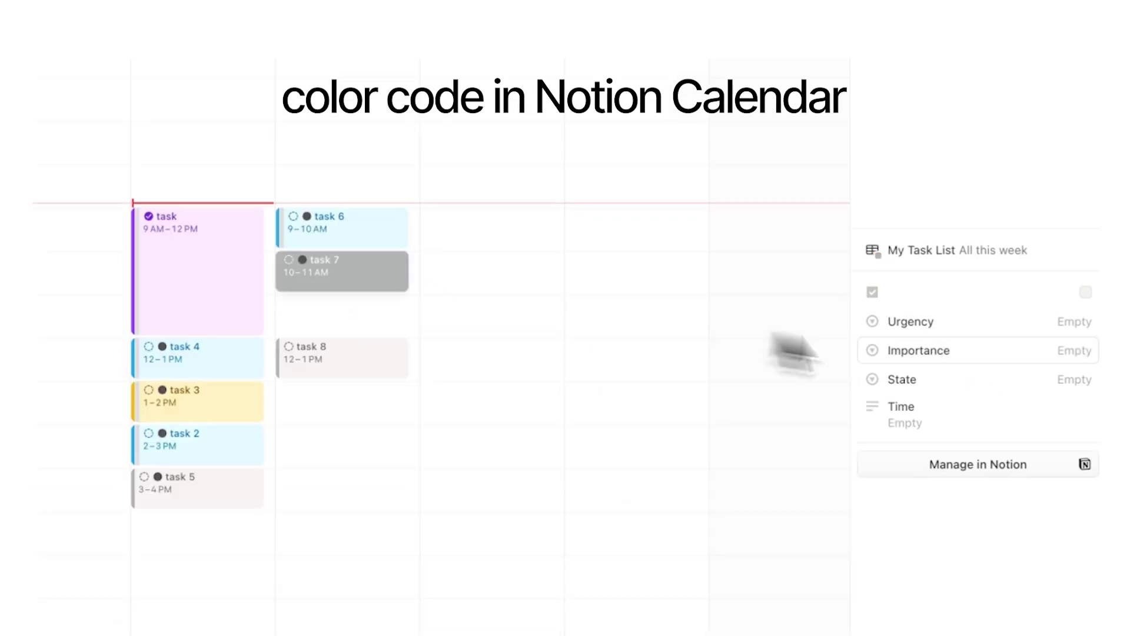
# Give task 7 the yellow-coloured state and set task 8's state to Personal.
pyautogui.click(901, 379)
pyautogui.click(646, 503)
pyautogui.click(900, 378)
pyautogui.click(659, 532)
# Check task 5's properties, then type the first checklist topics about Notion Calendar setup.
pyautogui.click(197, 489)
pyautogui.click(271, 512)
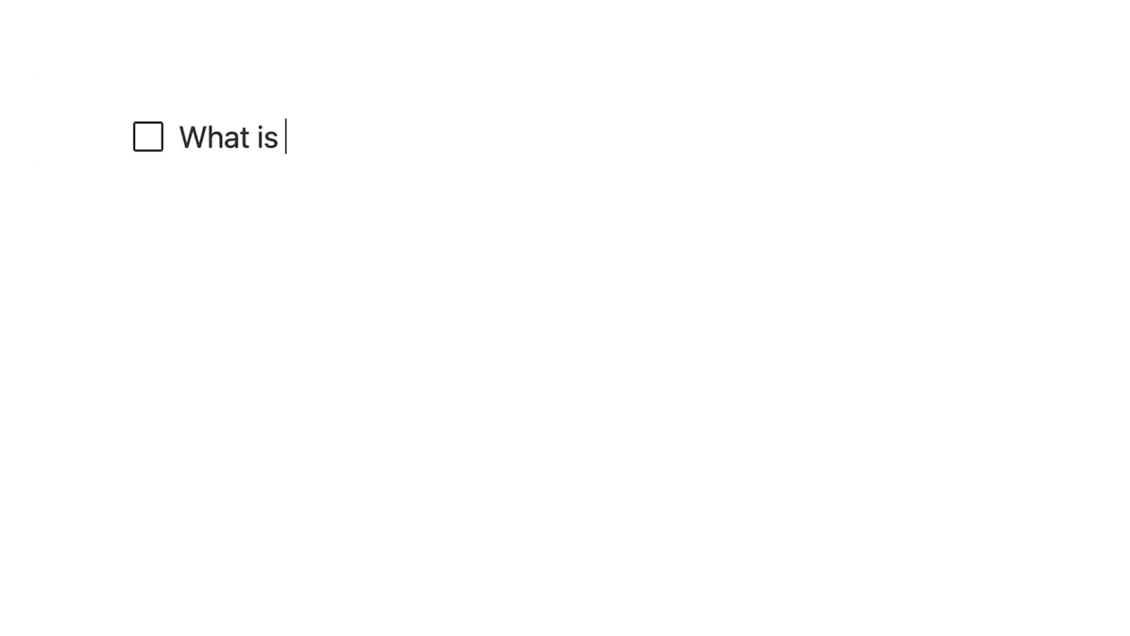
pyautogui.write('Notion Calendar? H')
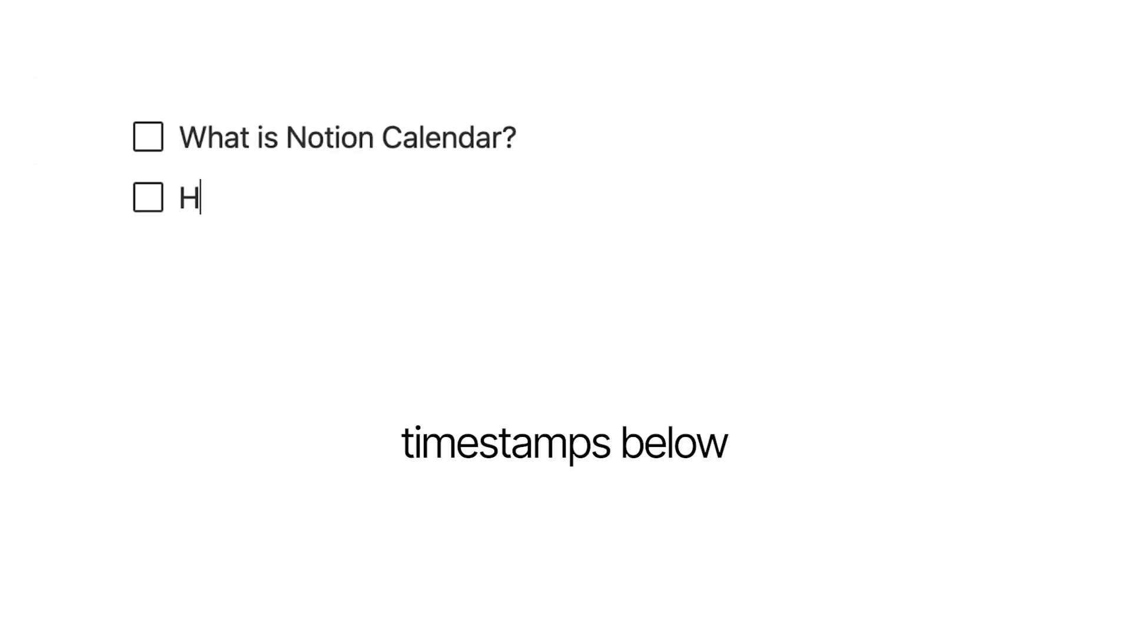
pyautogui.write('ow to Set Up Notion Calendar S')
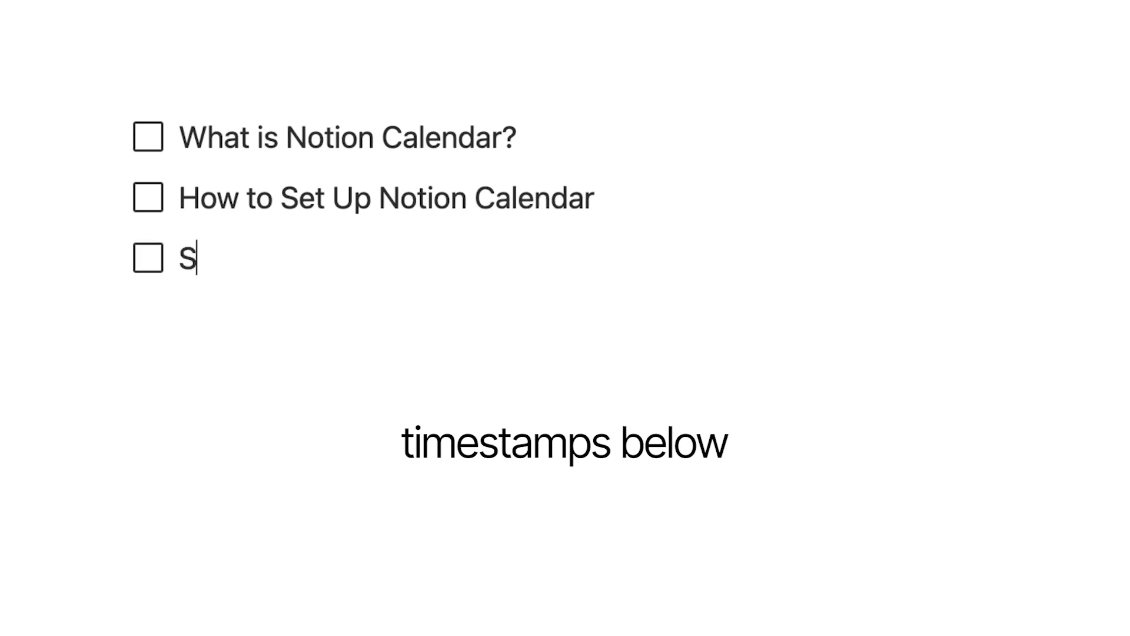
pyautogui.write('ide Menu Properties')
# Add to-do items 'Planning Your otion Calendar Color Code' and 'Automatic' to the checklist.
pyautogui.press('Return')
pyautogui.write('Planni')
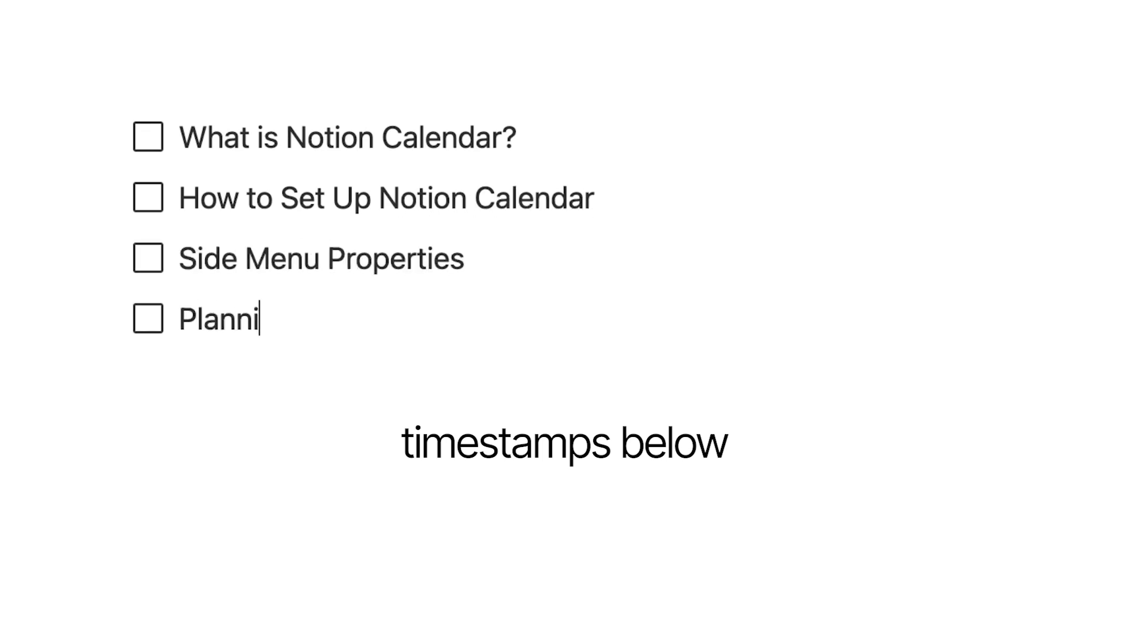
pyautogui.write('ng Your Week')
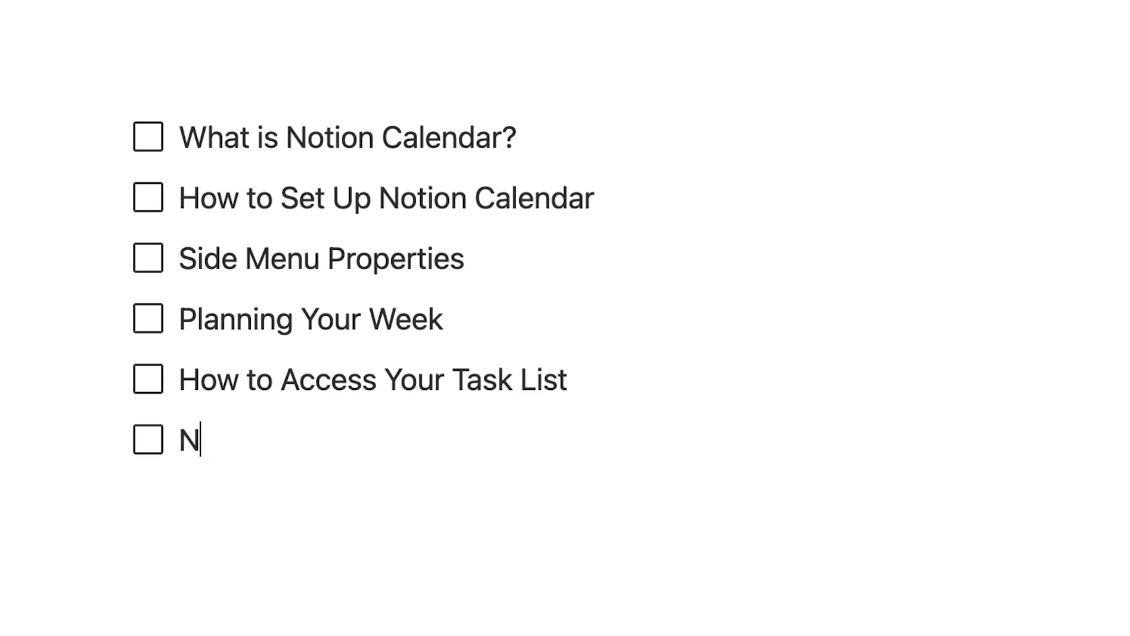
pyautogui.write('otion Calendar Color Code')
pyautogui.press('Return')
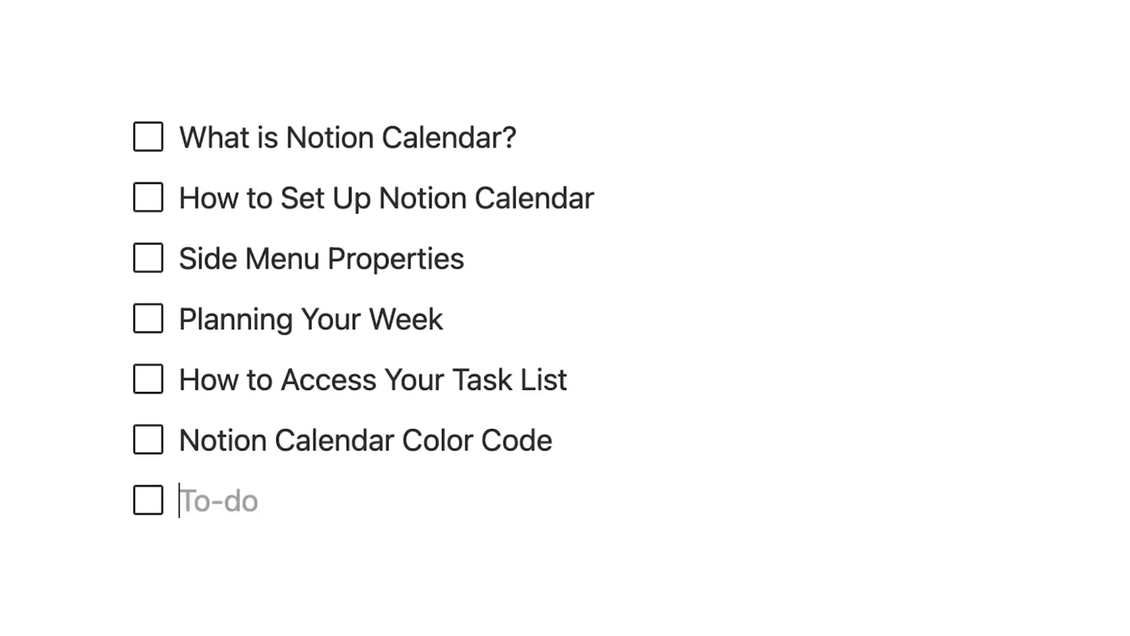
pyautogui.write('Automatic Time Tracking')
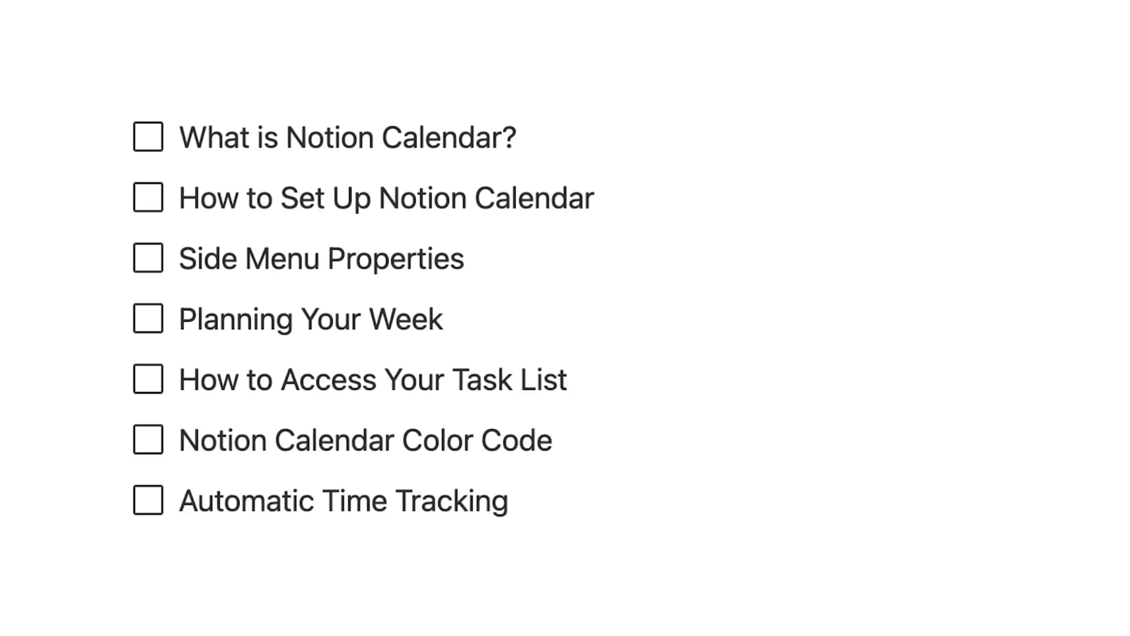
# Type 'Subscribe' and 'Let's dive in' on the page and scroll through it.
pyautogui.write('Subscribe')
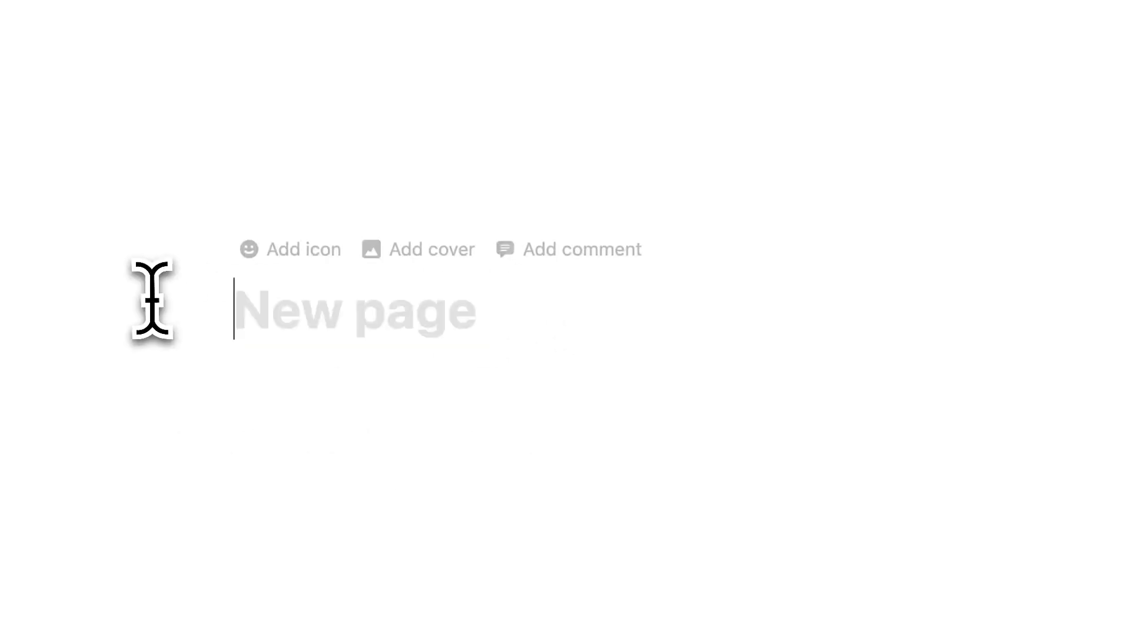
pyautogui.write('Let’s dive in')
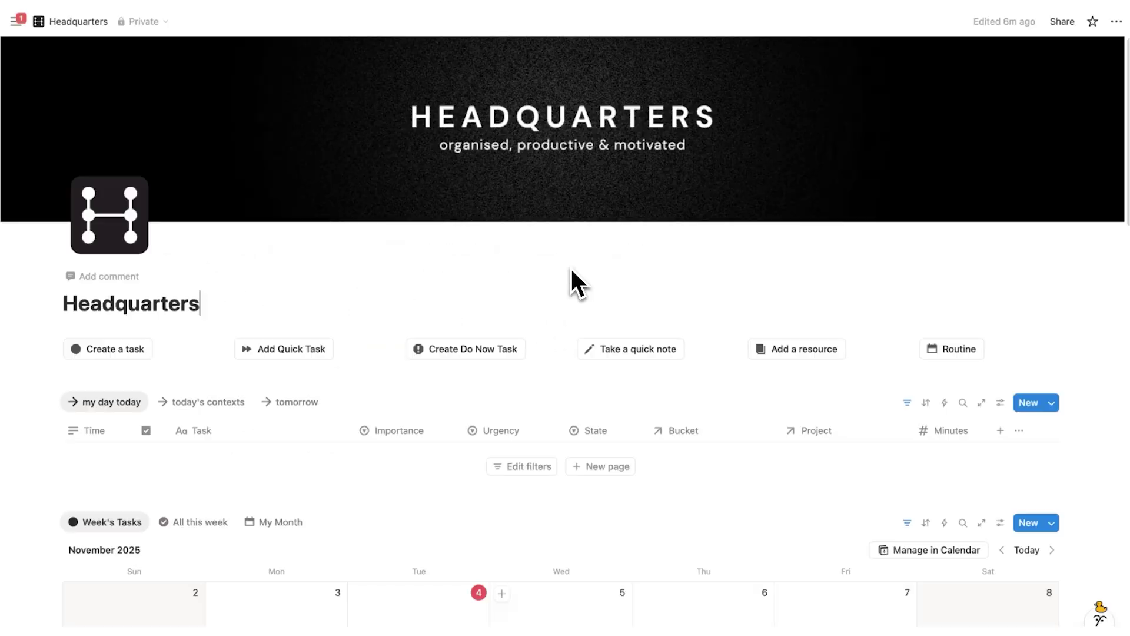
pyautogui.scroll(-3, 571, 266)
pyautogui.scroll(-17, 571, 268)
pyautogui.scroll(15, 571, 269)
pyautogui.scroll(-3, 431, 200)
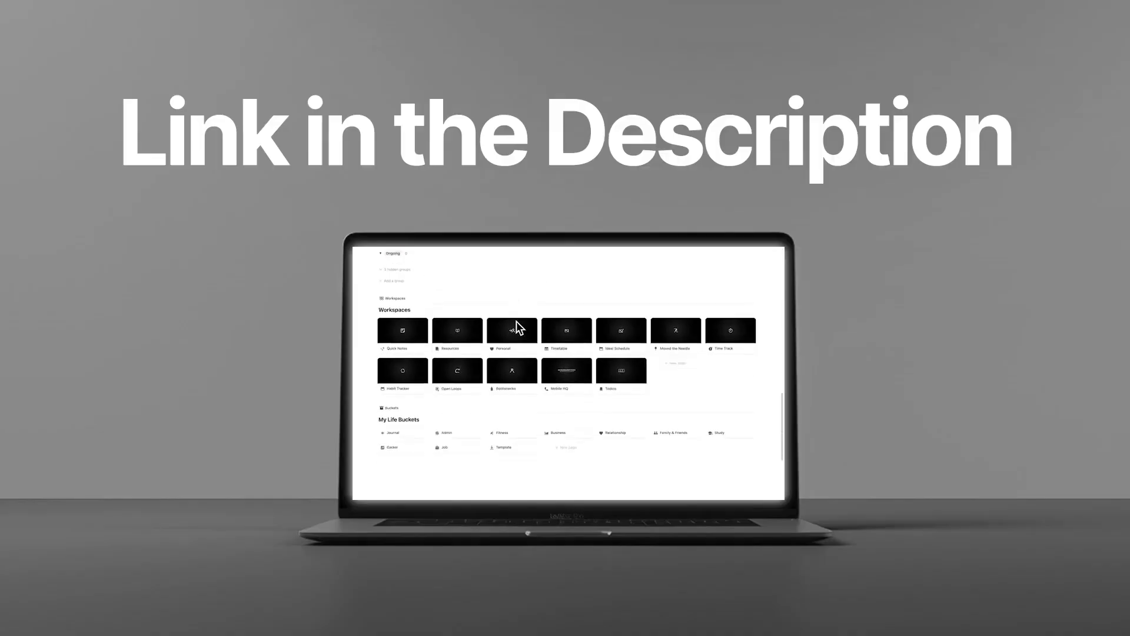
pyautogui.scroll(3, 612, 322)
# Enter the title 'Notion Dashboard', then select and delete it.
pyautogui.write('Notion Dashboard')
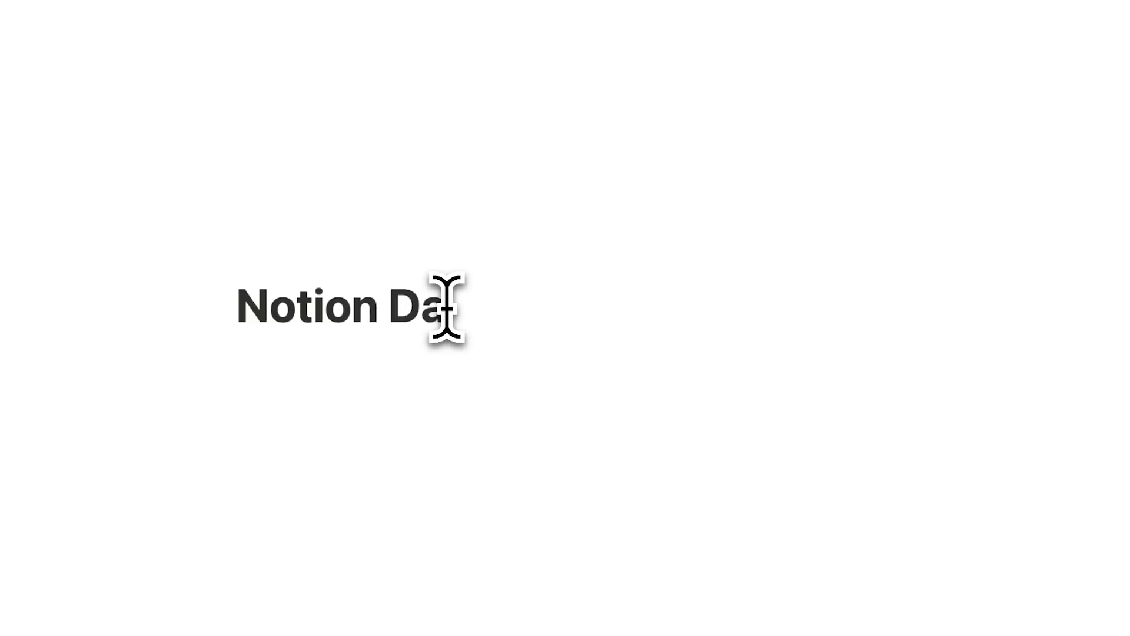
pyautogui.moveTo(617, 305); pyautogui.dragTo(240, 297)
pyautogui.press('BackSpace')
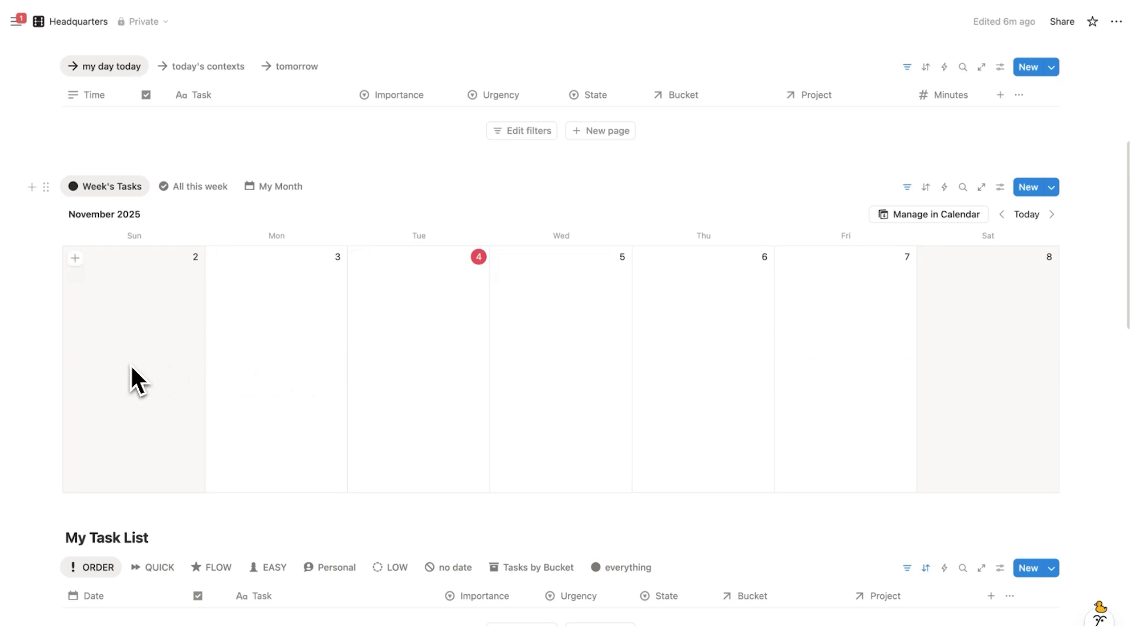
pyautogui.click(1001, 187)
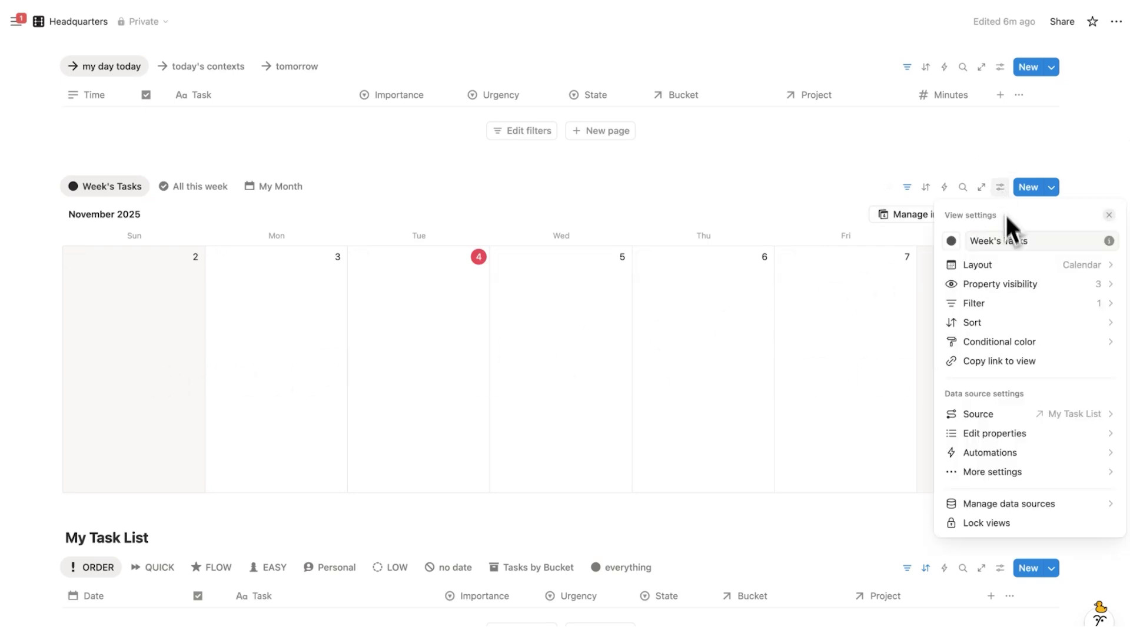
pyautogui.click(1010, 266)
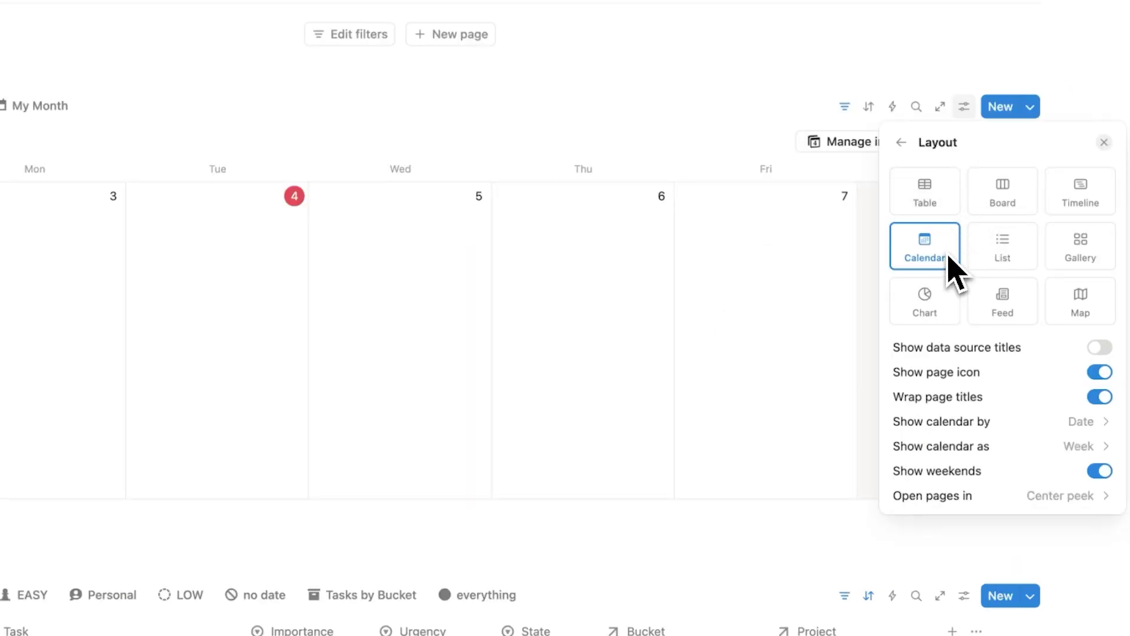
pyautogui.click(626, 320)
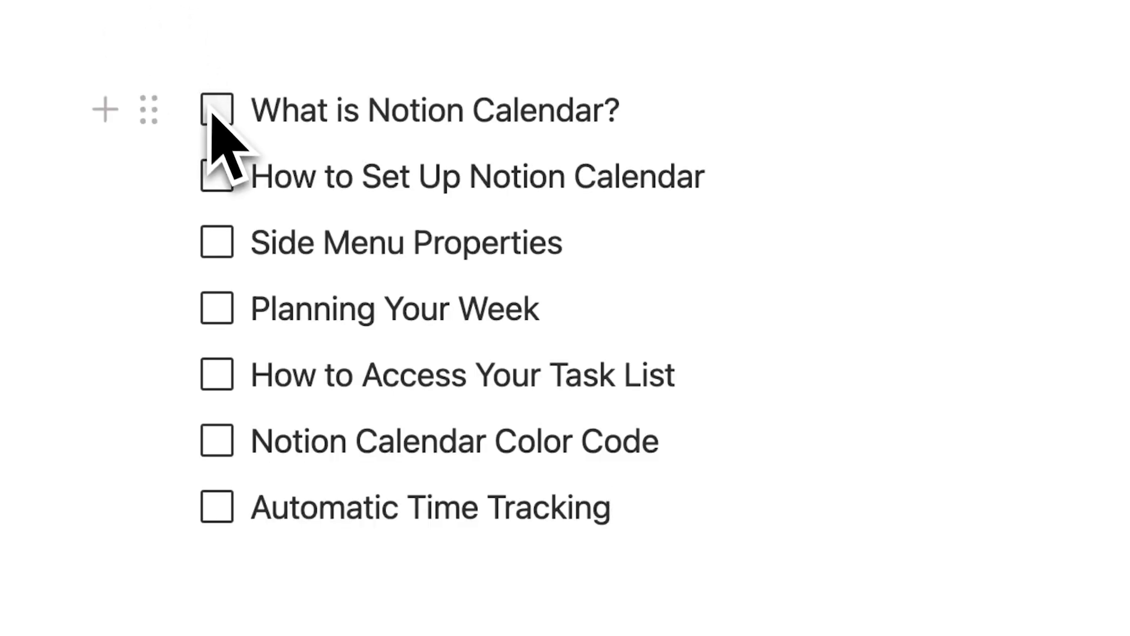
# Tick off 'What is Notion Calendar?' and inspect the Week's Tasks layout settings.
pyautogui.click(215, 110)
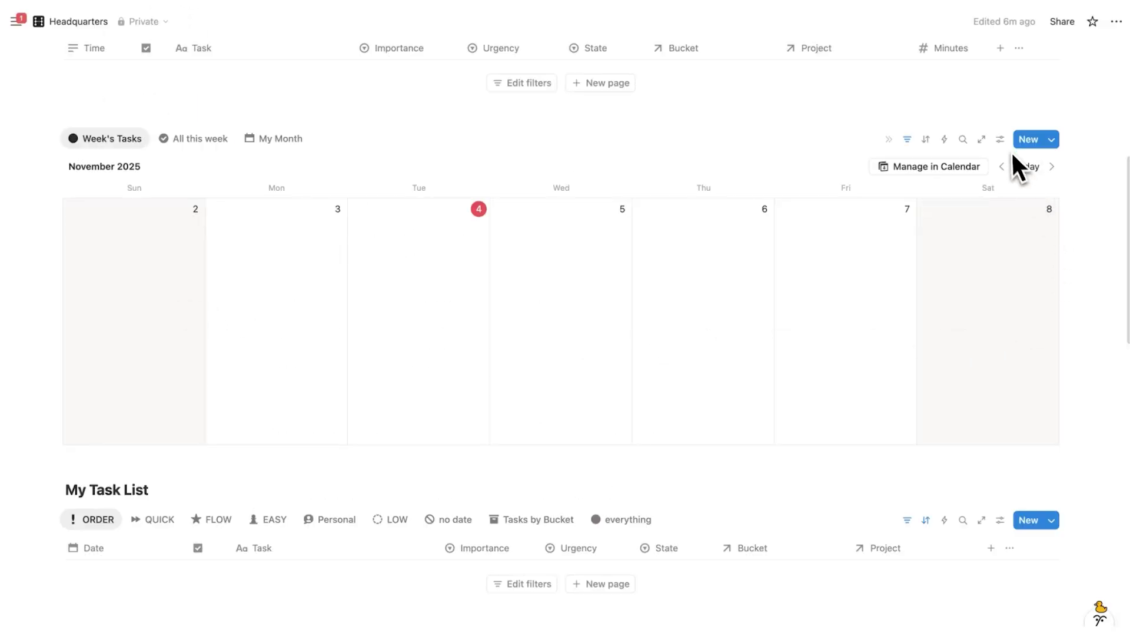
pyautogui.click(1001, 140)
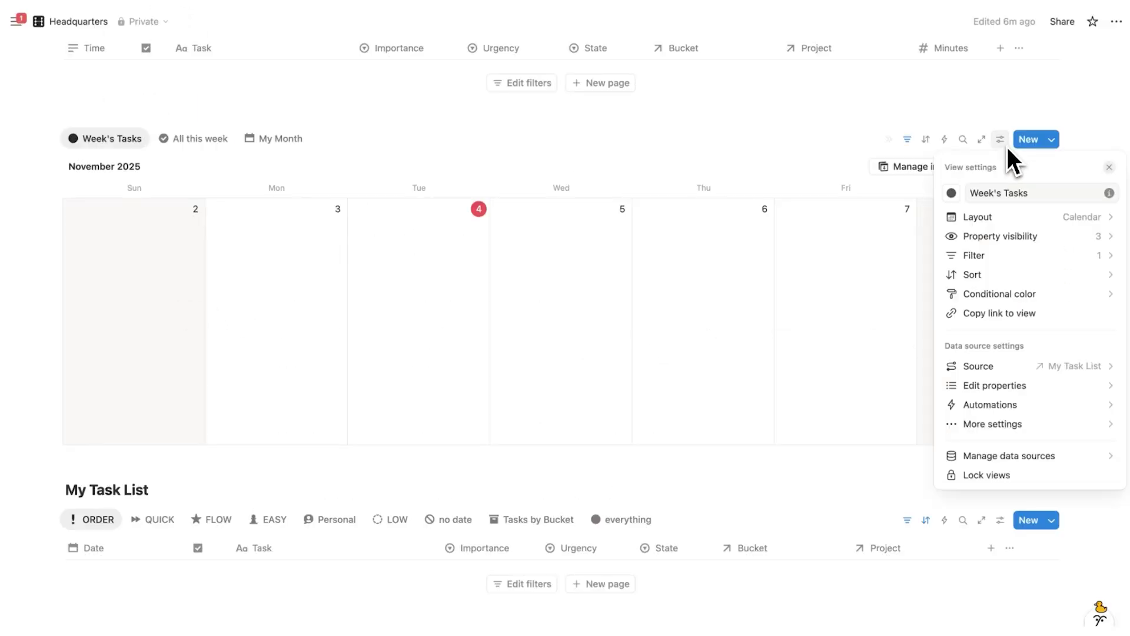
pyautogui.click(1001, 219)
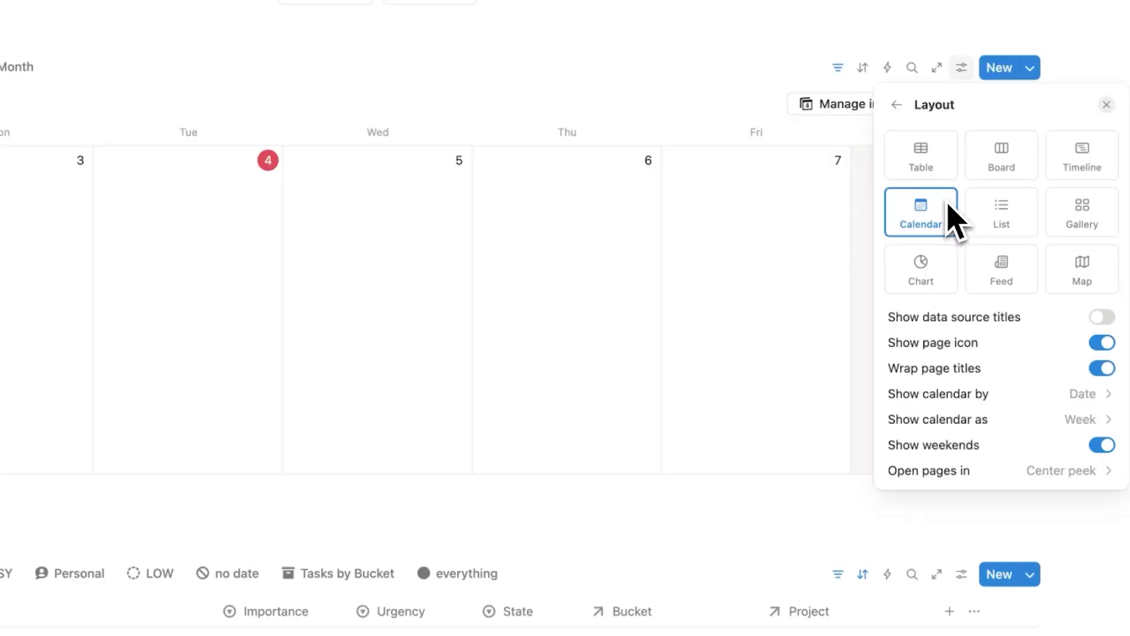
pyautogui.click(822, 207)
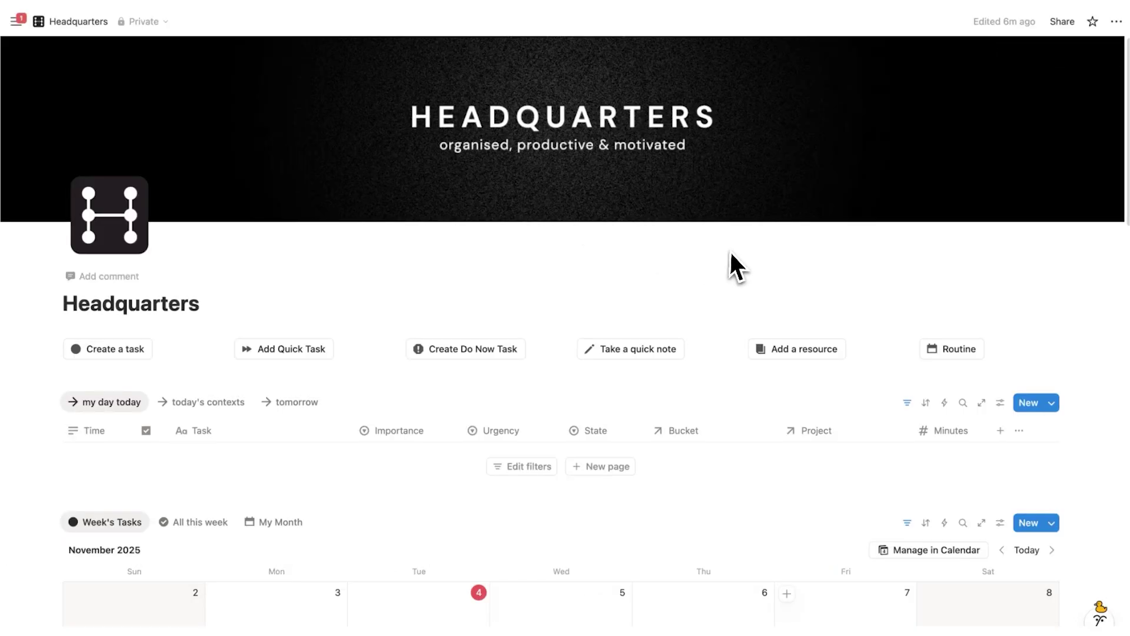
# Compare the All this week and Week's Tasks views, then show Week's Tasks' filter rule.
pyautogui.scroll(-3, 730, 254)
pyautogui.scroll(-2, 699, 264)
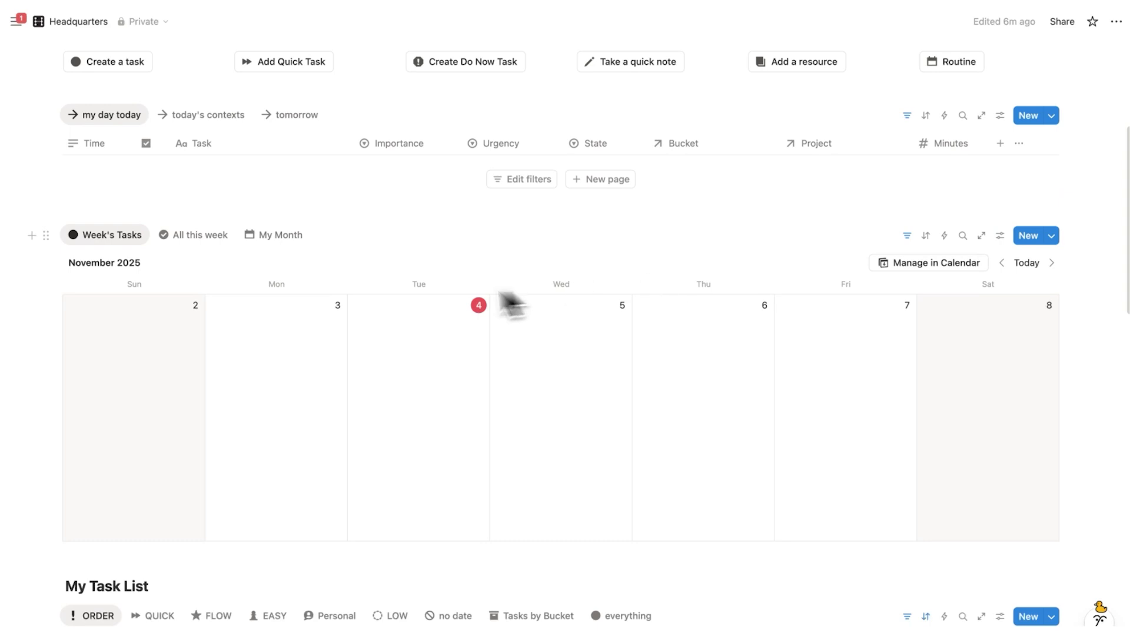
pyautogui.click(207, 242)
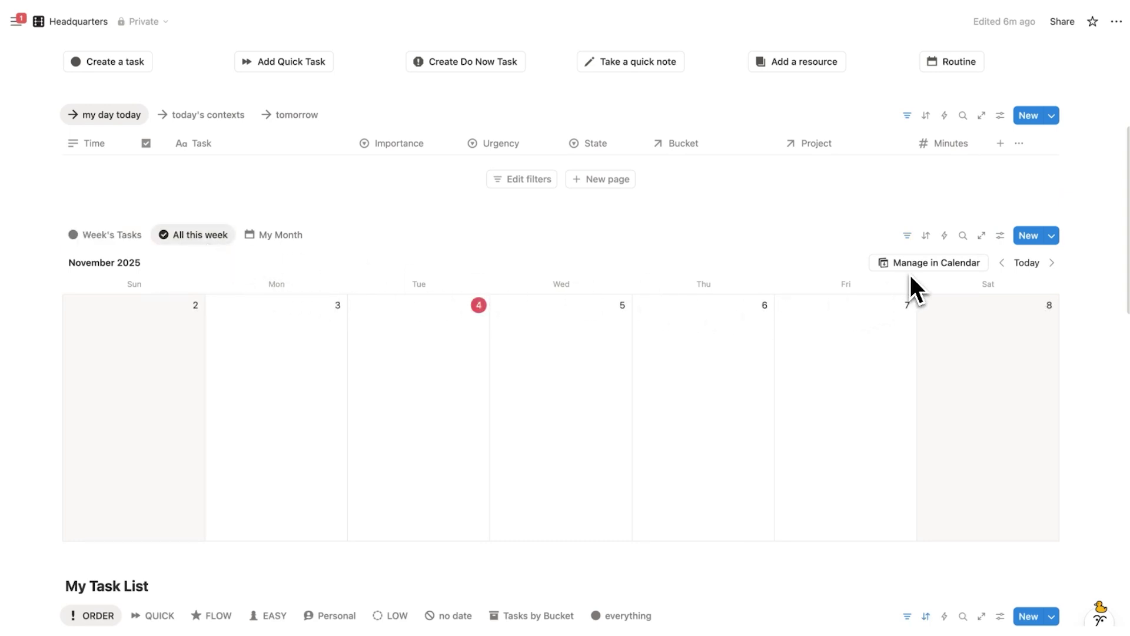
pyautogui.click(126, 243)
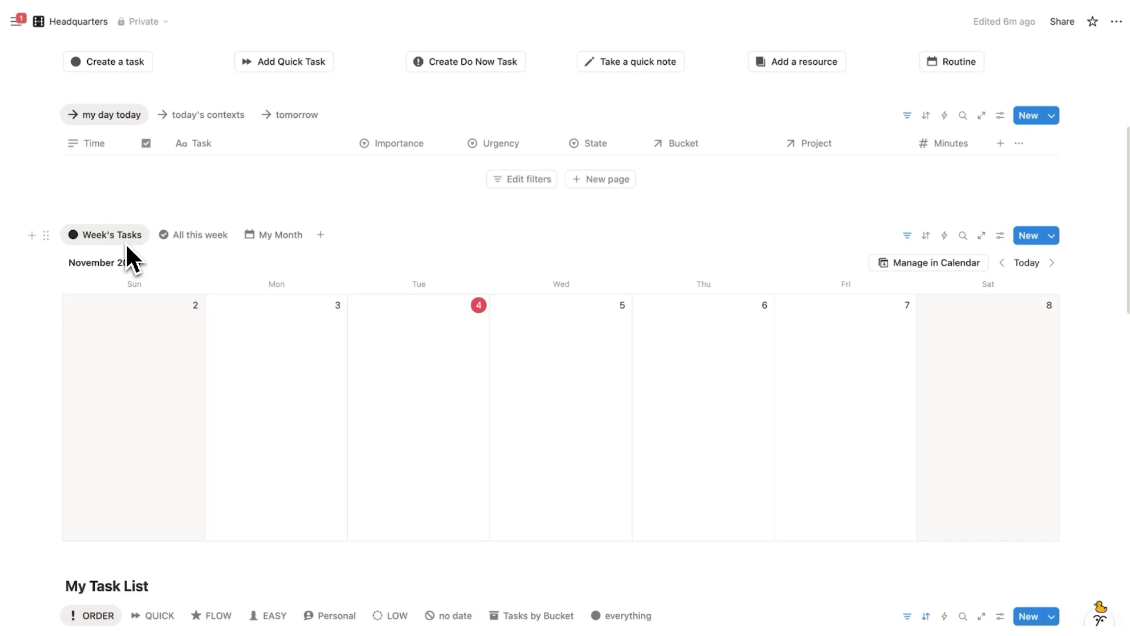
pyautogui.click(126, 246)
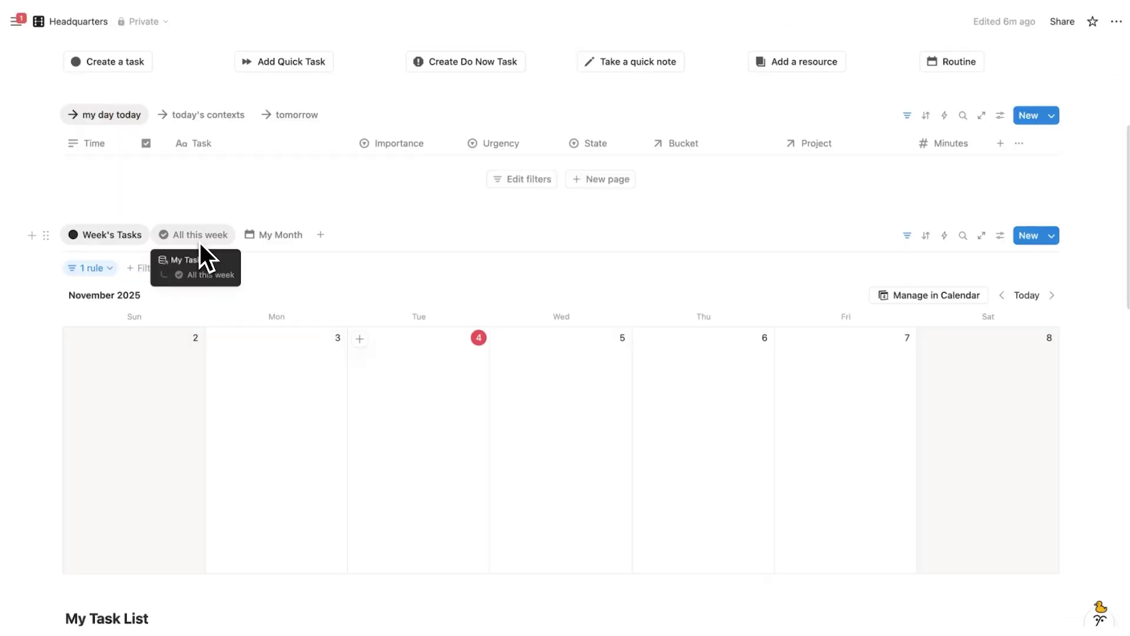
# Open the All this week view in Notion Calendar and set My Task List's colour to Orange.
pyautogui.click(199, 241)
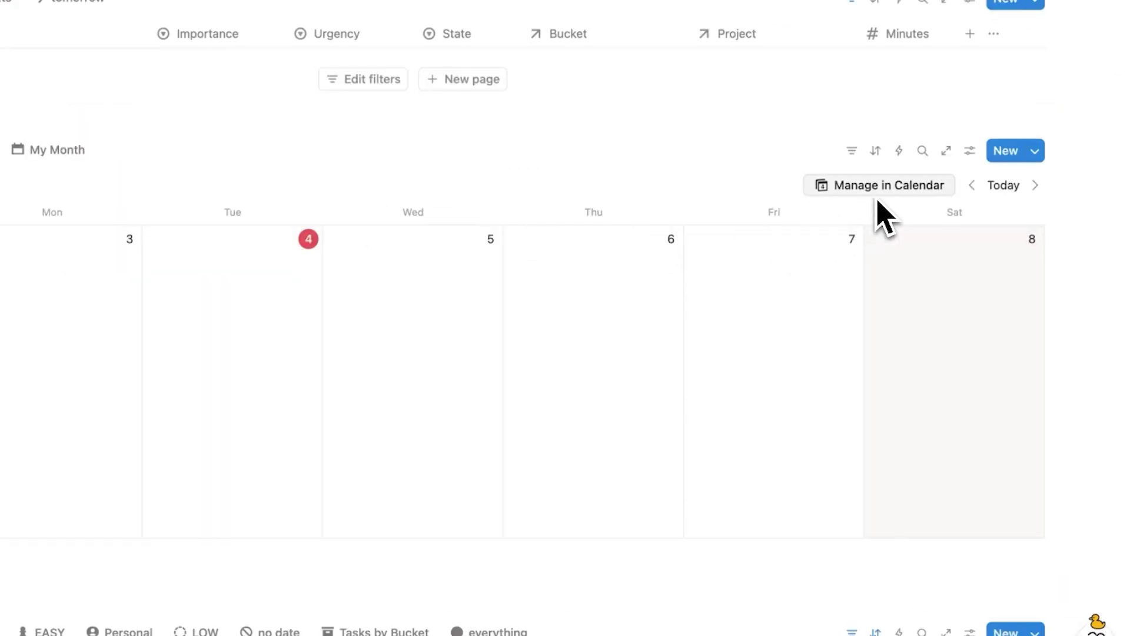
pyautogui.click(879, 189)
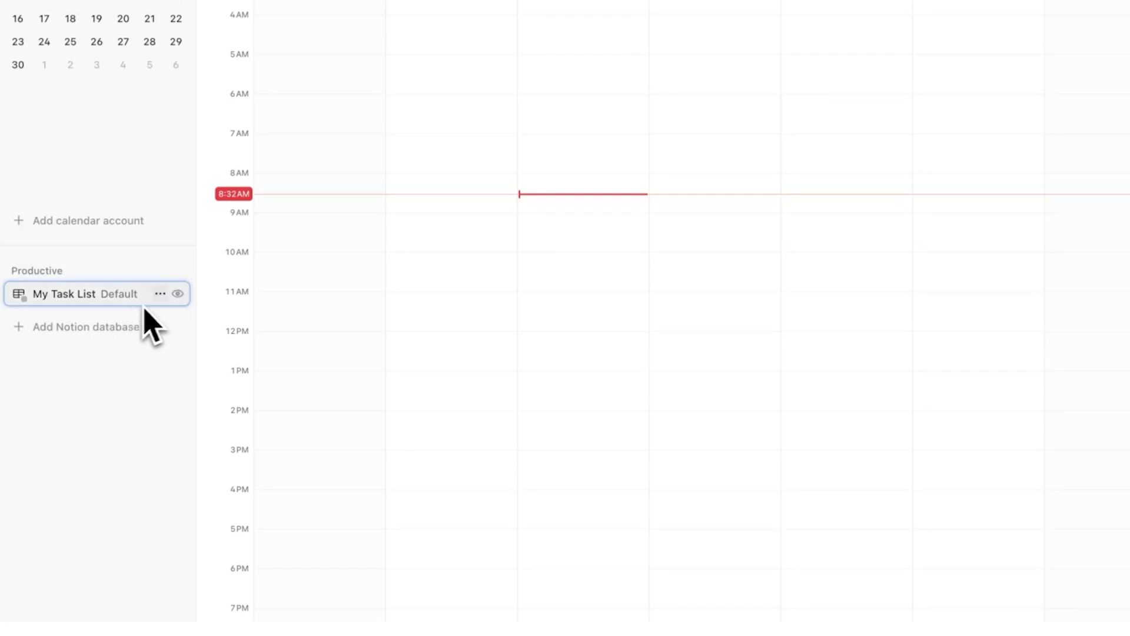
pyautogui.click(161, 296)
pyautogui.moveTo(209, 307)
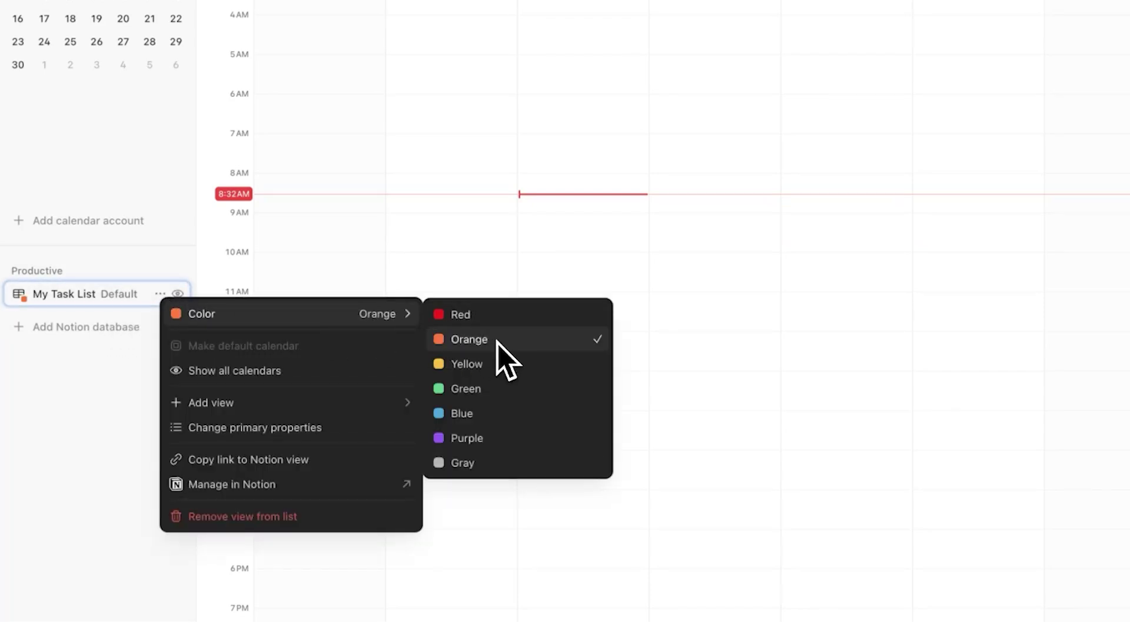
pyautogui.click(79, 380)
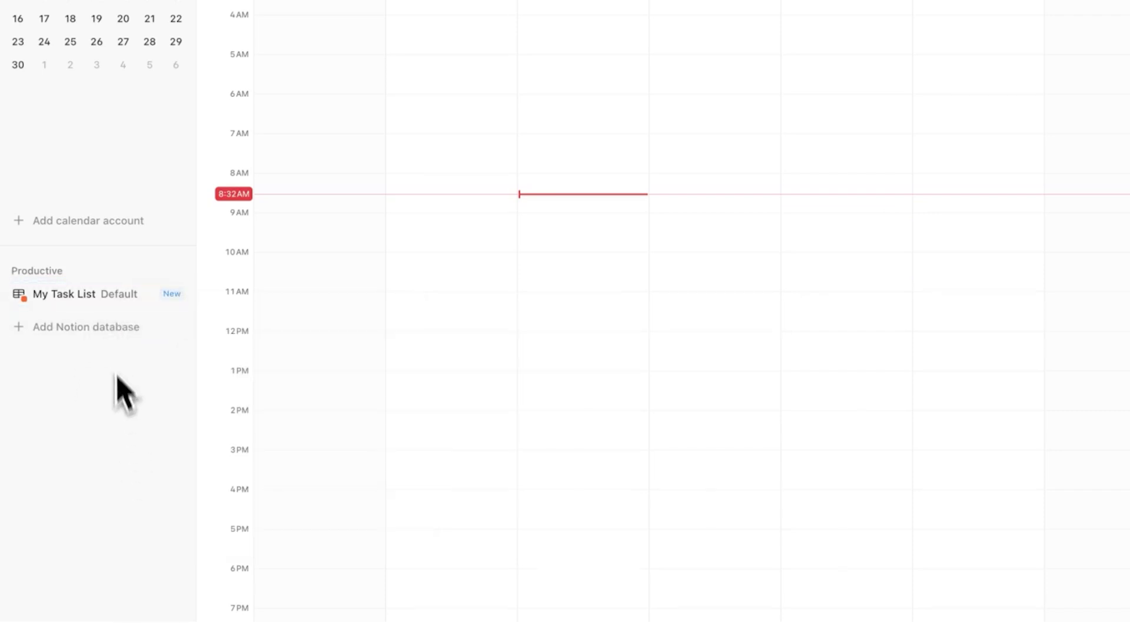
pyautogui.click(161, 295)
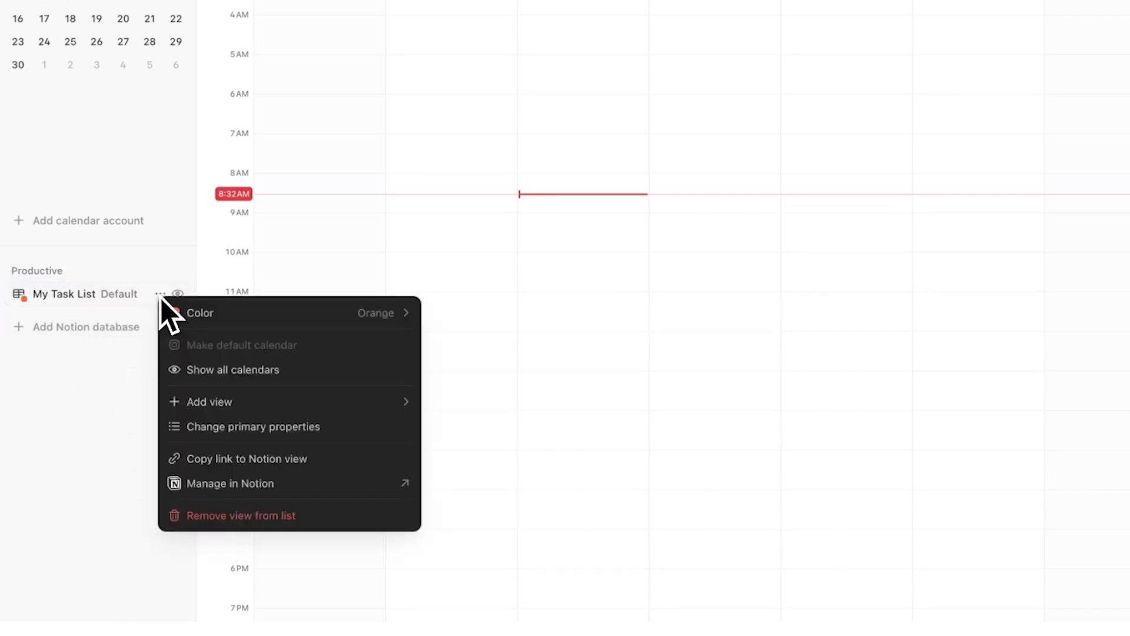
pyautogui.click(436, 319)
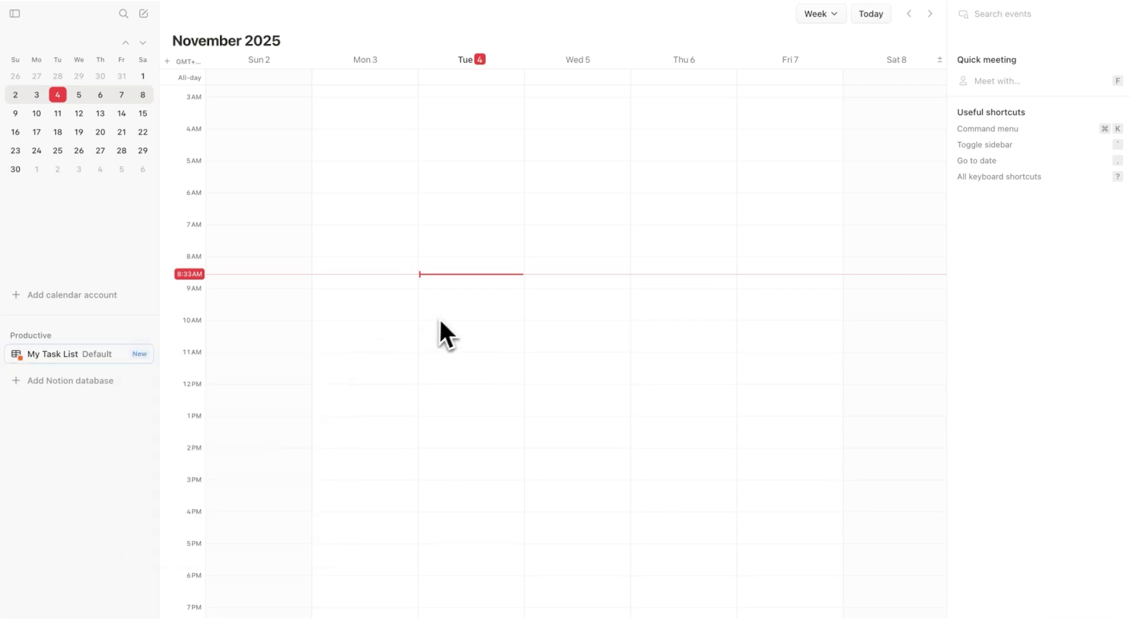
# Create a 'task' event on Tue Nov 4 from 9–11 AM in My Task List.
pyautogui.moveTo(458, 292); pyautogui.dragTo(465, 357)
pyautogui.write('task')
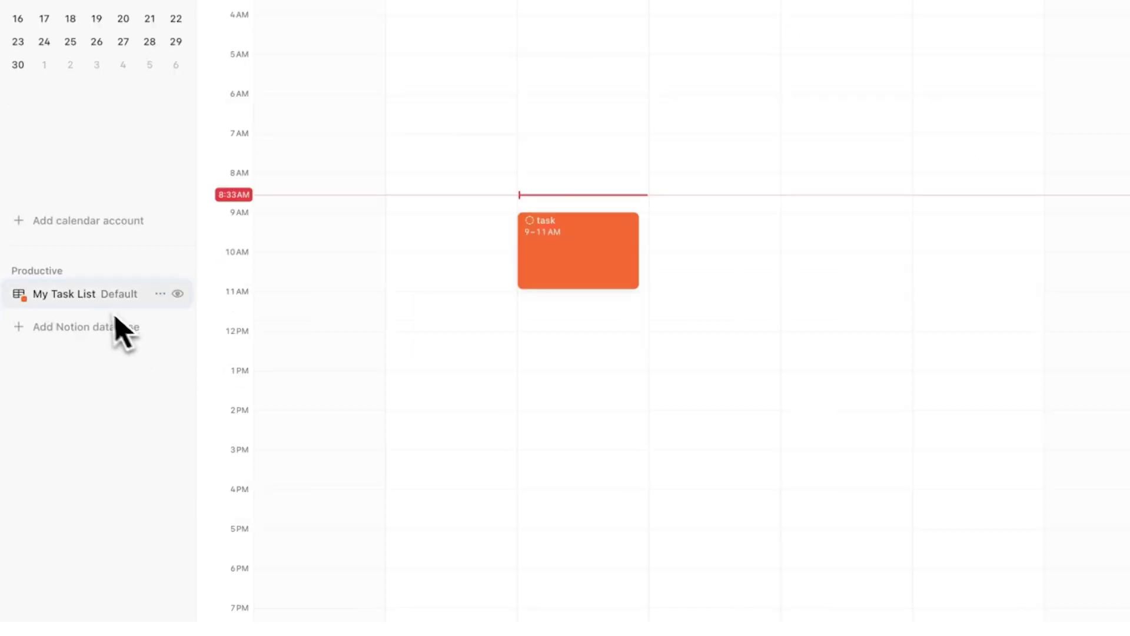
pyautogui.click(94, 305)
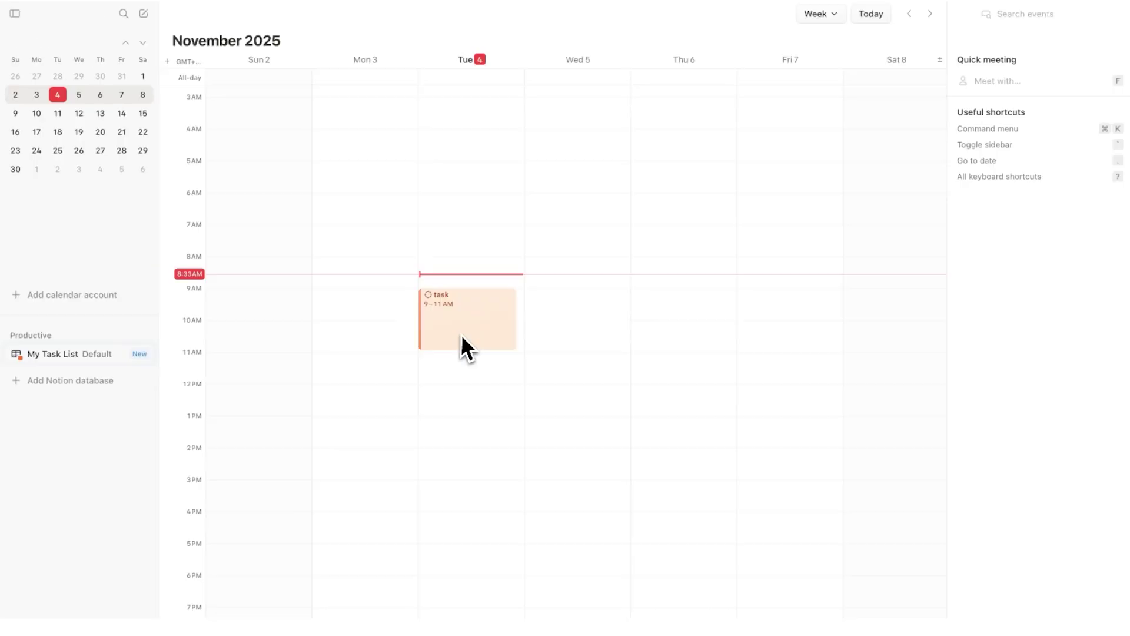
pyautogui.click(461, 334)
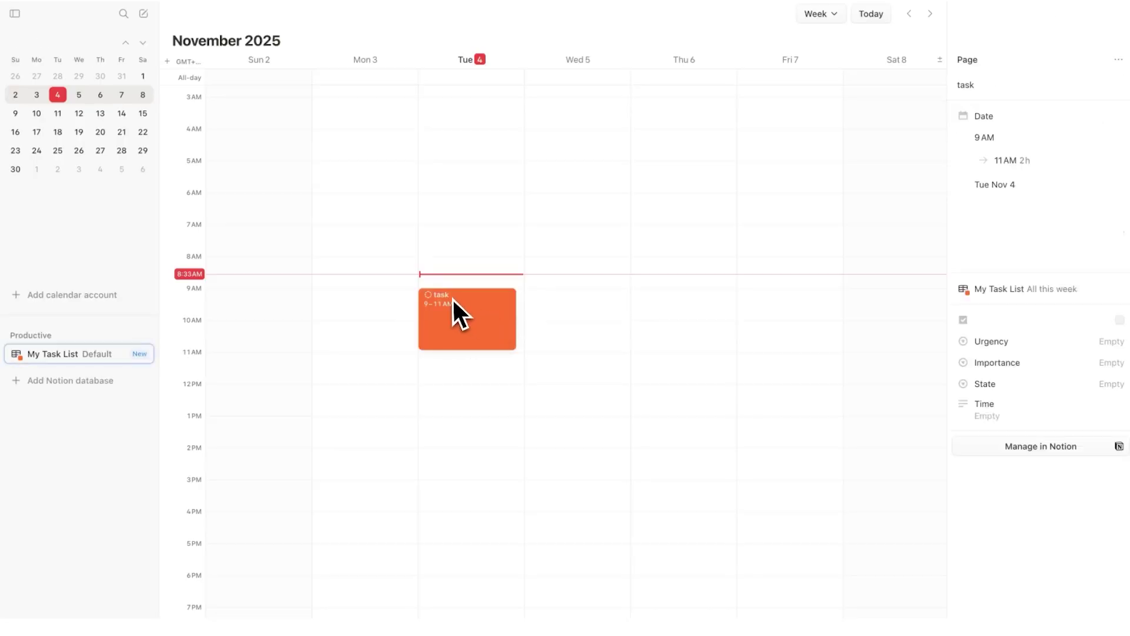
pyautogui.click(634, 312)
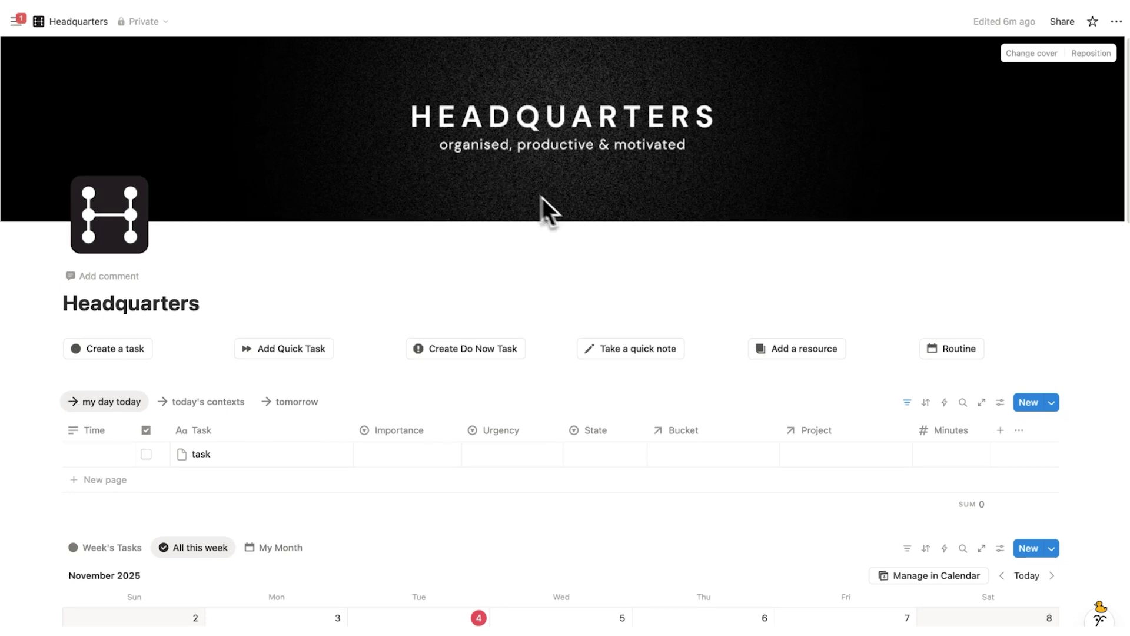
# Open the task from the Headquarters week calendar to confirm it, then close the preview.
pyautogui.scroll(-4, 559, 215)
pyautogui.scroll(4, 209, 377)
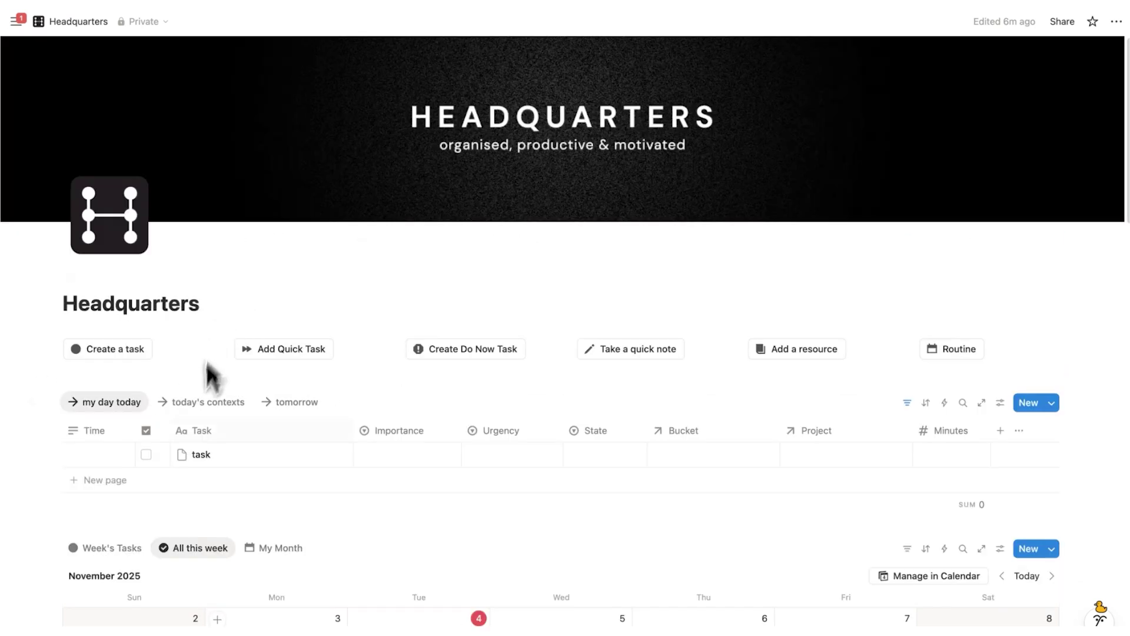
pyautogui.scroll(-5, 115, 420)
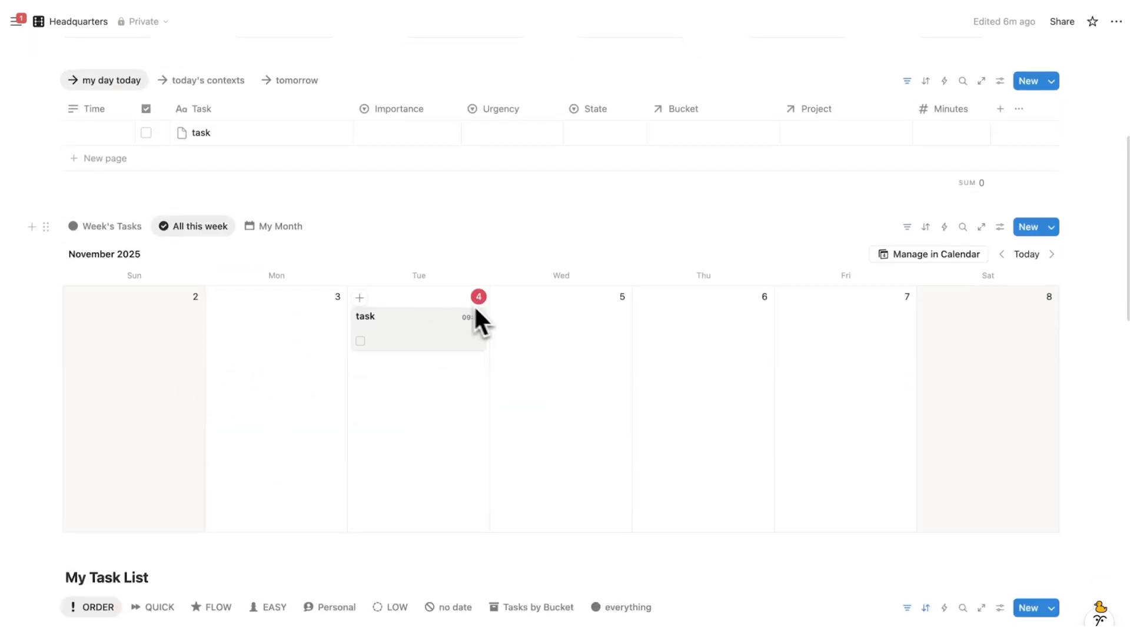
pyautogui.click(457, 345)
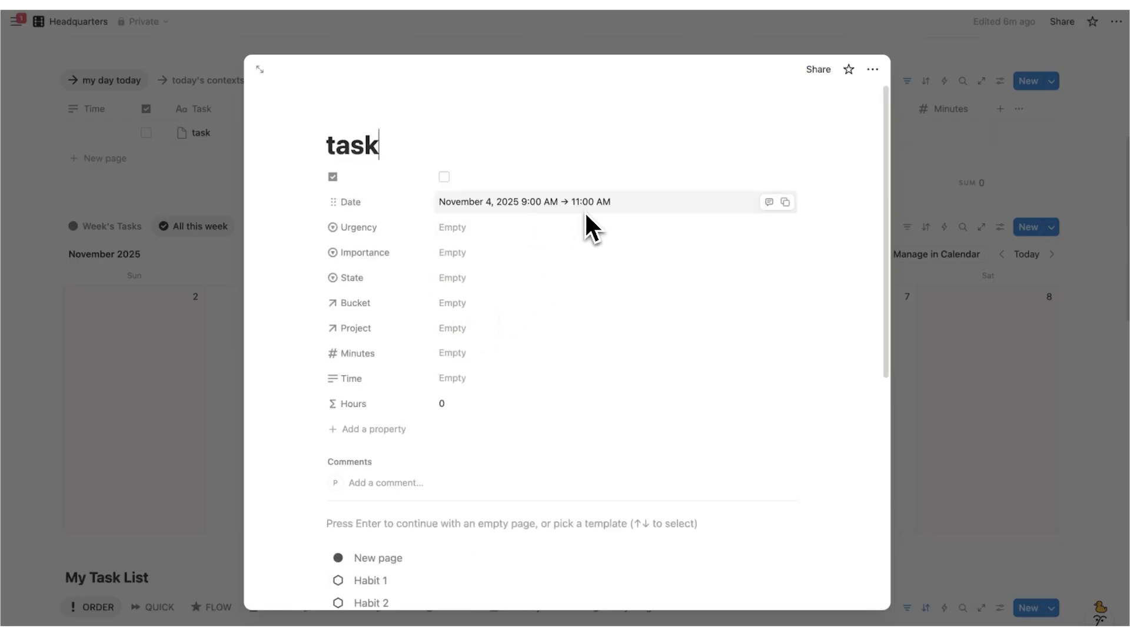
pyautogui.press('Escape')
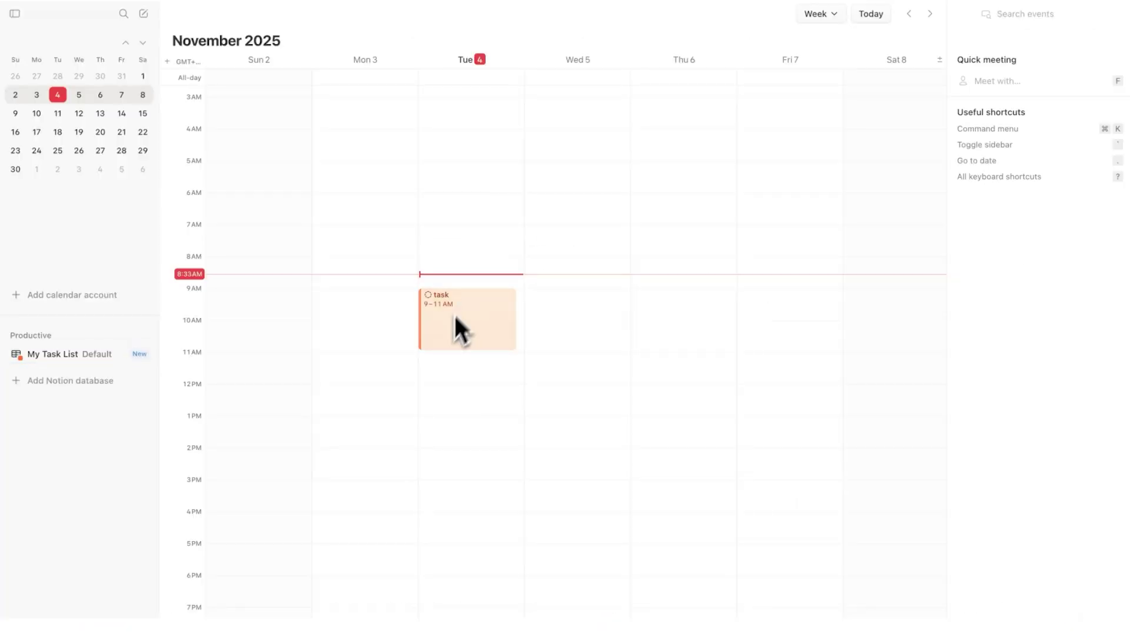
# Lengthen the task in Notion Calendar so it runs 9 AM–12 PM.
pyautogui.moveTo(450, 348); pyautogui.dragTo(450, 356)
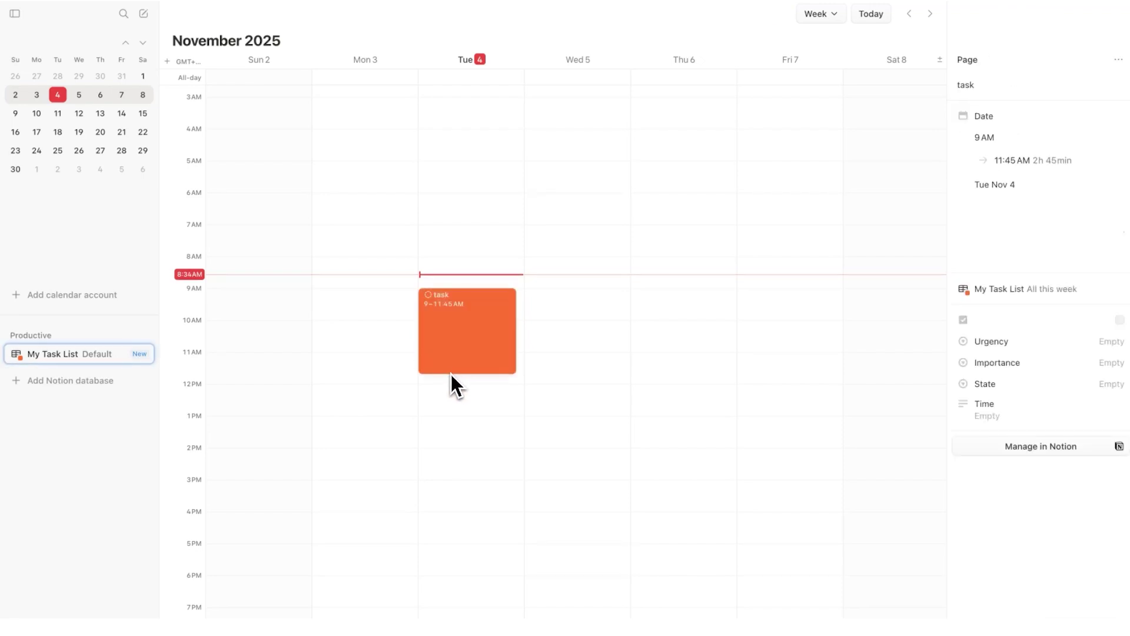
pyautogui.click(455, 397)
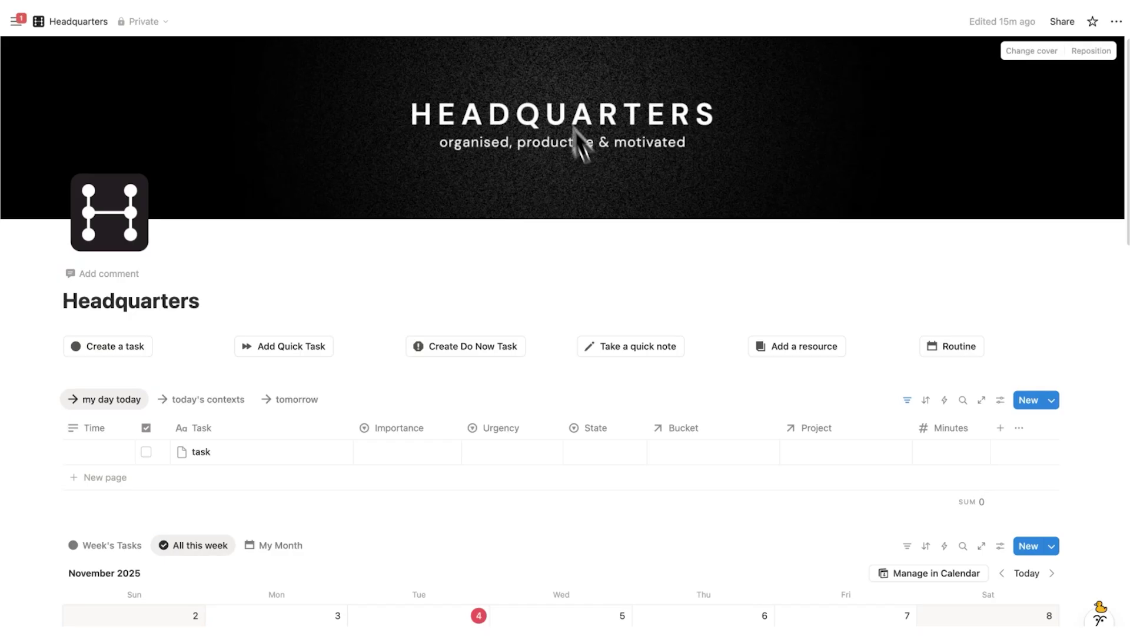
pyautogui.scroll(-5, 589, 147)
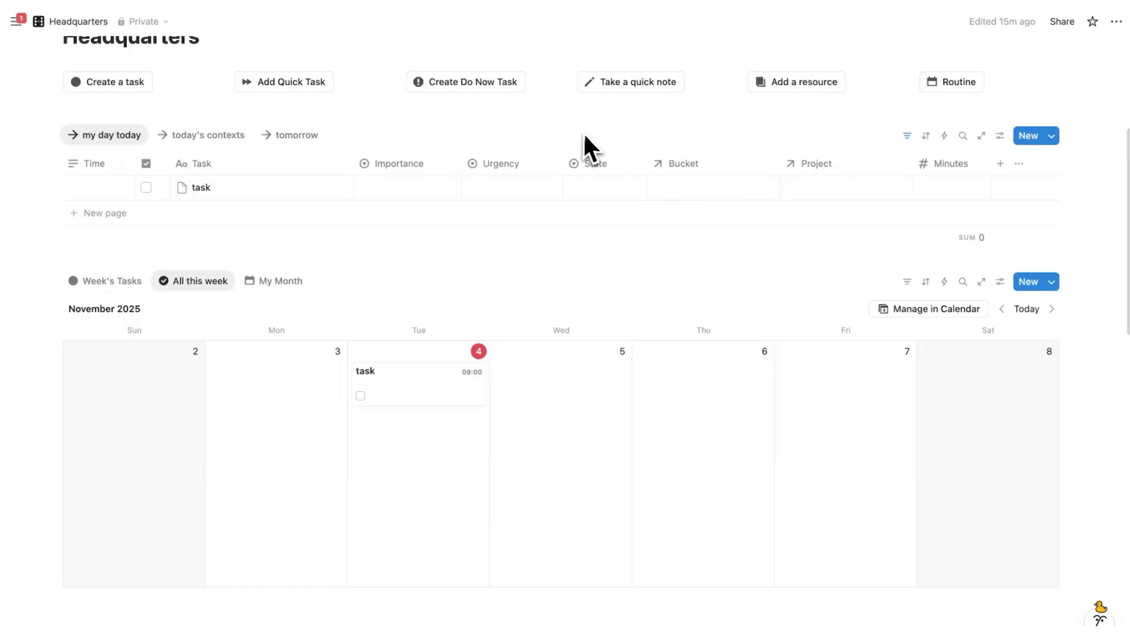
# Reopen the task from Tuesday's card, tick off 'How to Set Up Notion Calendar', and select the task.
pyautogui.click(429, 381)
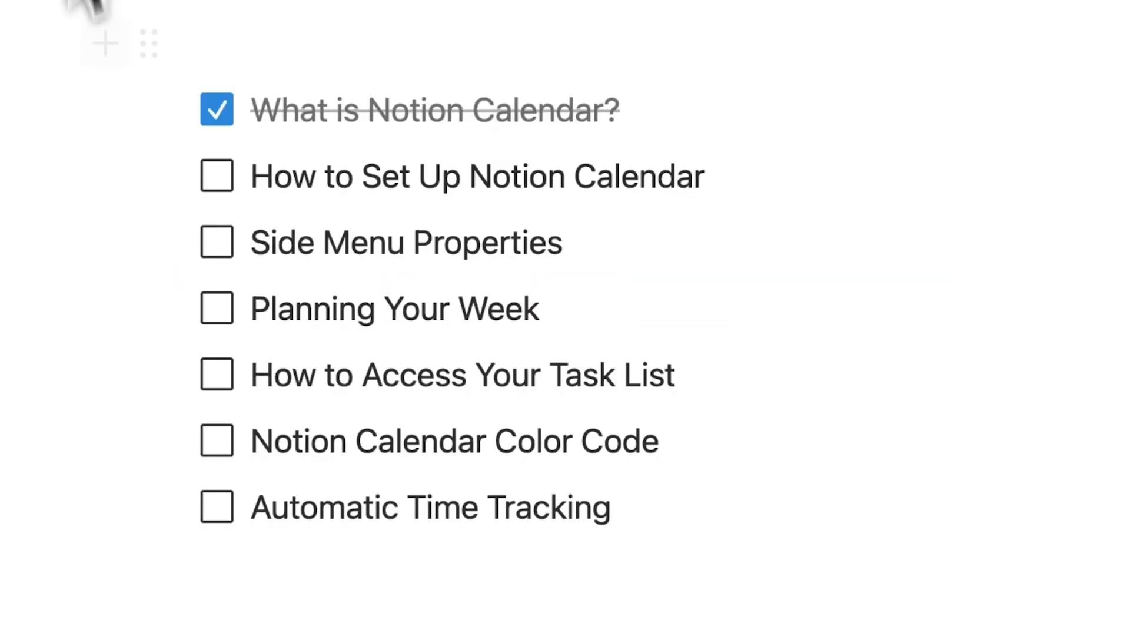
pyautogui.click(211, 183)
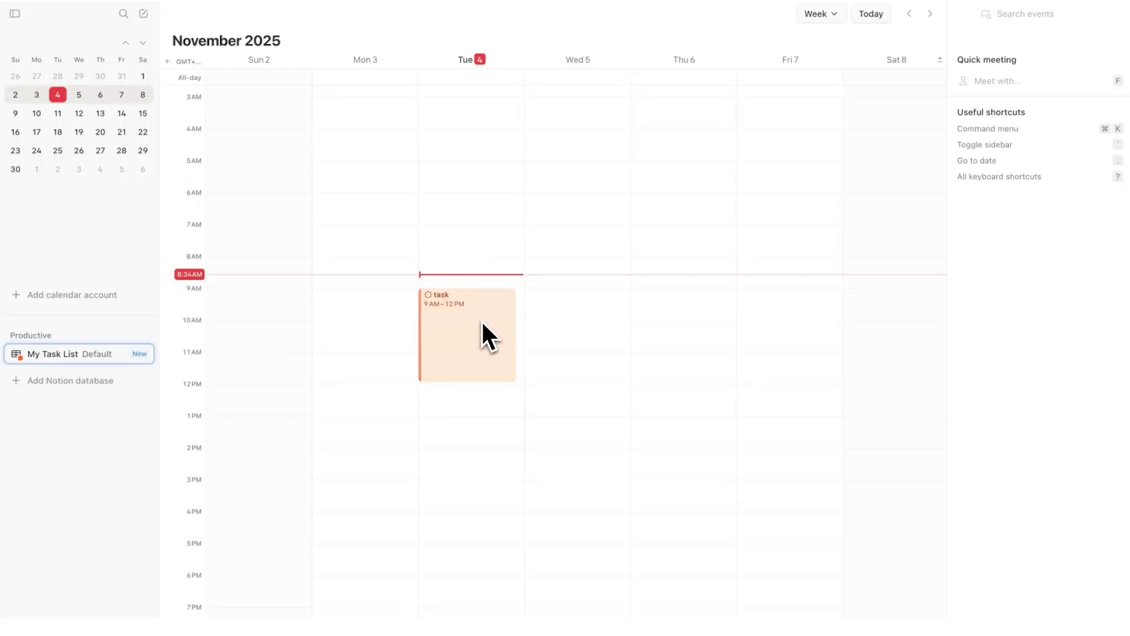
pyautogui.click(482, 321)
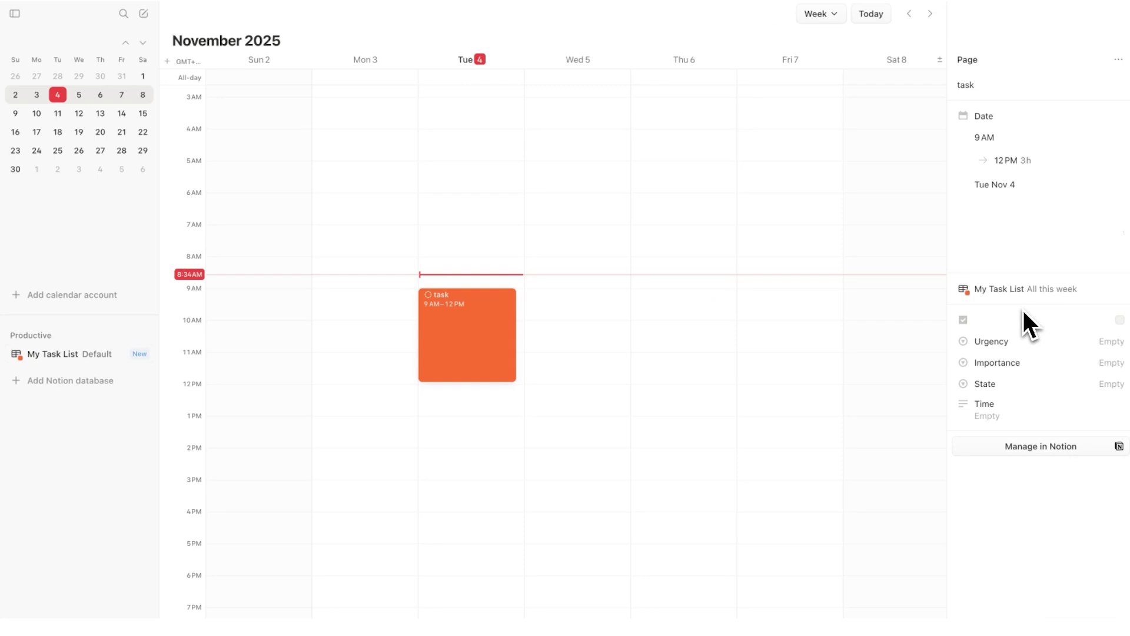
# Open the task's page from Tuesday's card in its Notion database.
pyautogui.click(1038, 446)
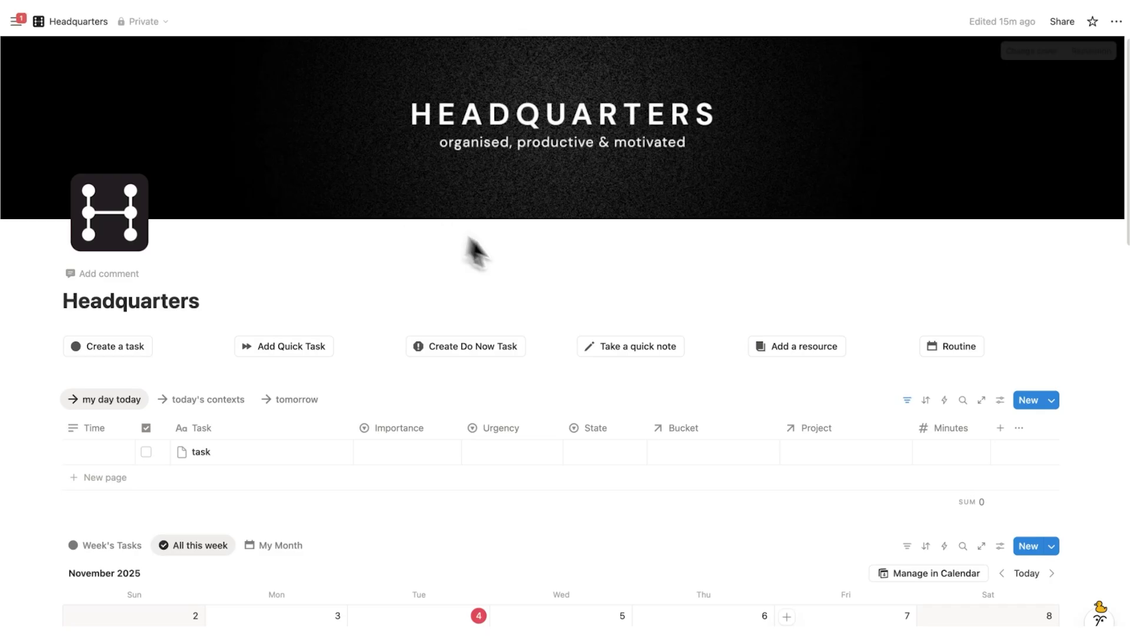
pyautogui.scroll(-5, 518, 176)
pyautogui.click(454, 410)
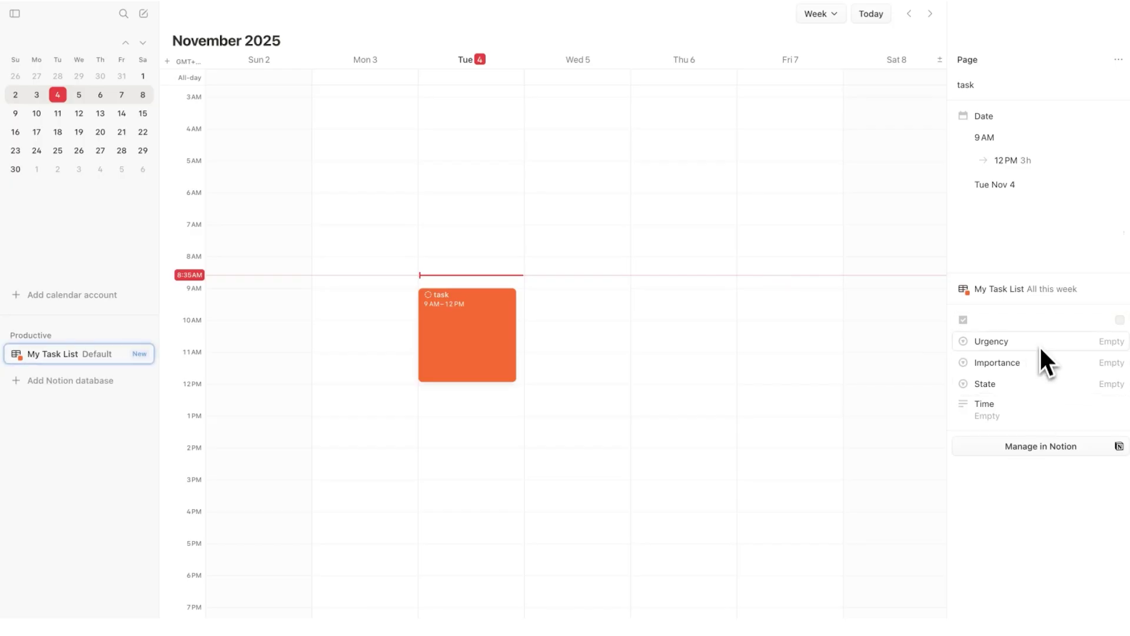
# Review Urgency, Importance and State options and set Importance to 'Moved the needle'.
pyautogui.click(1004, 343)
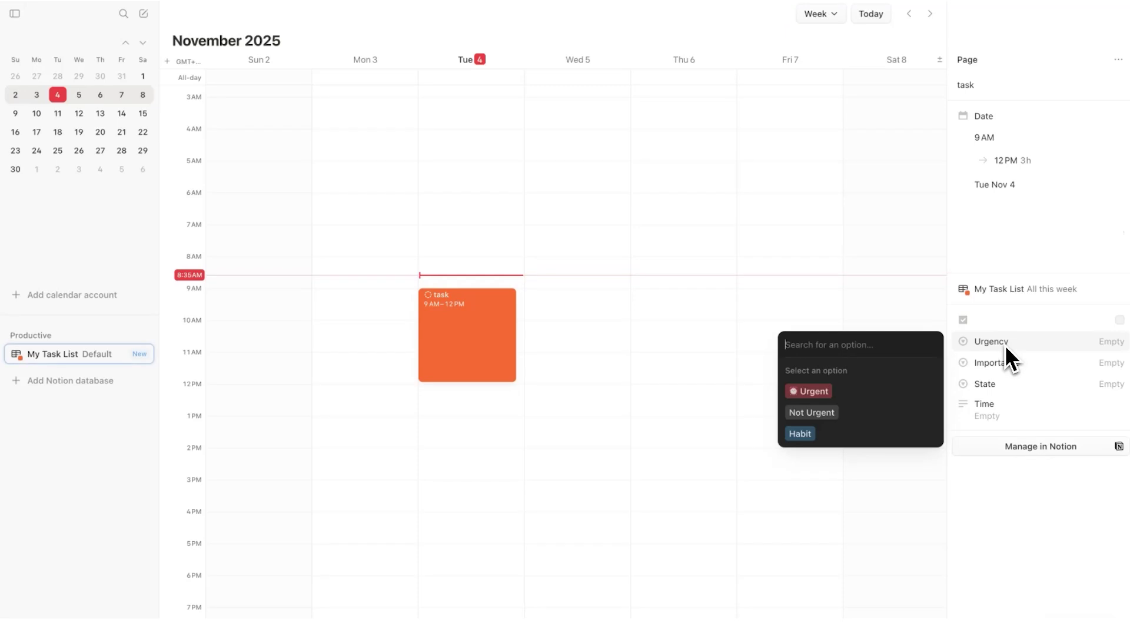
pyautogui.click(1008, 362)
pyautogui.click(1007, 380)
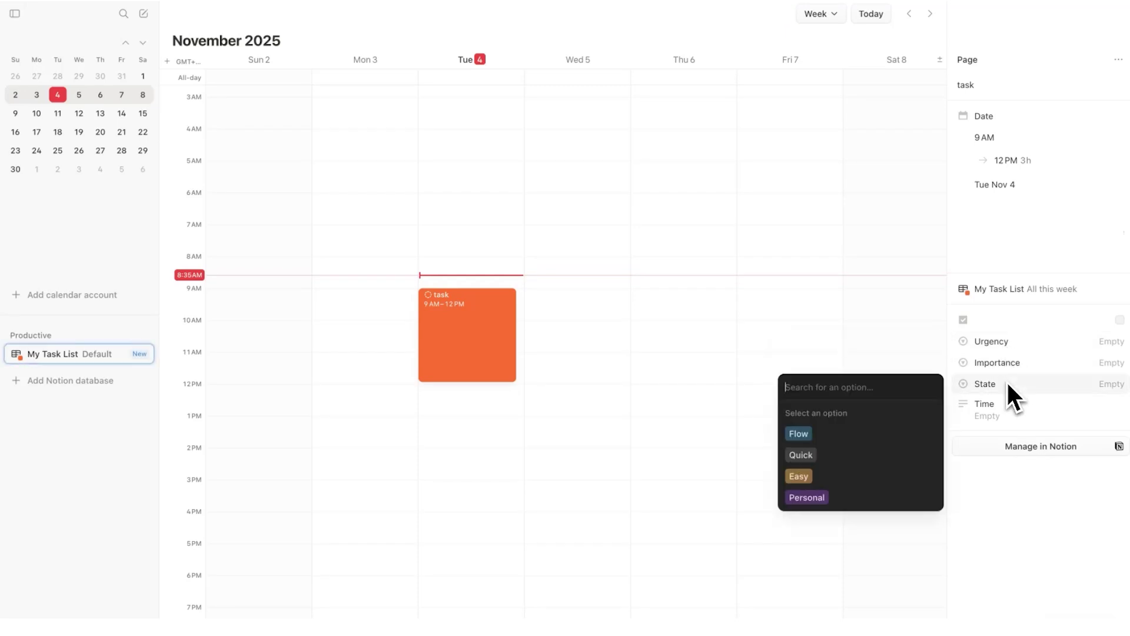
pyautogui.click(1009, 366)
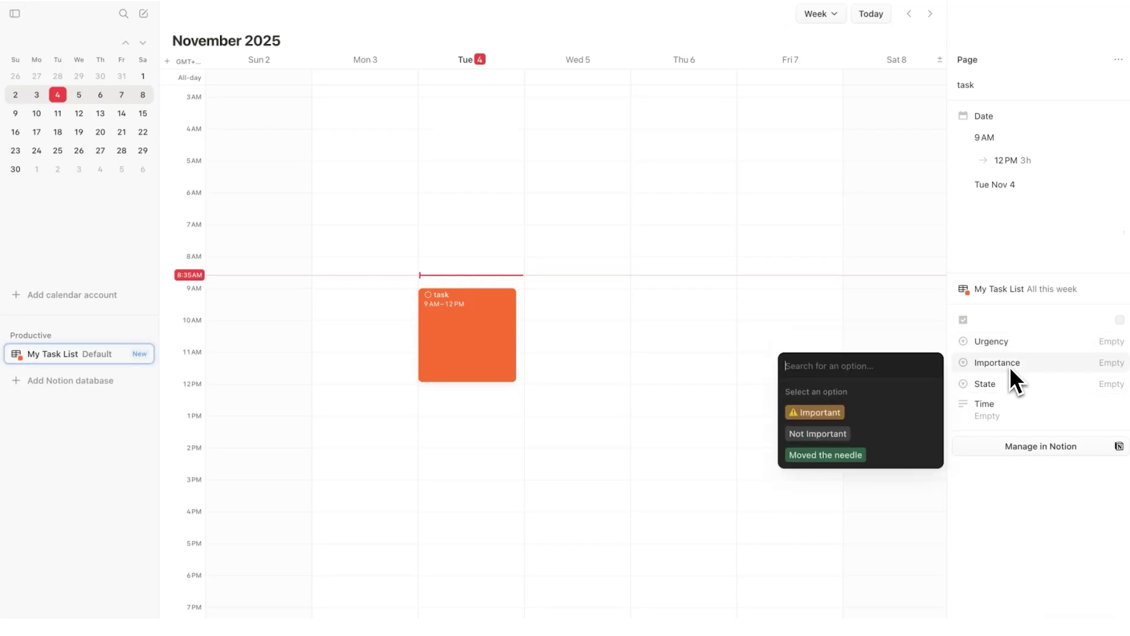
pyautogui.click(878, 453)
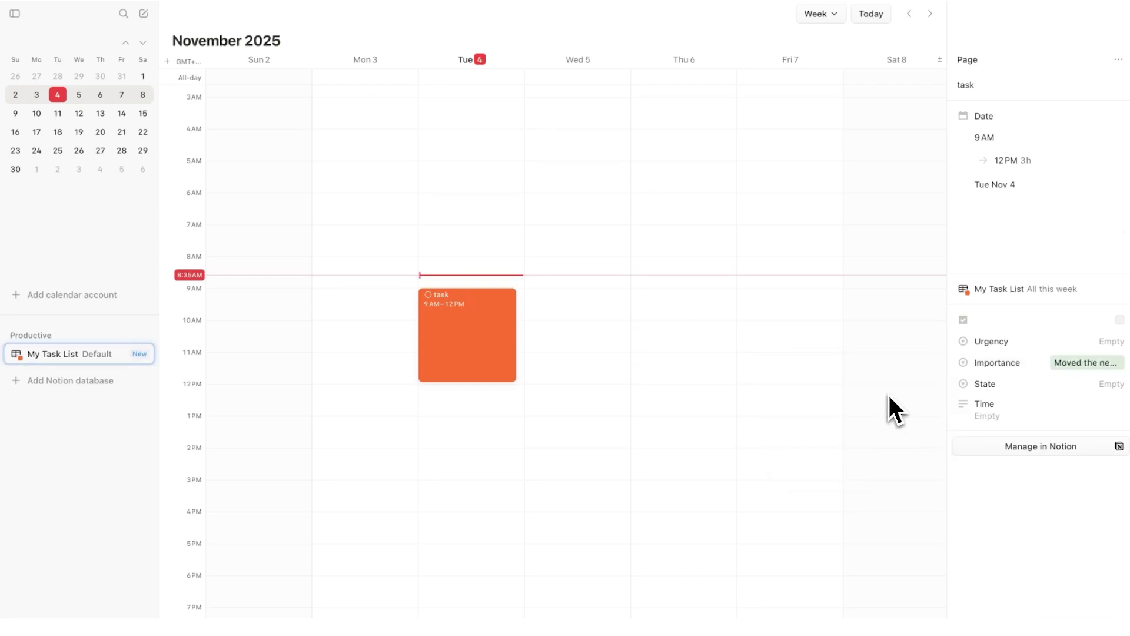
pyautogui.press('super+Tab')
# Open the Moved the Needle workspace page and read its Task-contains-REC automation example.
pyautogui.scroll(-4, 531, 226)
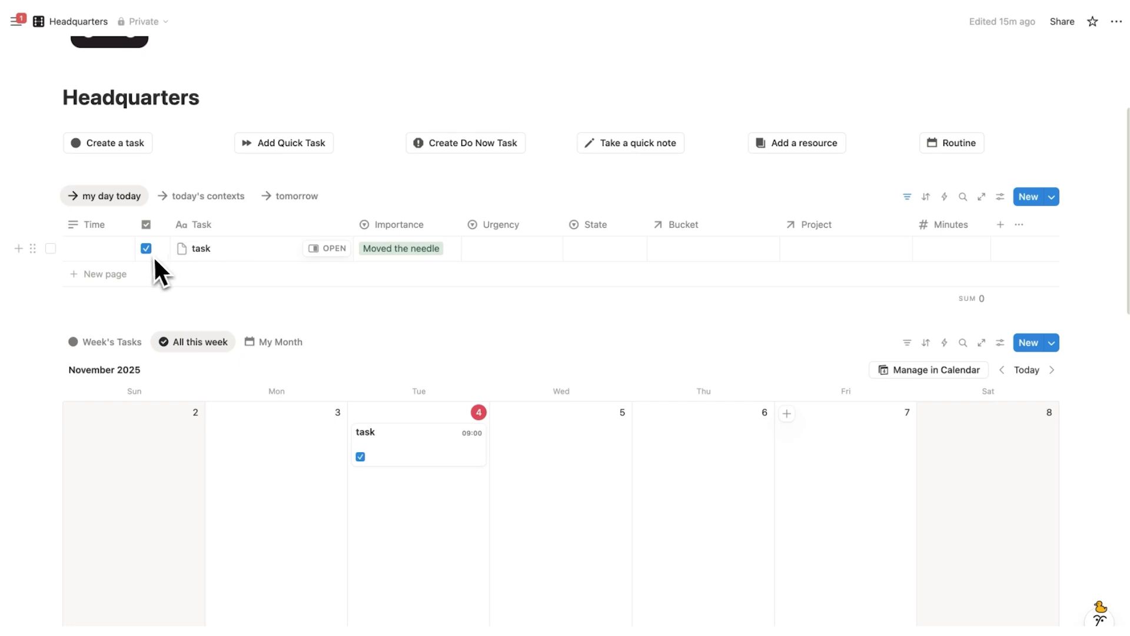
pyautogui.scroll(-20, 700, 295)
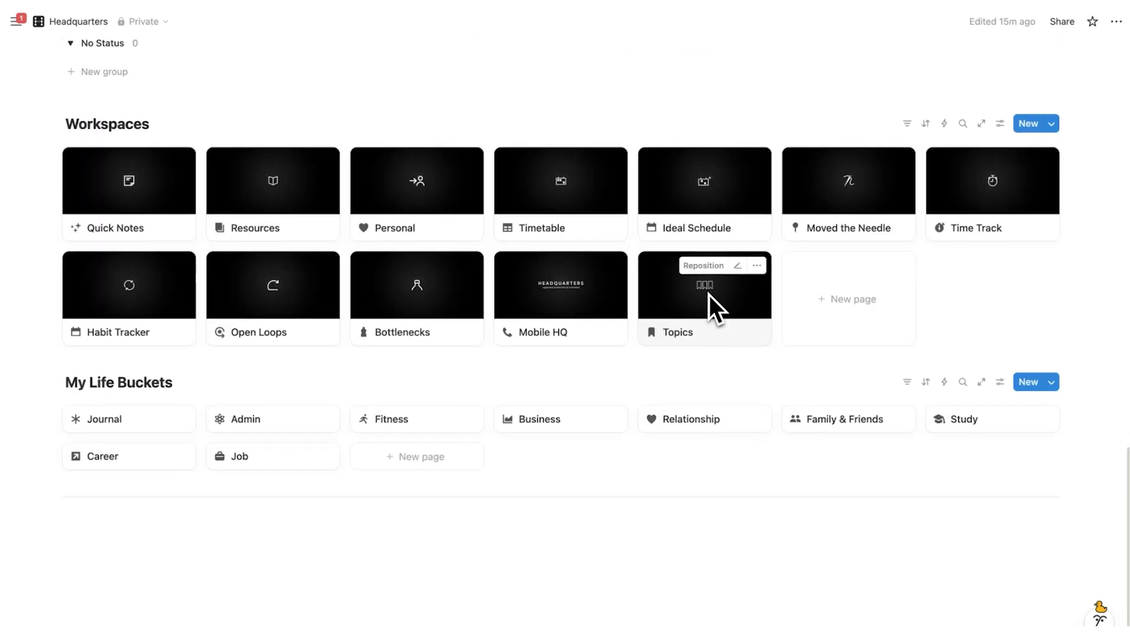
pyautogui.click(879, 221)
pyautogui.scroll(-4, 707, 289)
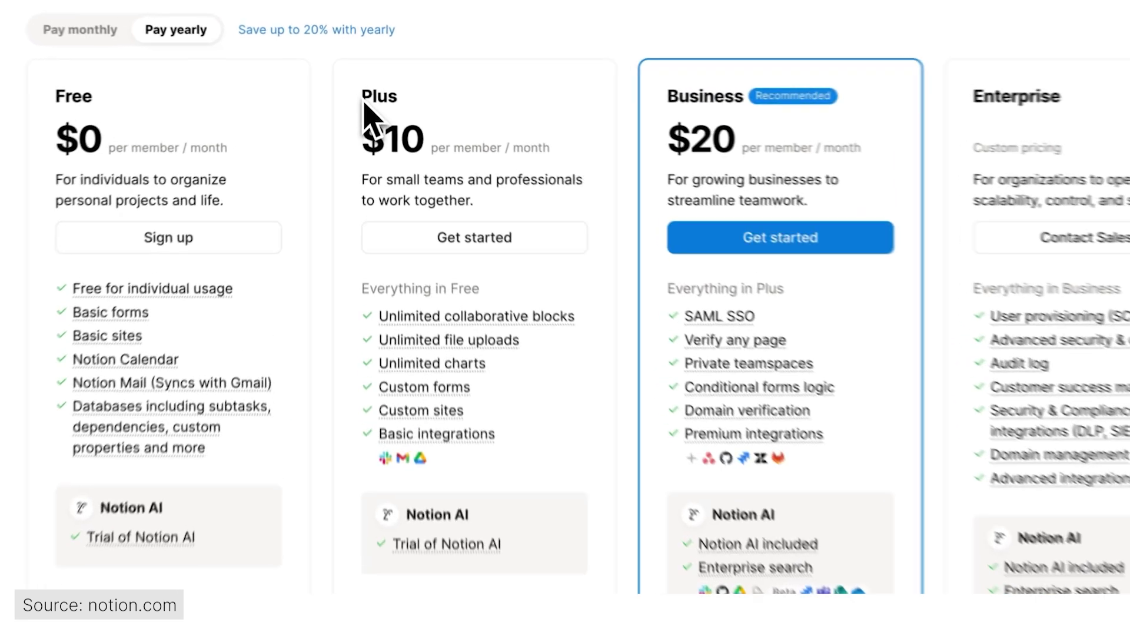
pyautogui.moveTo(363, 102); pyautogui.dragTo(412, 116)
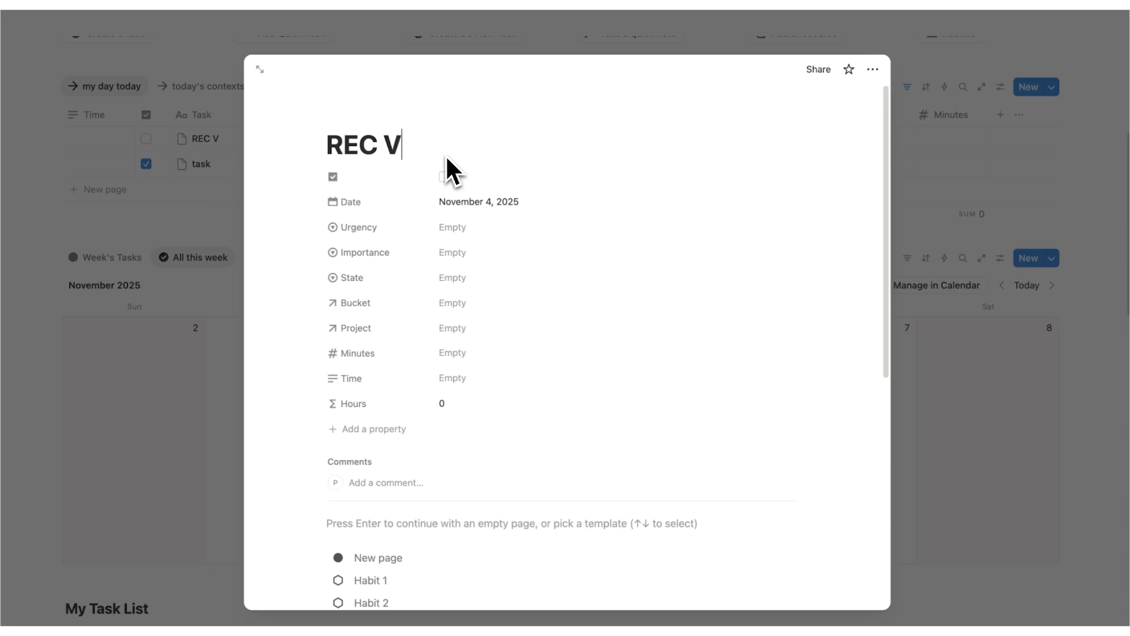
# Finish the REC Video title, then set the Bucket of both REC Video and EDIT Video to Business.
pyautogui.write('id')
pyautogui.moveTo(378, 157); pyautogui.dragTo(328, 155)
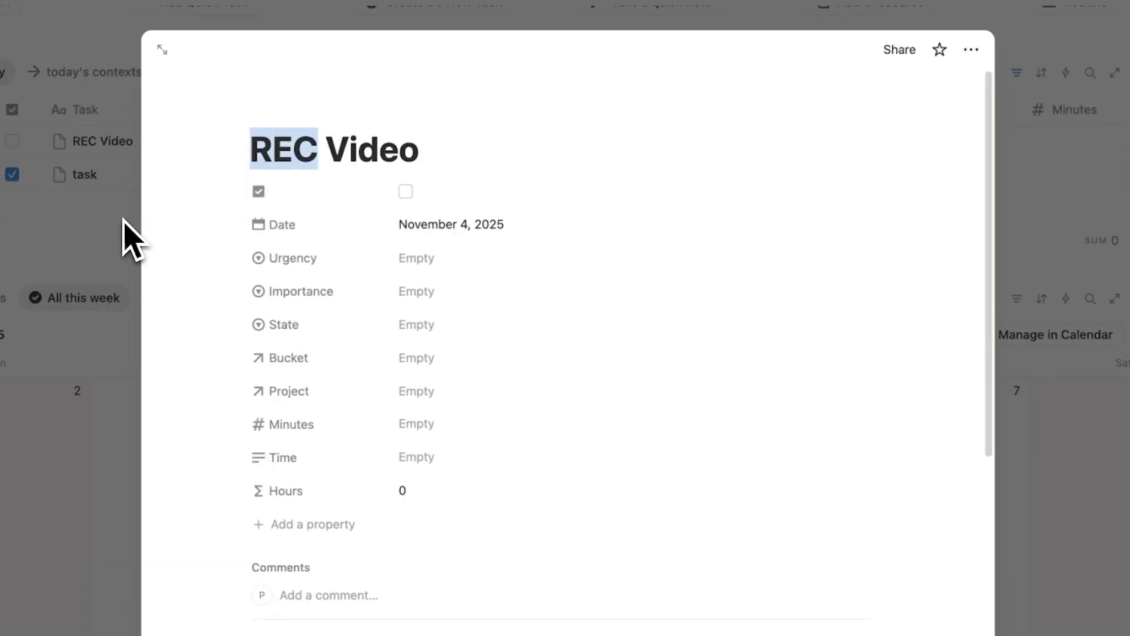
pyautogui.press('End')
pyautogui.click(454, 305)
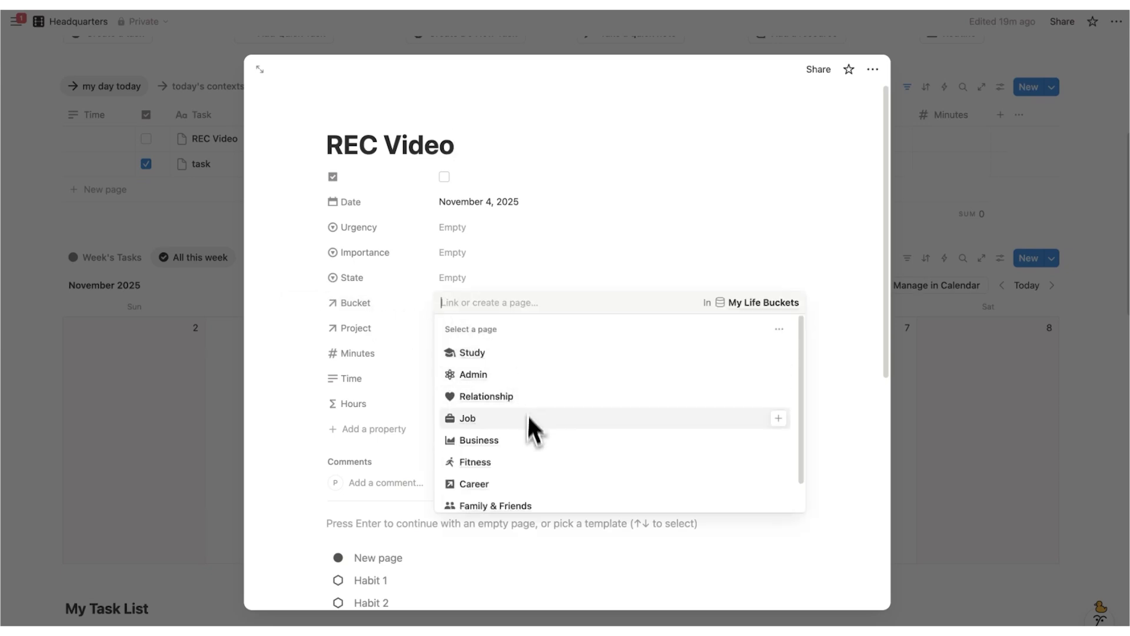
pyautogui.click(528, 437)
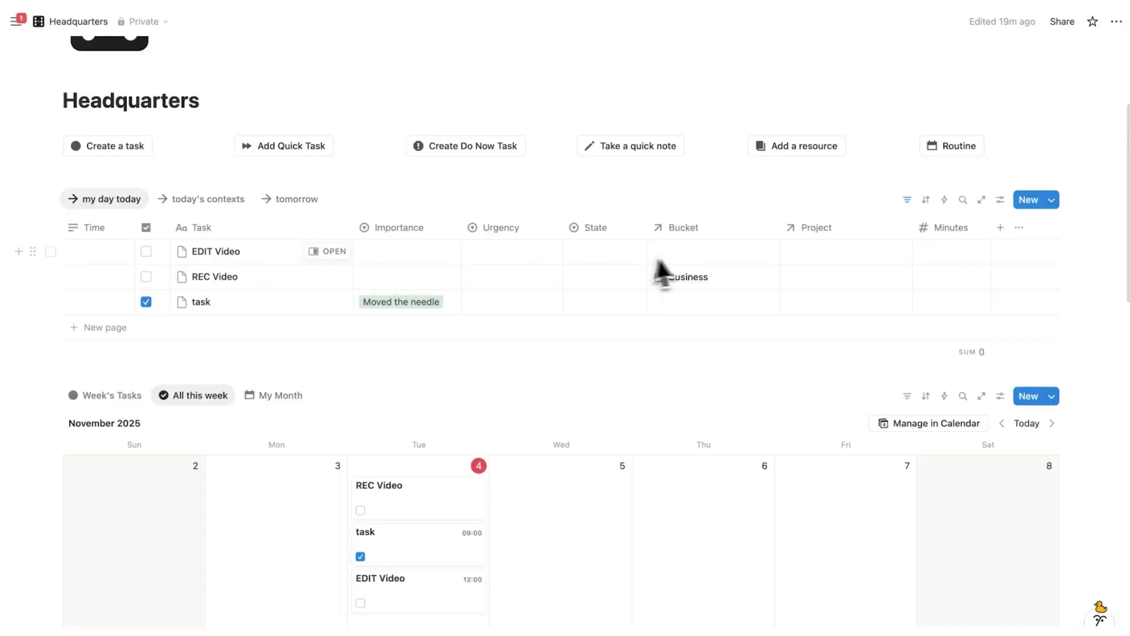
pyautogui.click(677, 254)
pyautogui.click(689, 300)
pyautogui.click(684, 187)
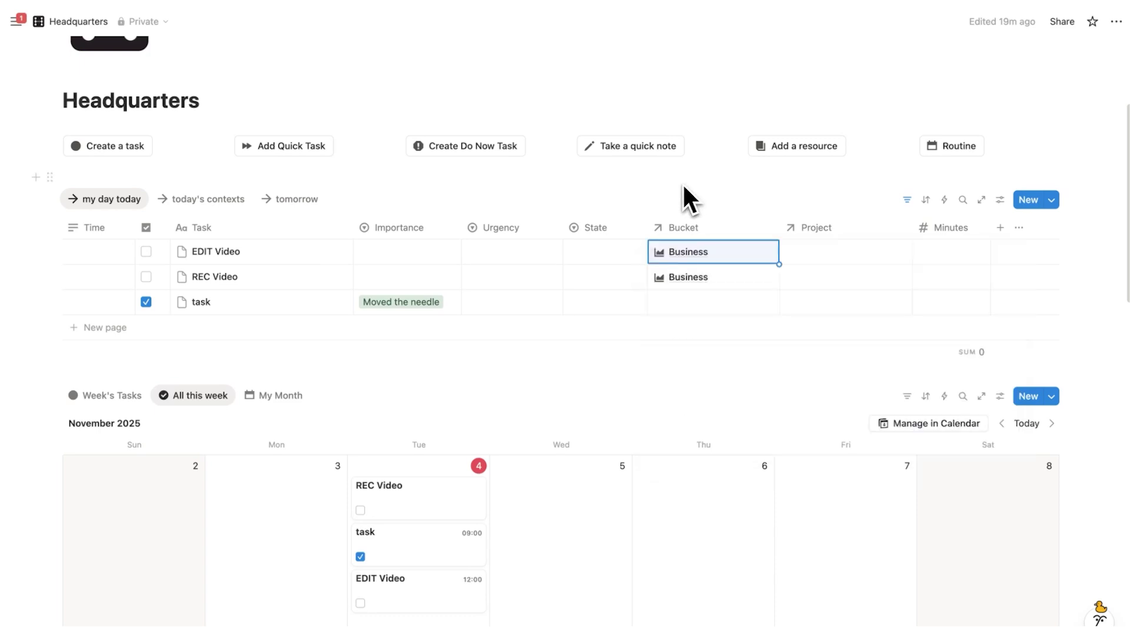
pyautogui.scroll(-4, 878, 265)
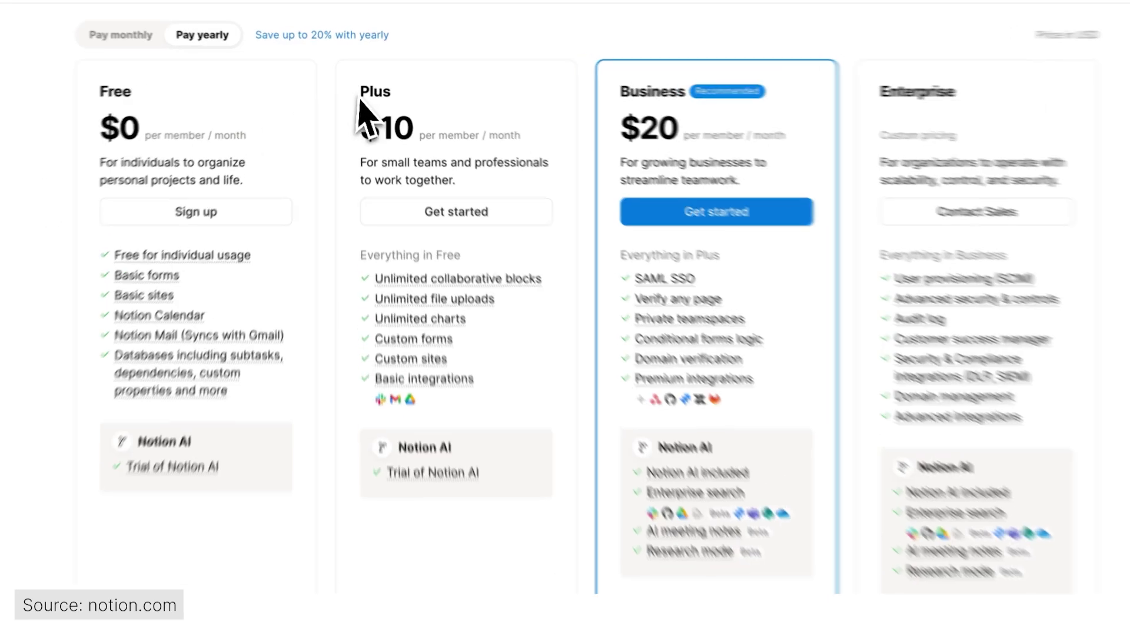
# Mark EDIT Video as done and close its details panel.
pyautogui.moveTo(361, 99); pyautogui.dragTo(413, 103)
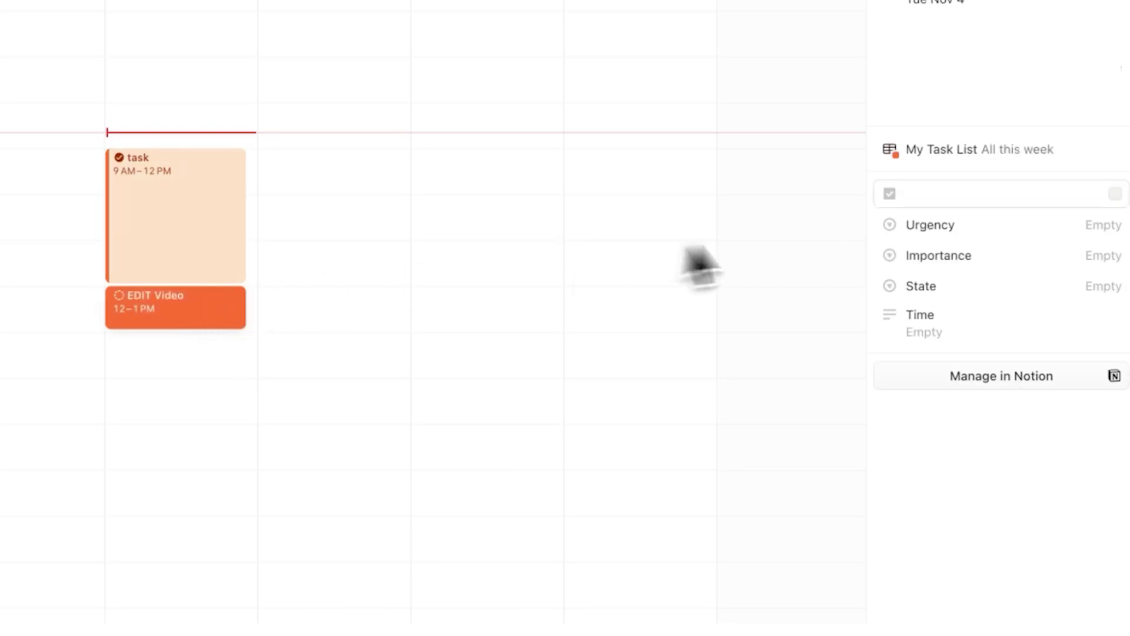
pyautogui.click(1116, 194)
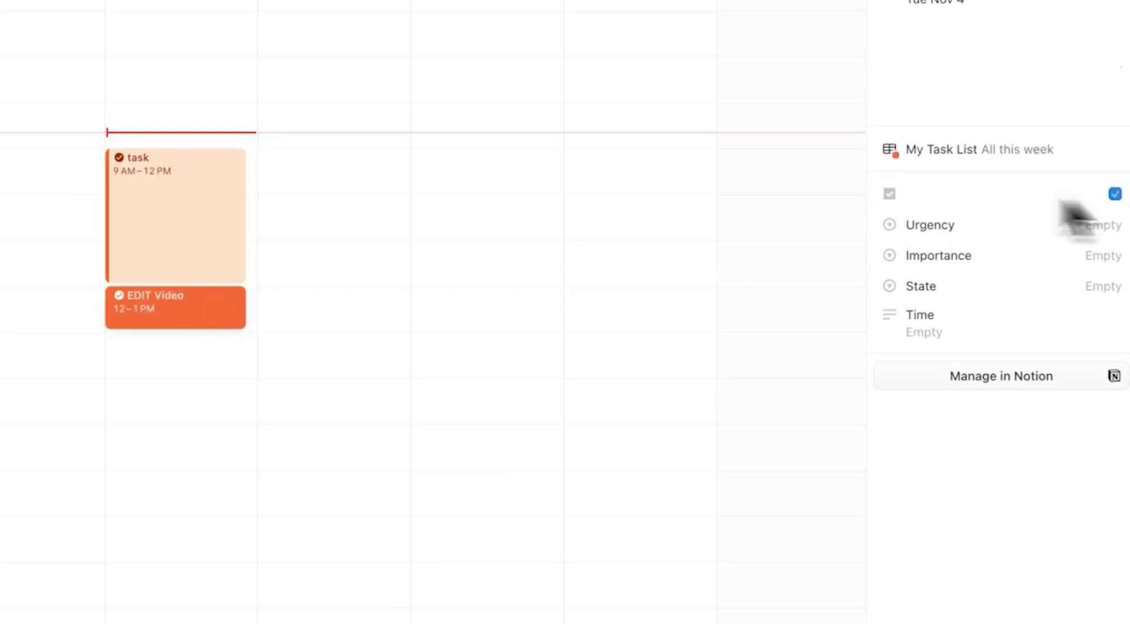
pyautogui.press('Escape')
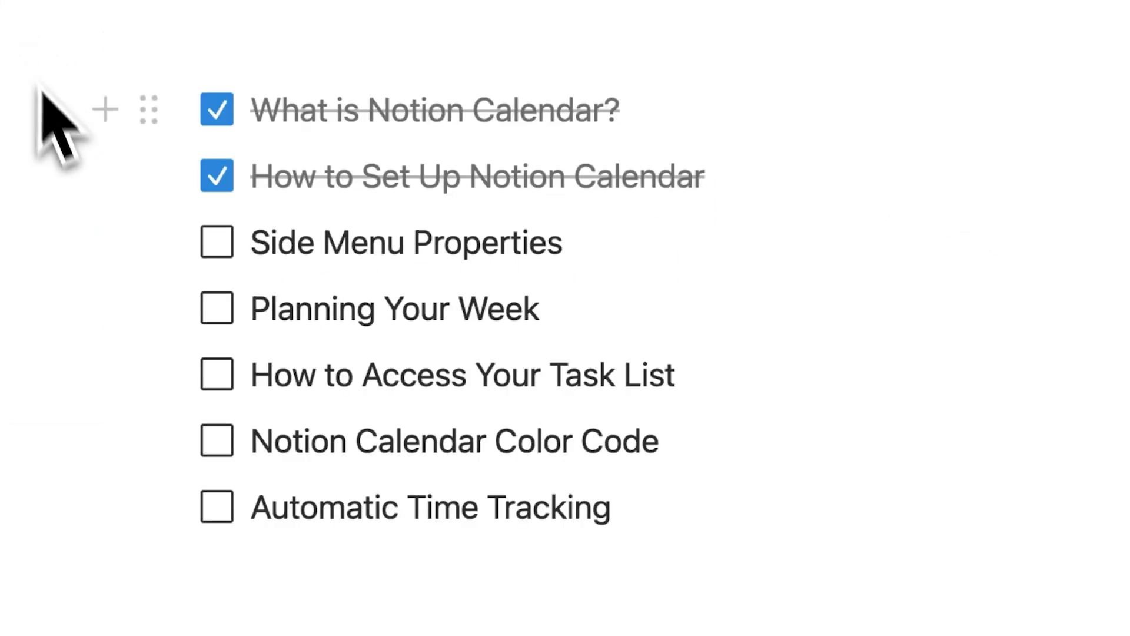
# Select the all-day REC Video event on Tue Nov 4 and open its page.
pyautogui.click(214, 247)
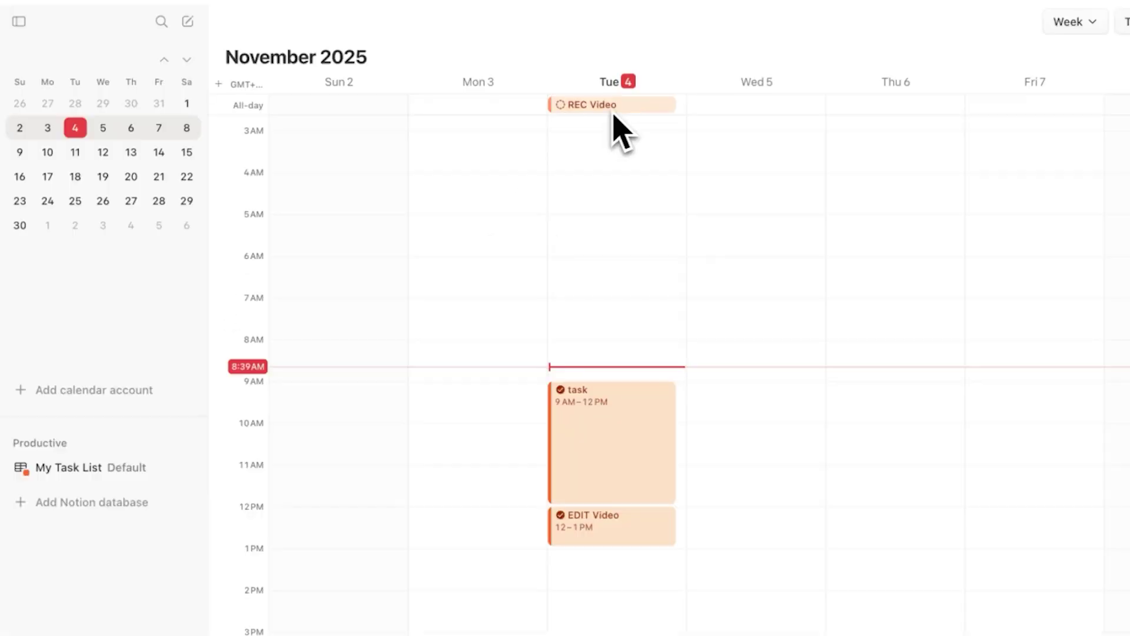
pyautogui.click(617, 107)
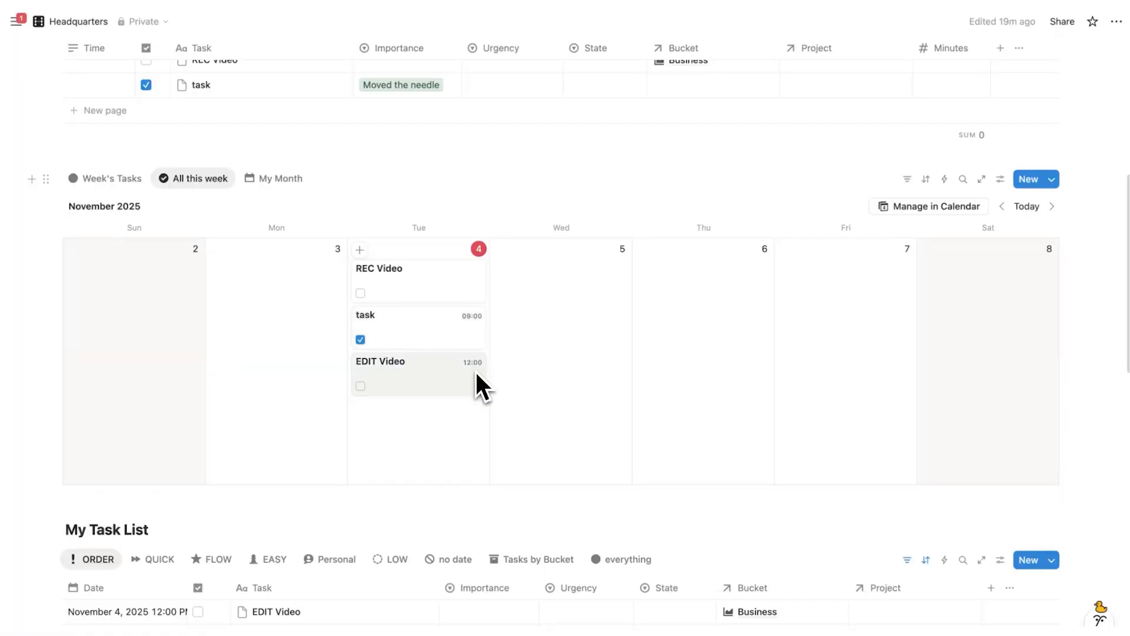
pyautogui.click(455, 292)
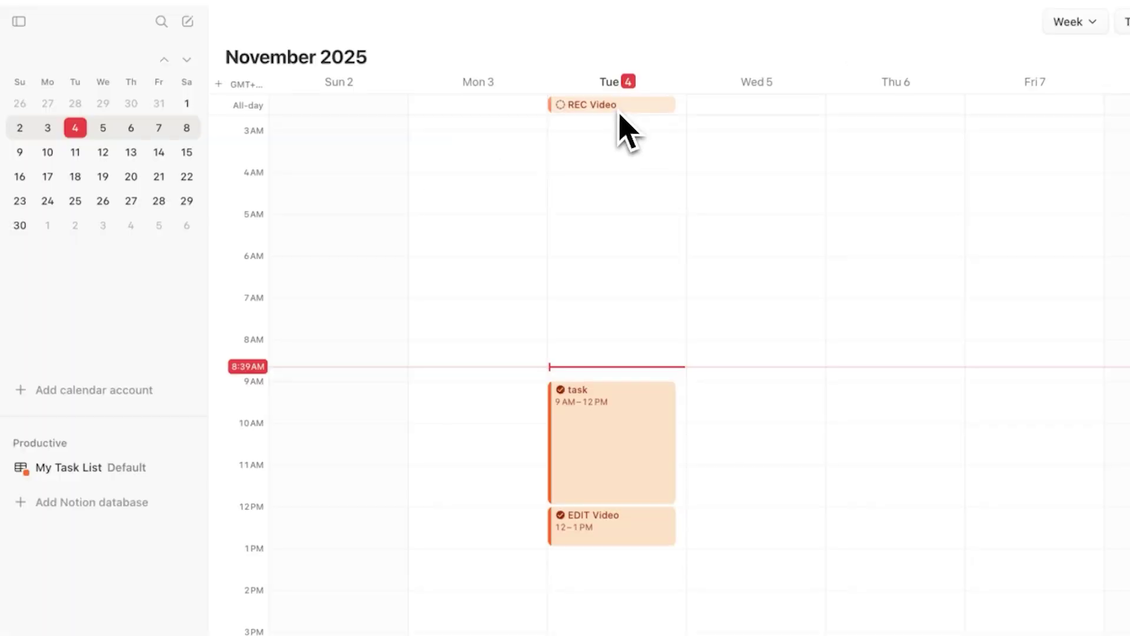
# Drag REC Video into Tuesday 1–3 PM, then move it to Wednesday 10 AM–12 PM.
pyautogui.moveTo(591, 114); pyautogui.dragTo(627, 478)
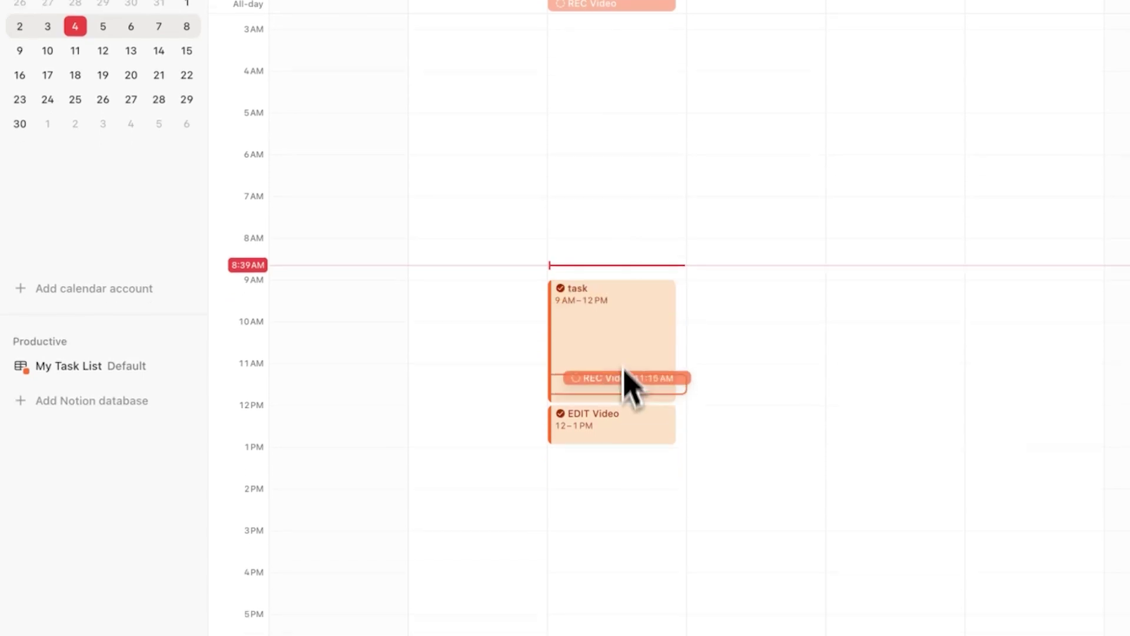
pyautogui.moveTo(627, 382); pyautogui.dragTo(619, 471)
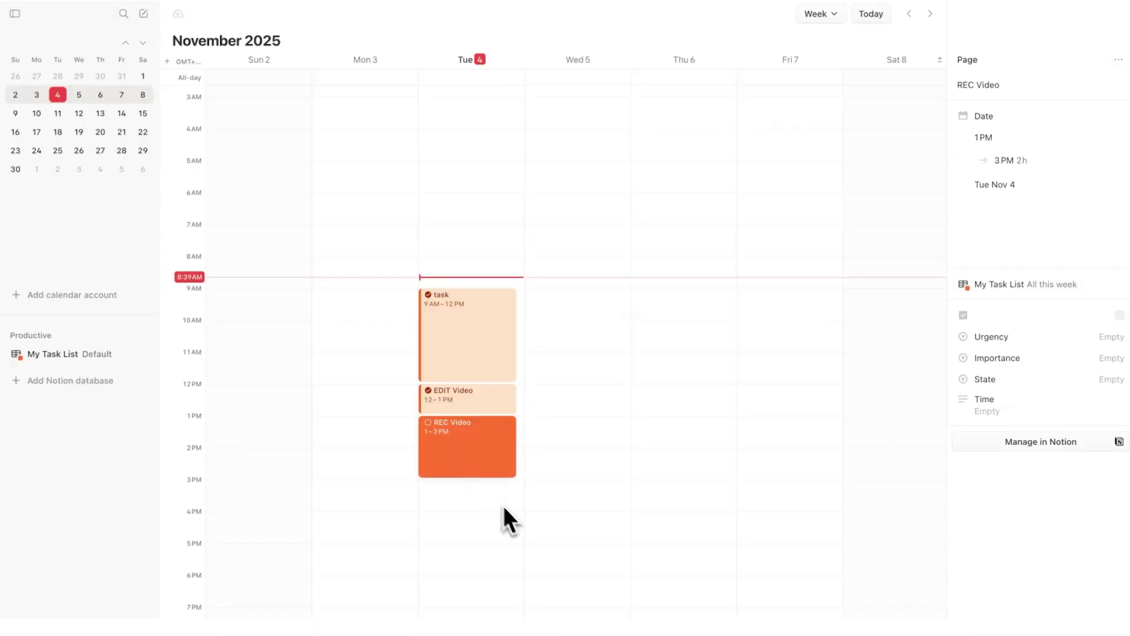
pyautogui.moveTo(486, 470); pyautogui.dragTo(681, 372)
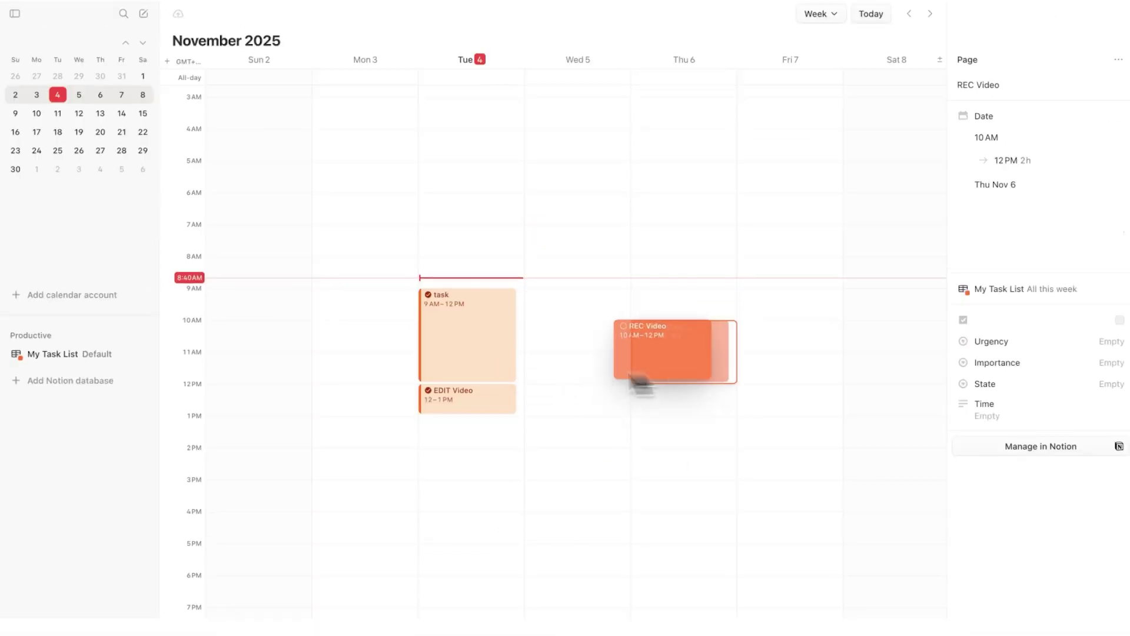
pyautogui.click(765, 370)
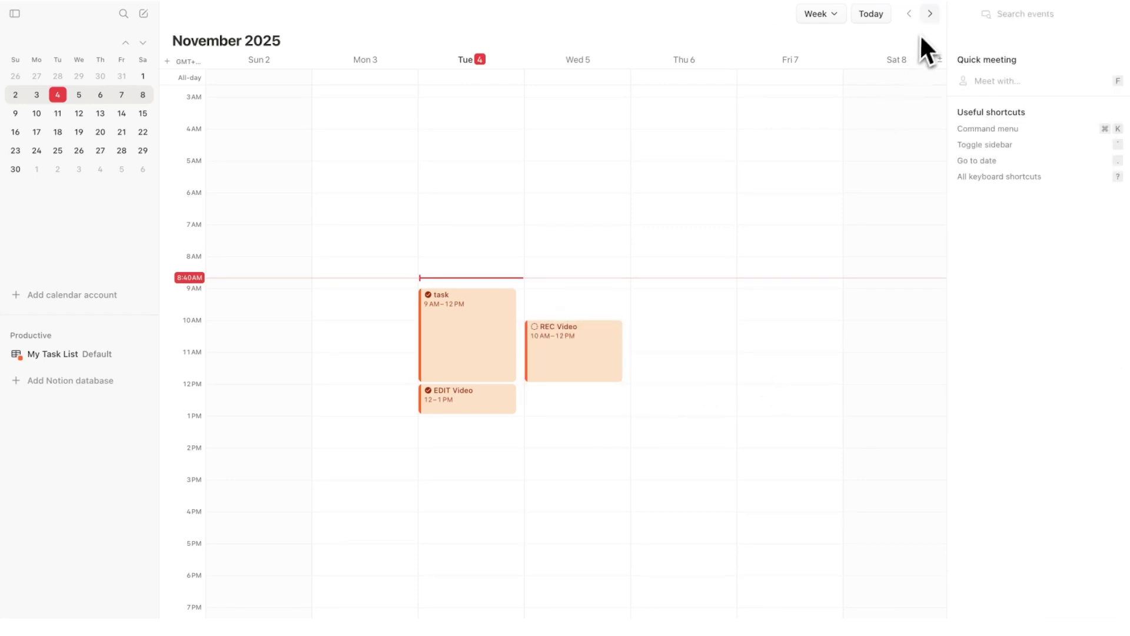
# Browse ahead through later weeks, then return to the current week.
pyautogui.click(928, 18)
pyautogui.click(928, 19)
pyautogui.click(928, 18)
pyautogui.click(928, 19)
pyautogui.click(909, 19)
pyautogui.click(882, 19)
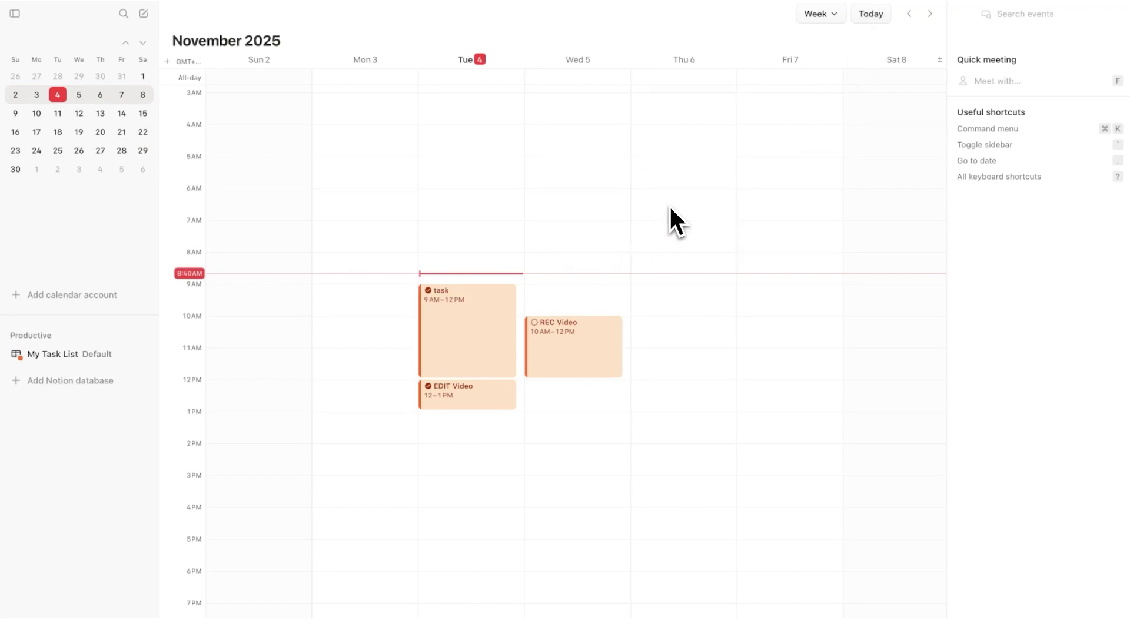
# Switch the calendar to Month view, then back to the Week layout.
pyautogui.click(822, 14)
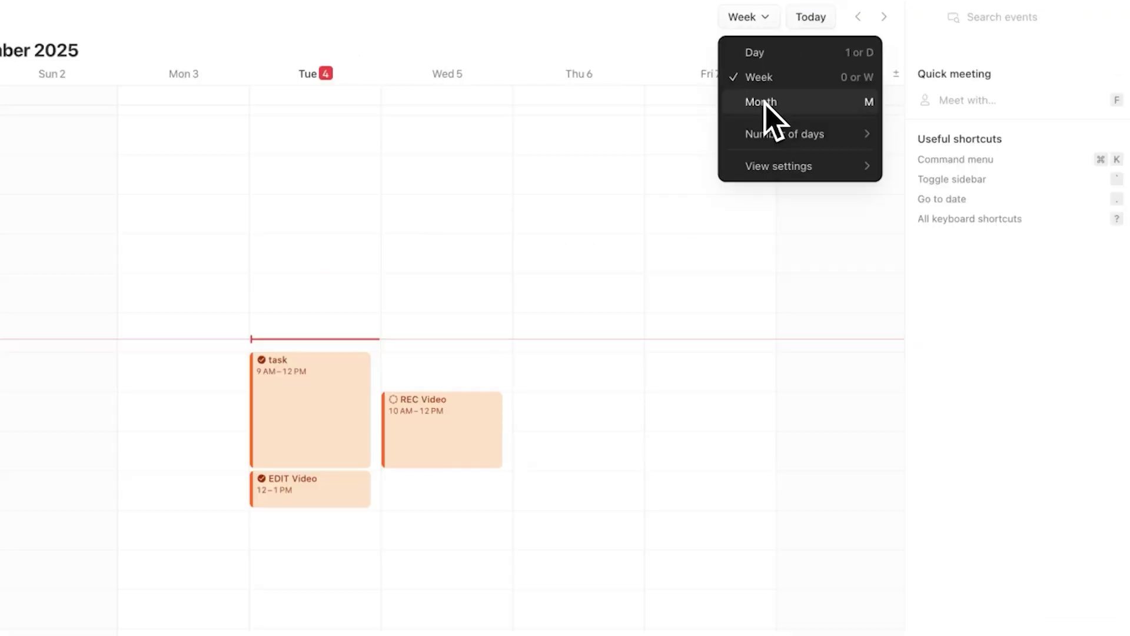
pyautogui.moveTo(765, 126)
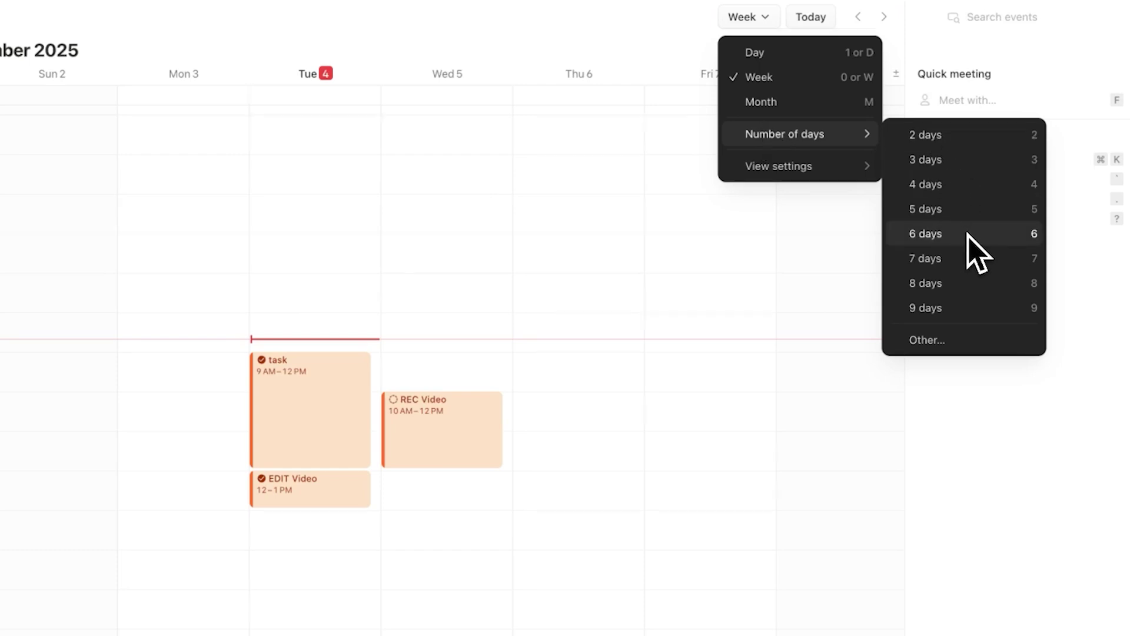
pyautogui.click(768, 104)
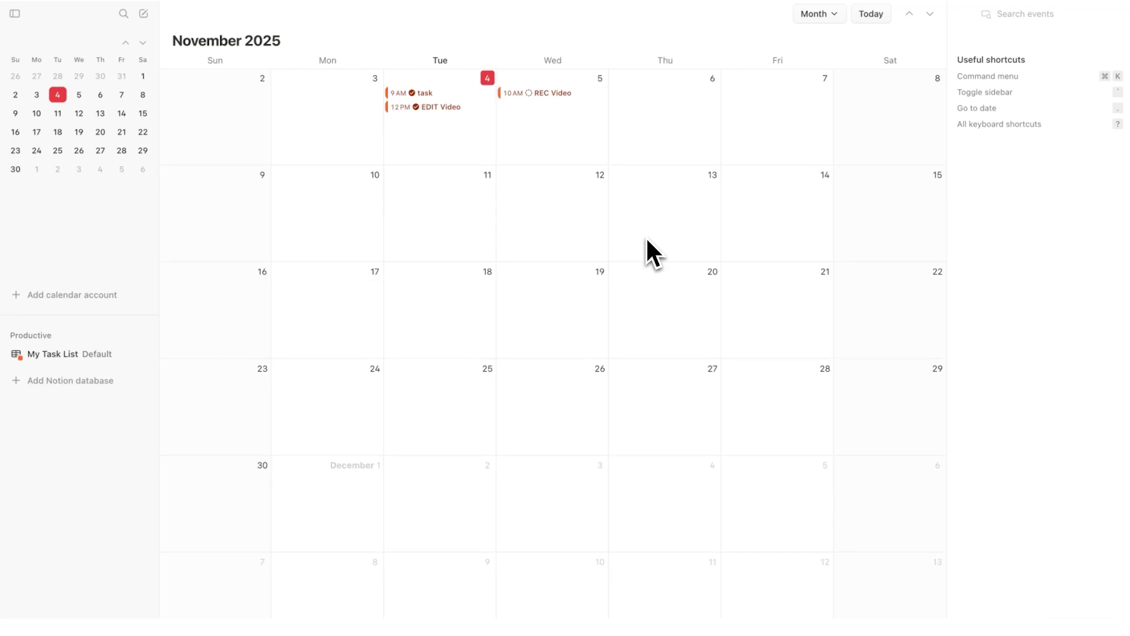
pyautogui.scroll(-5, 648, 236)
pyautogui.scroll(-3, 642, 244)
pyautogui.press('w')
pyautogui.press('t')
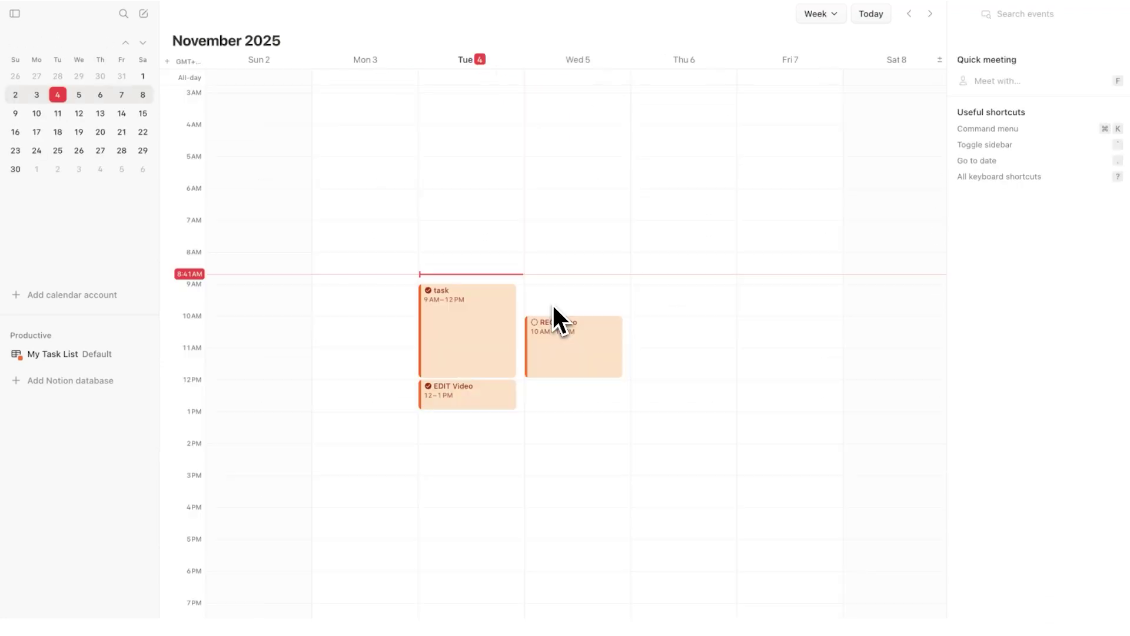
# Select REC Video on Wed Nov 5 to show its 10 AM–12 PM, 2h details.
pyautogui.click(553, 350)
pyautogui.click(478, 371)
pyautogui.click(554, 347)
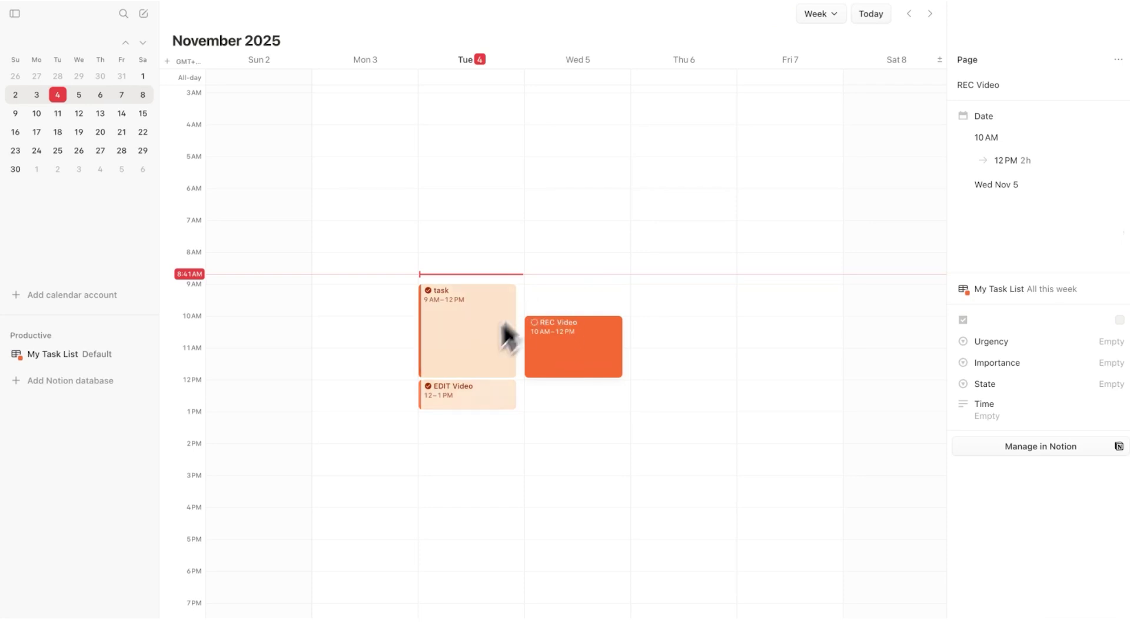
# Compare the Notion Headquarters page with Notion Calendar and clear the event selection.
pyautogui.press('super+Tab')
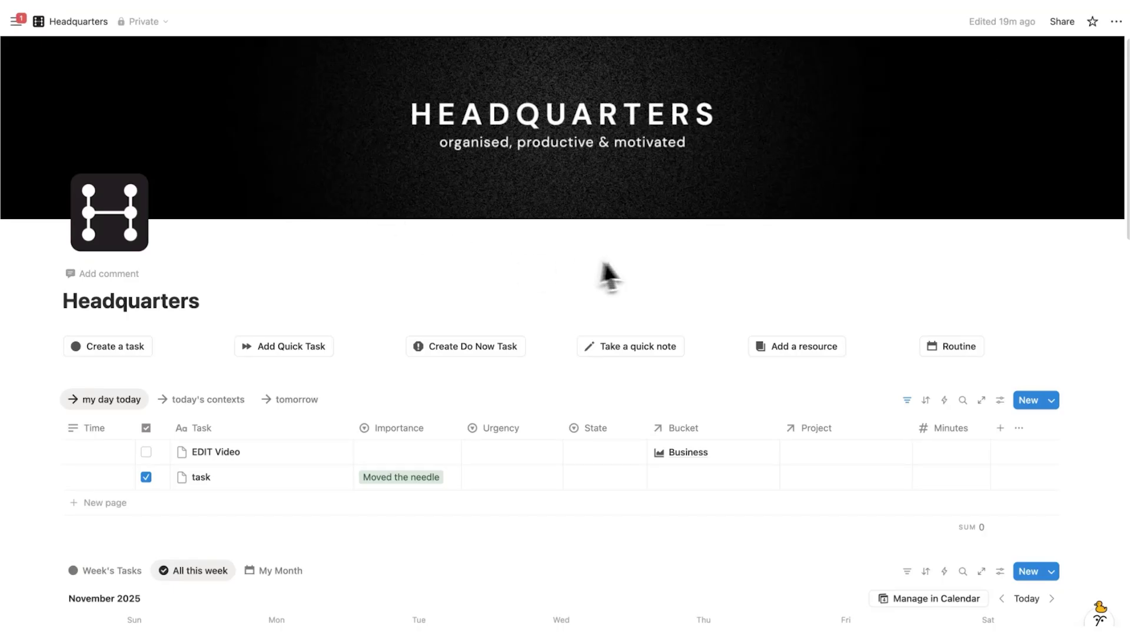
pyautogui.scroll(-5, 487, 232)
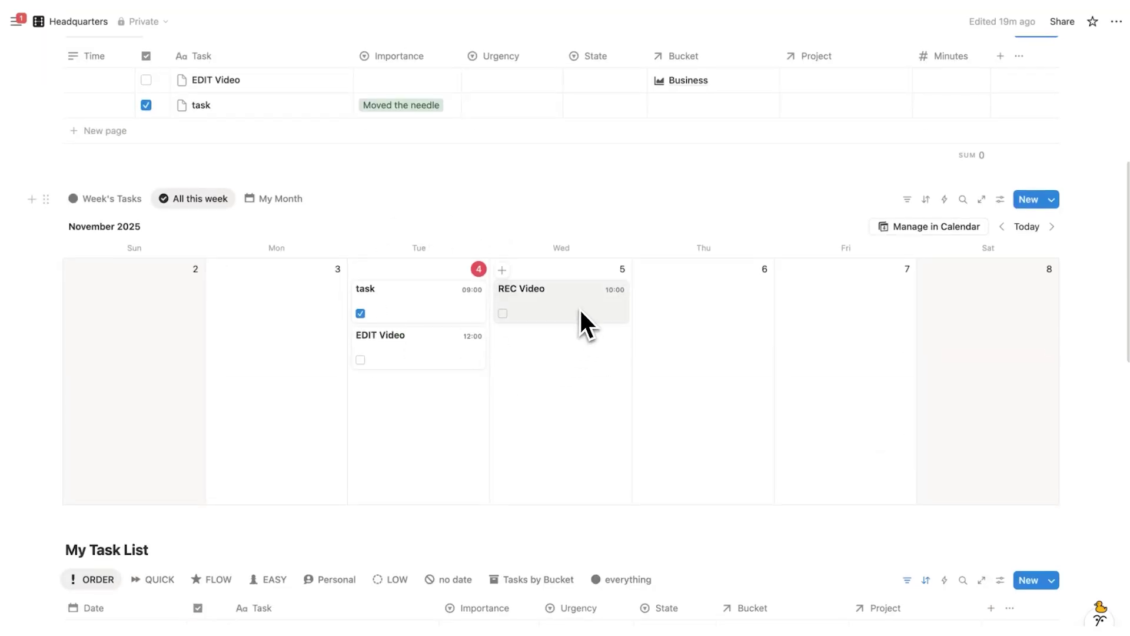
pyautogui.press('super+Tab')
pyautogui.press('Escape')
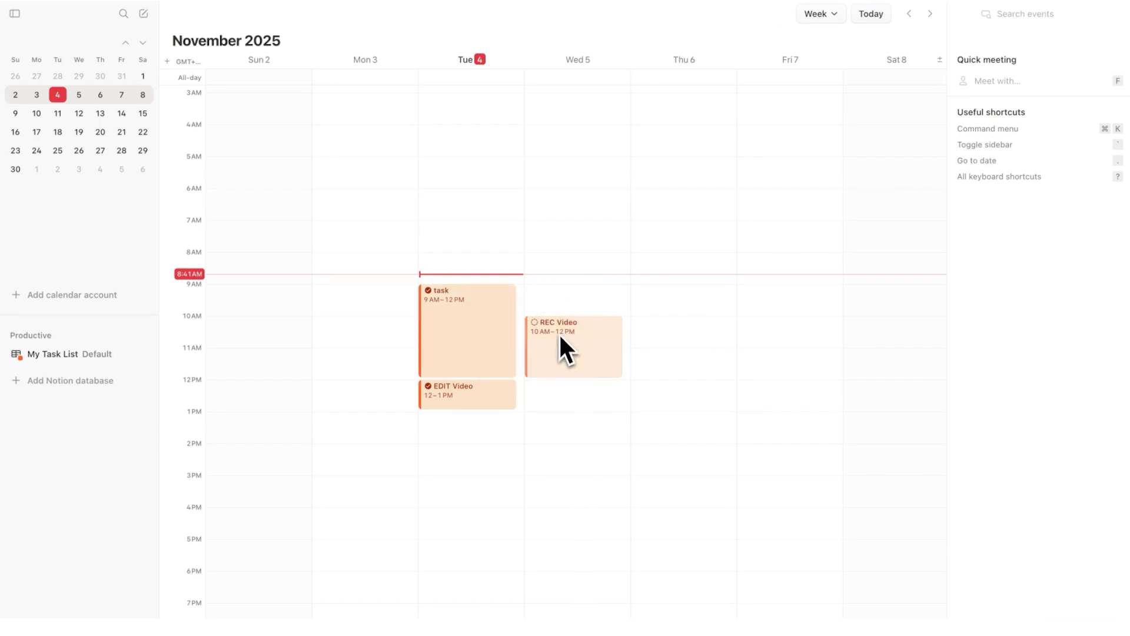
pyautogui.press('super+Tab')
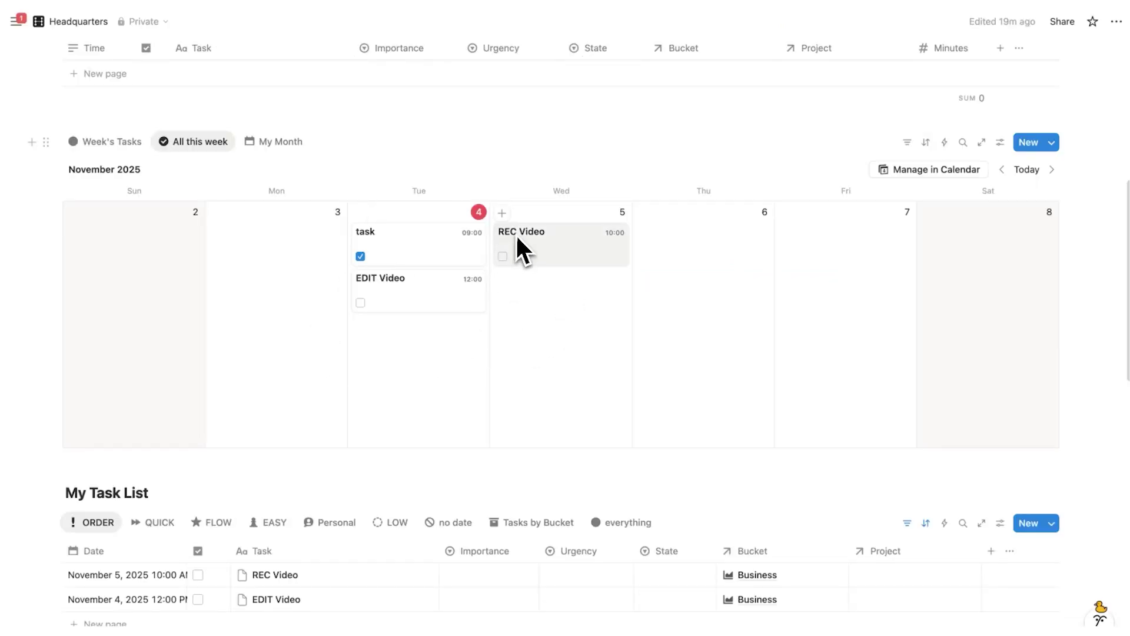
pyautogui.scroll(-5, 354, 229)
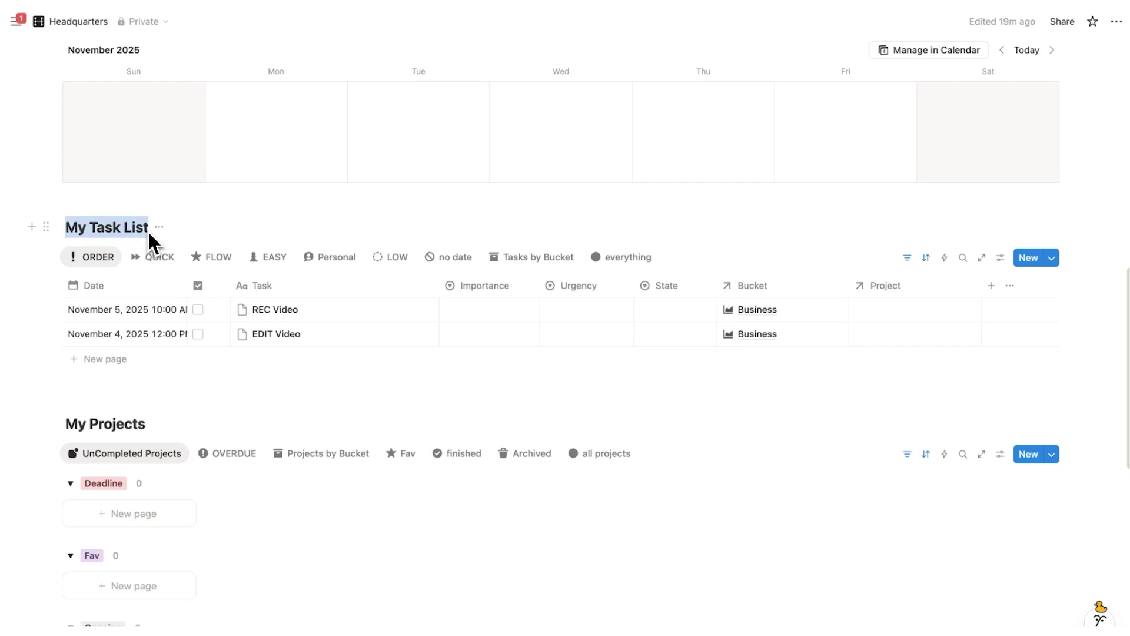
pyautogui.press('super+Tab')
# Delete the REC Video event in Notion Calendar and confirm on the Headquarters page.
pyautogui.click(567, 344)
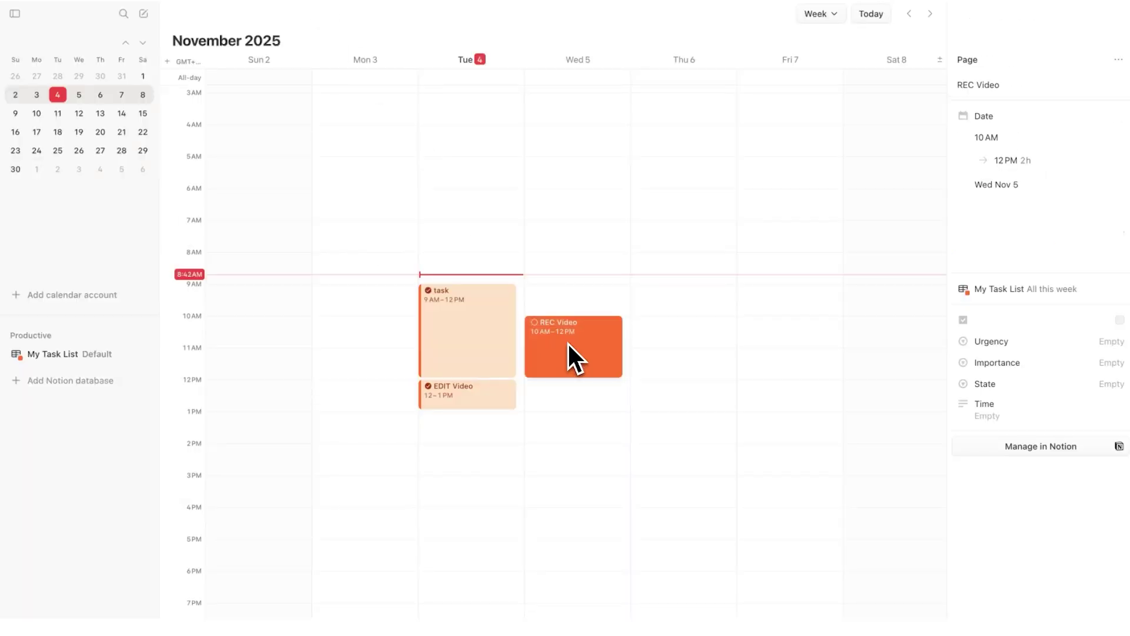
pyautogui.press('Delete')
pyautogui.press('super+Tab')
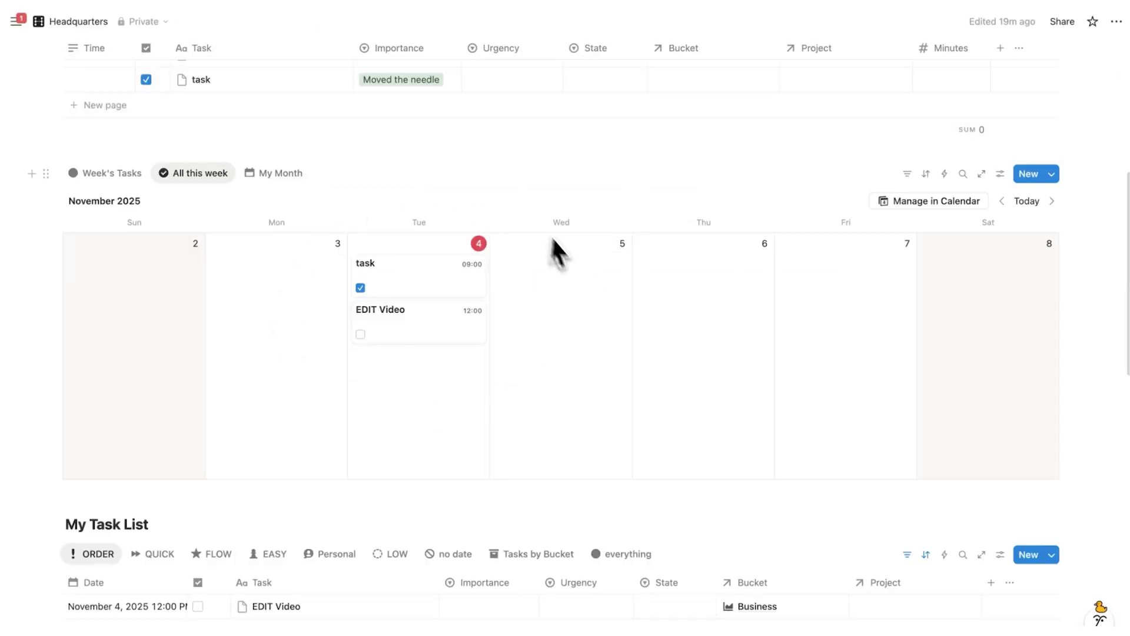
# Delete the EDIT Video card from the embedded calendar and verify its removal in Notion Calendar.
pyautogui.rightClick(419, 330)
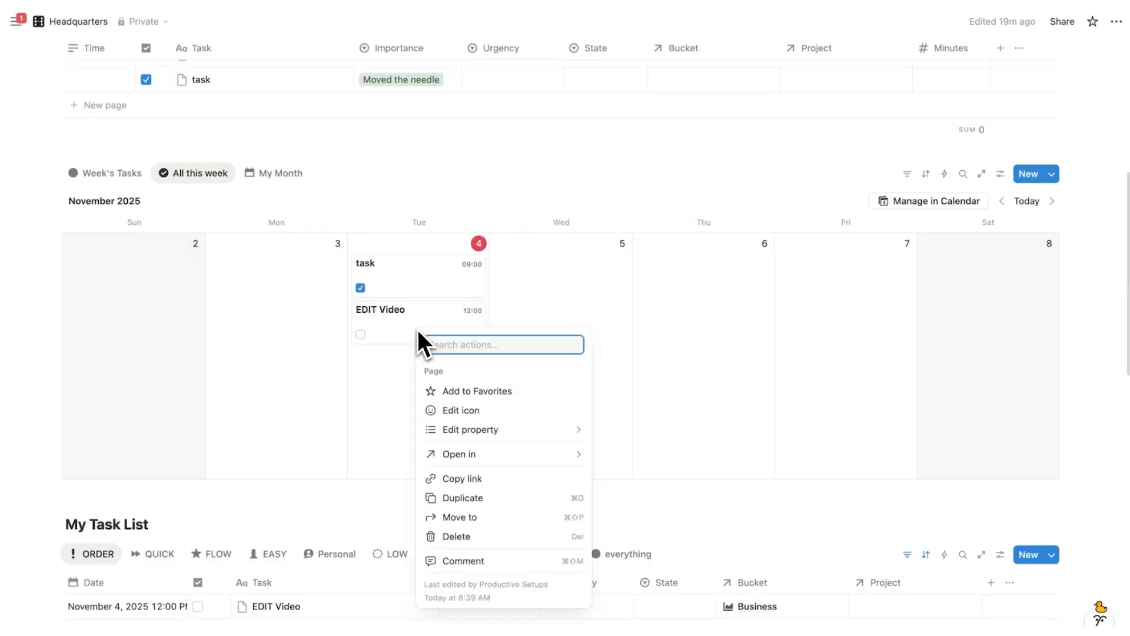
pyautogui.click(469, 536)
pyautogui.press('super+Tab')
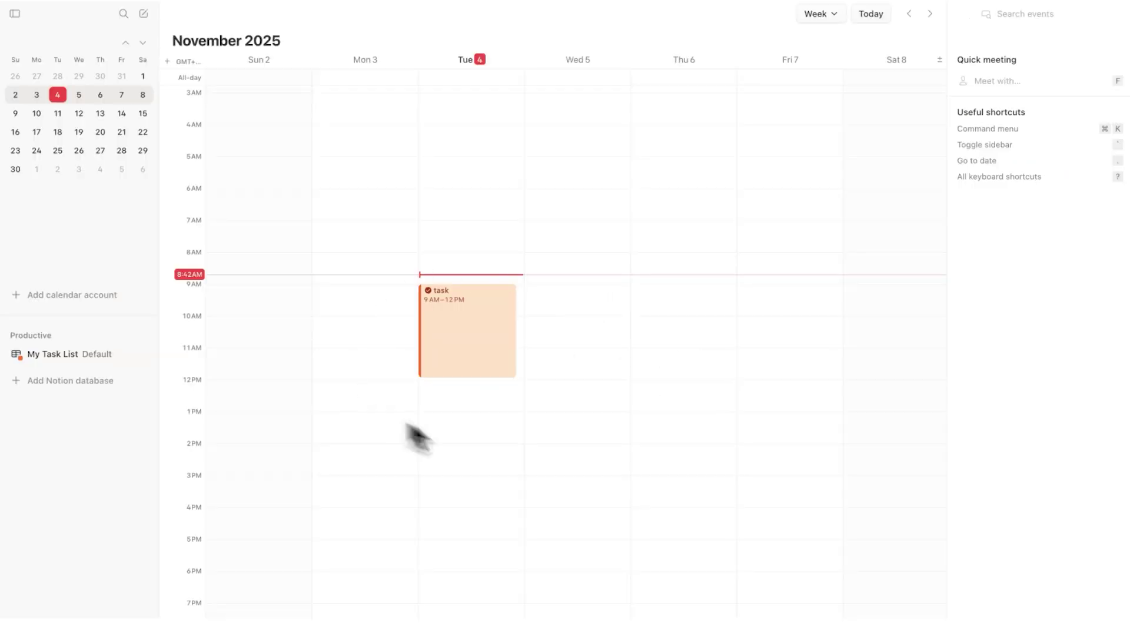
pyautogui.press('super+Tab')
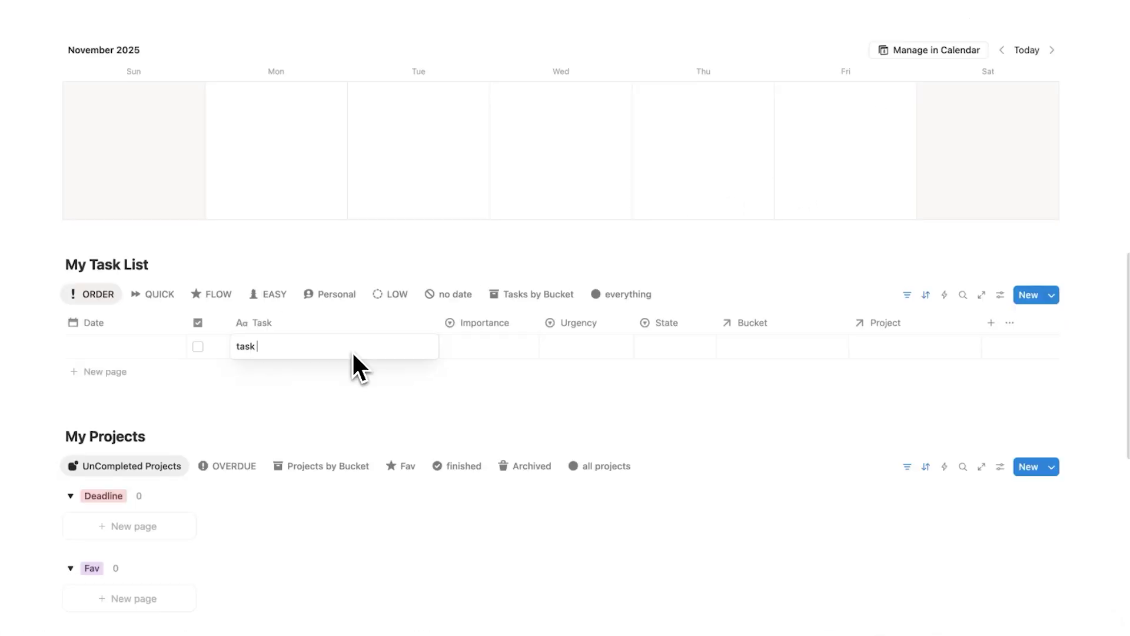
# Add My Task List rows named task 2, task 3 and task 4.
pyautogui.write('2')
pyautogui.press('Return')
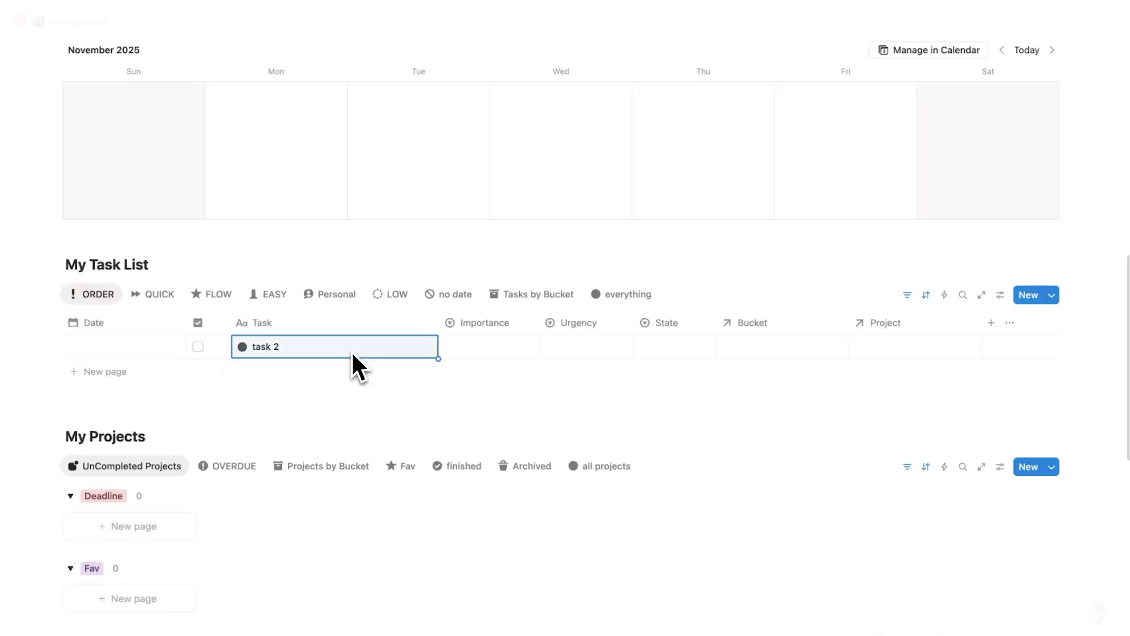
pyautogui.click(104, 373)
pyautogui.write('task 3')
pyautogui.press('Return')
pyautogui.click(118, 396)
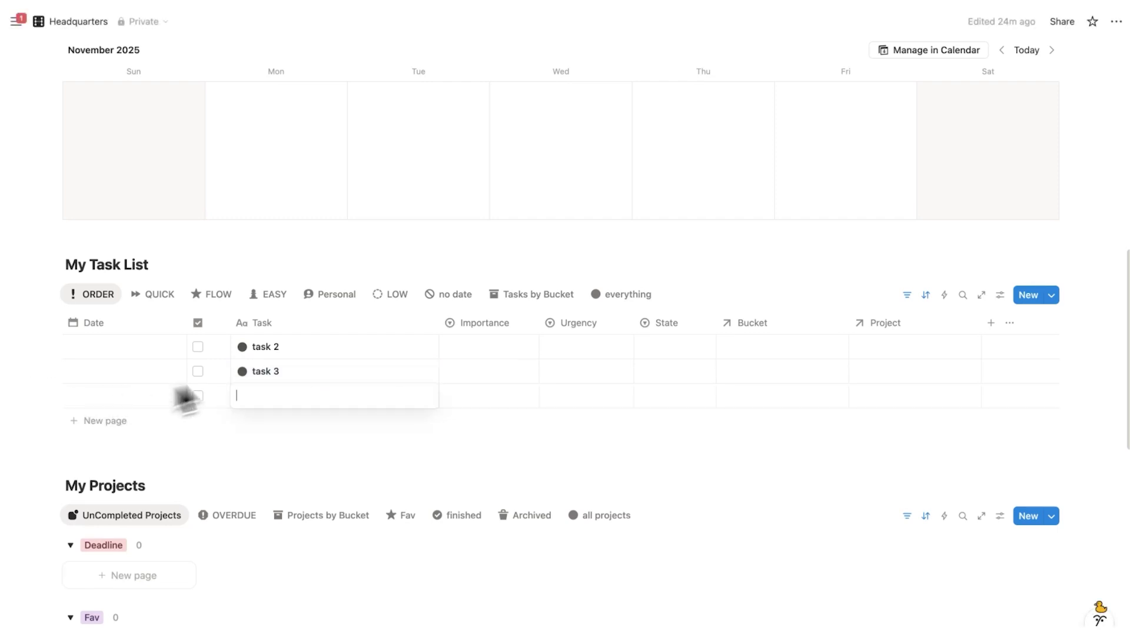
pyautogui.write('task 4')
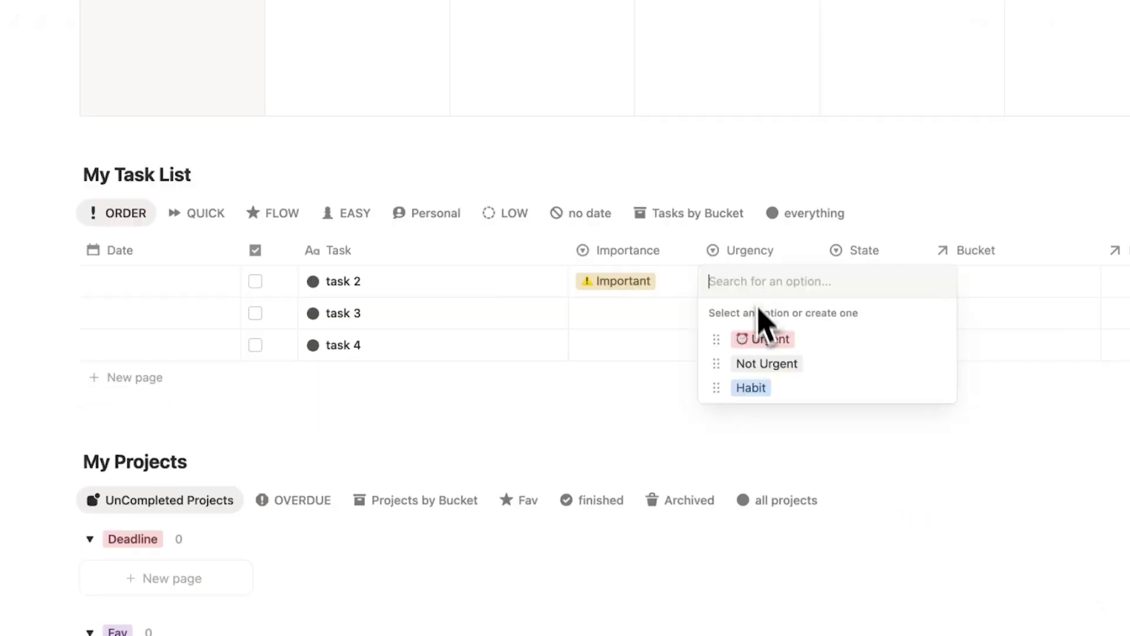
# Set task 2 Urgent, task 3 Not Important and Not Urgent, task 4 Important and Not Urgent.
pyautogui.click(588, 389)
pyautogui.click(486, 371)
pyautogui.click(645, 395)
pyautogui.click(760, 313)
pyautogui.click(754, 397)
pyautogui.click(630, 345)
pyautogui.click(639, 403)
pyautogui.click(760, 345)
pyautogui.click(766, 425)
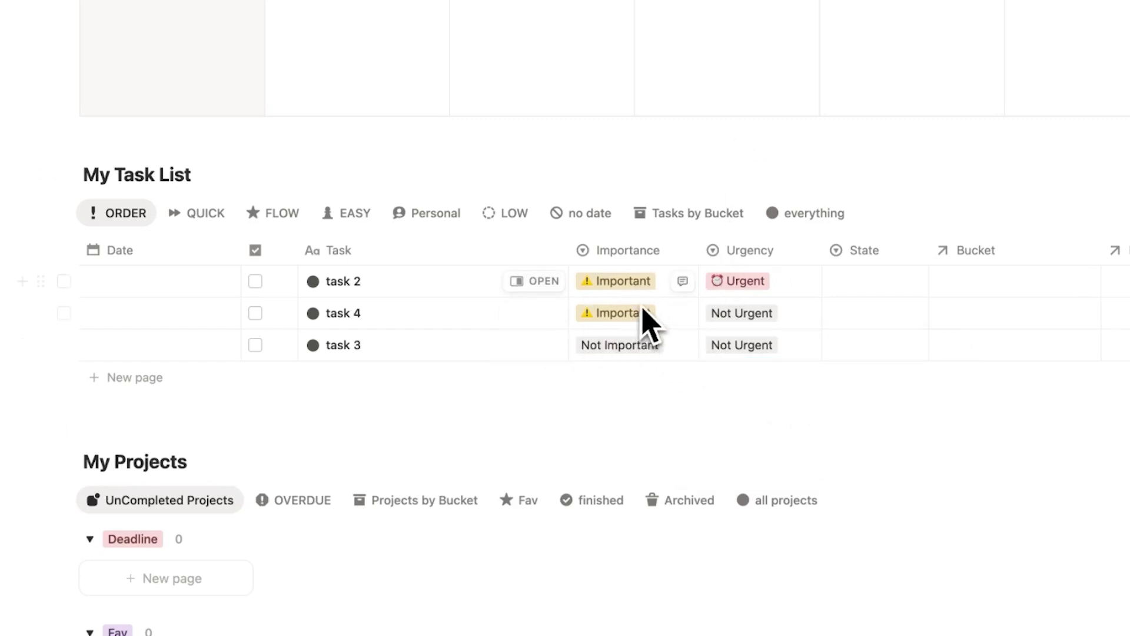
# Set states: task 2 and task 4 to Flow, task 3 to Easy, task to Personal.
pyautogui.click(876, 282)
pyautogui.click(879, 336)
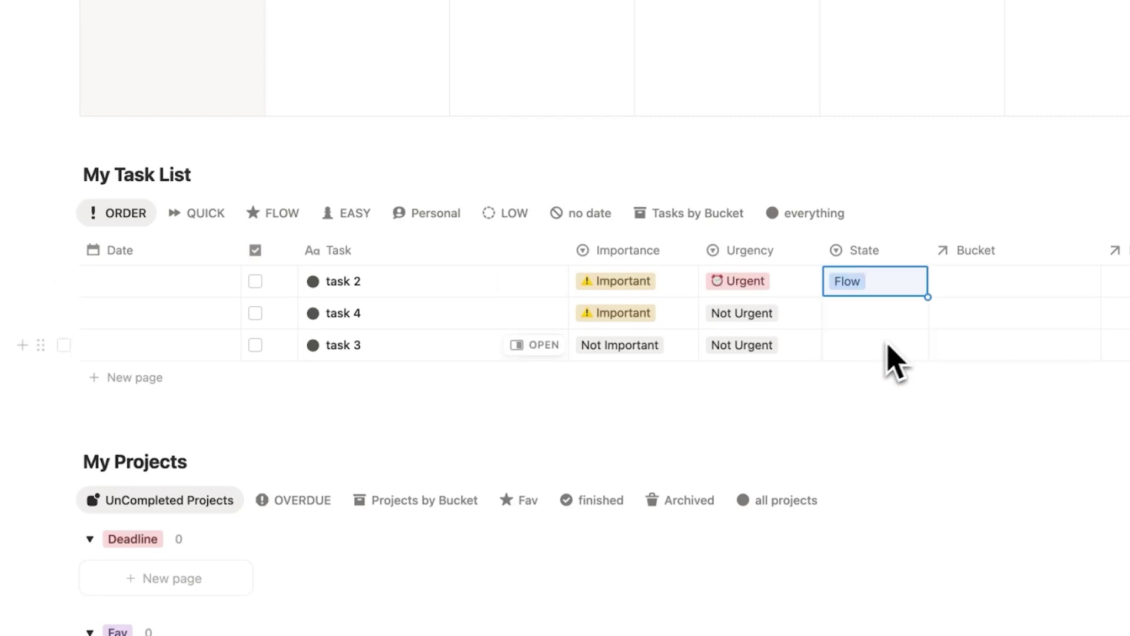
pyautogui.moveTo(928, 297); pyautogui.dragTo(888, 364)
pyautogui.click(880, 345)
pyautogui.click(871, 449)
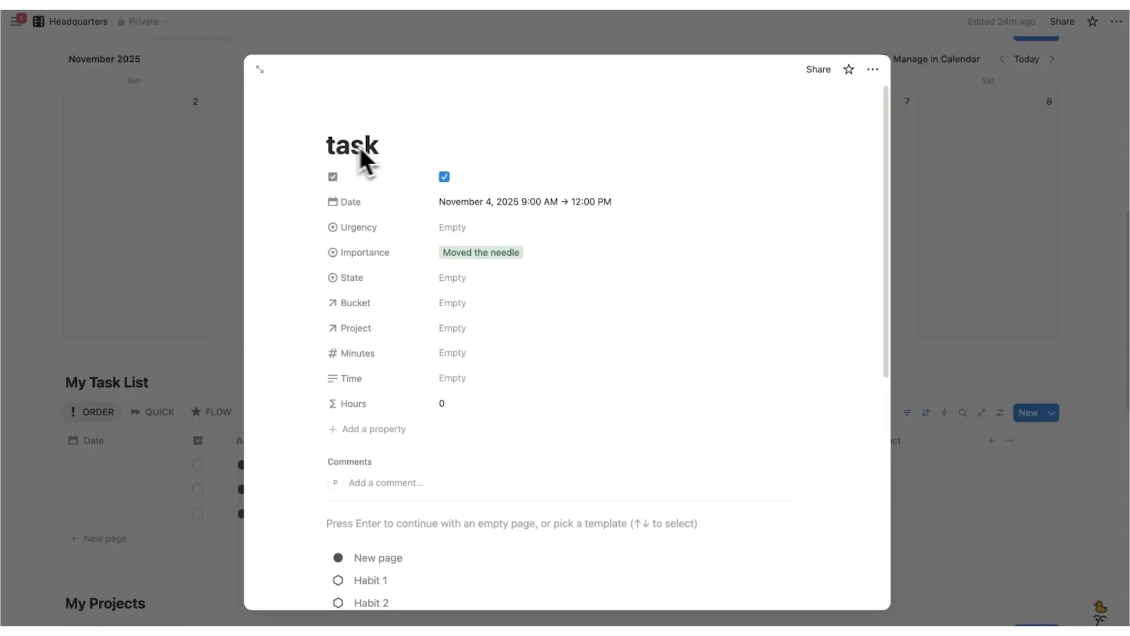
pyautogui.click(470, 278)
pyautogui.click(496, 379)
pyautogui.click(947, 270)
# Date task 2 on November 4 and drag task 4 to around midday Tuesday.
pyautogui.scroll(6, 235, 291)
pyautogui.scroll(-5, 308, 268)
pyautogui.scroll(-2, 308, 268)
pyautogui.moveTo(36, 420); pyautogui.dragTo(397, 206)
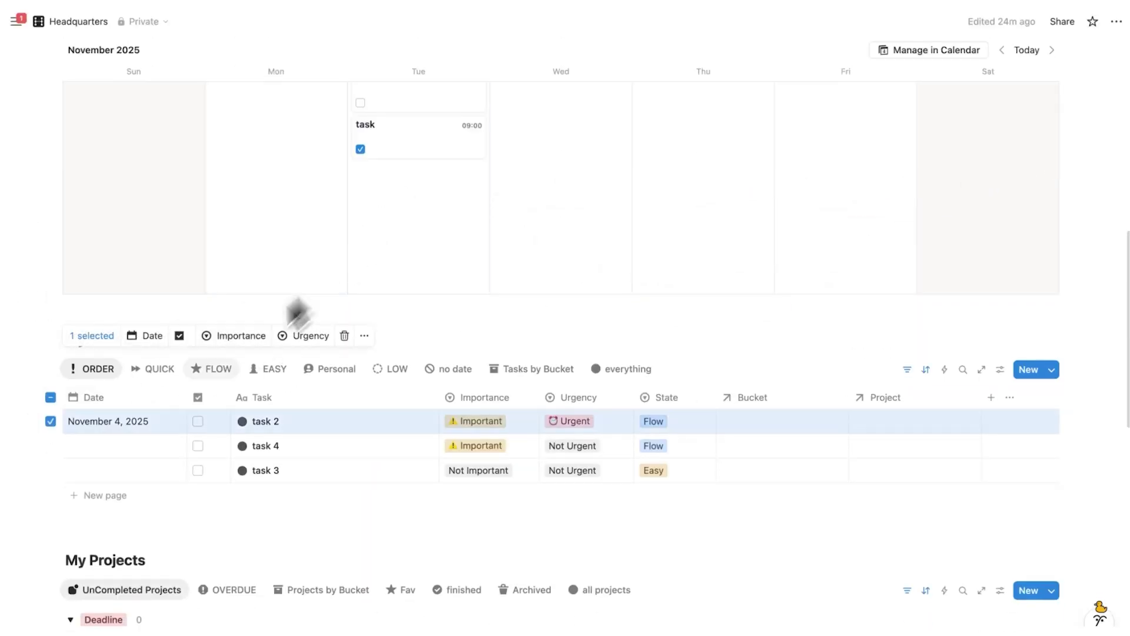
pyautogui.click(133, 443)
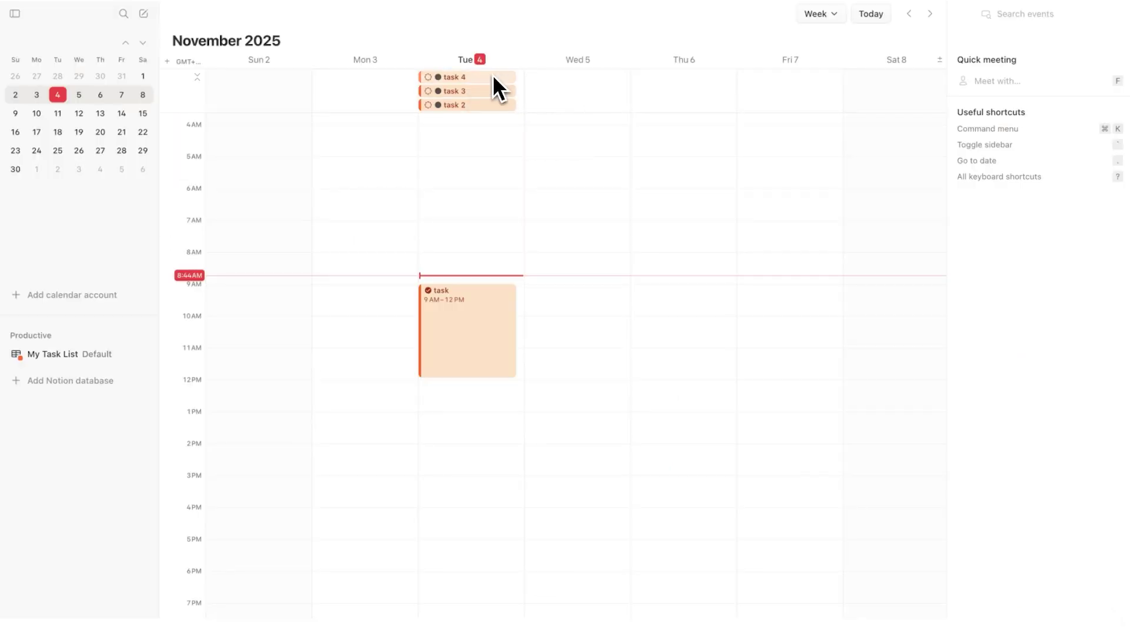
pyautogui.moveTo(493, 74); pyautogui.dragTo(476, 384)
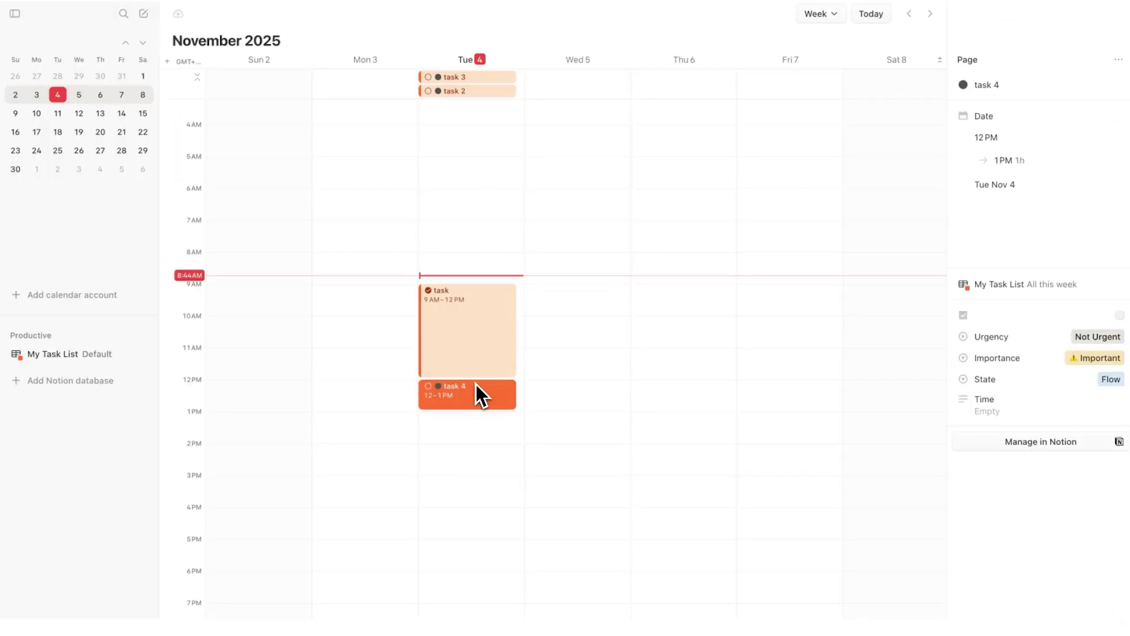
# Place task 3 and task 2 in Tuesday's hourly slots up to 3 PM, then create task 5 at 3 PM.
pyautogui.moveTo(464, 77); pyautogui.dragTo(447, 420)
pyautogui.moveTo(465, 77); pyautogui.dragTo(463, 452)
pyautogui.click(465, 484)
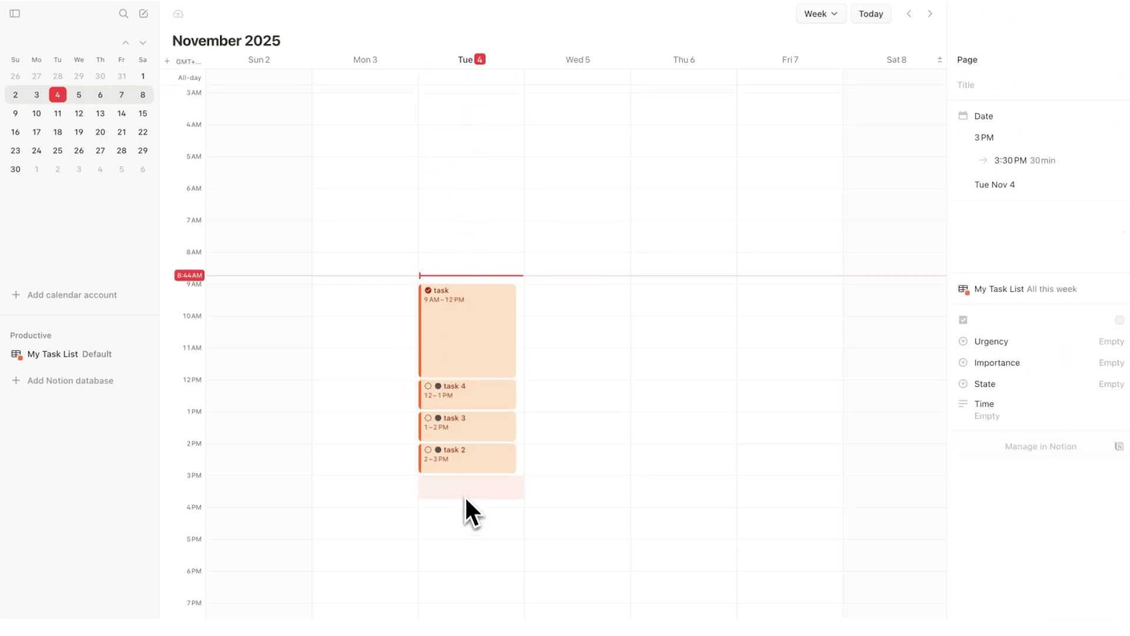
pyautogui.write('task 5')
pyautogui.press('Escape')
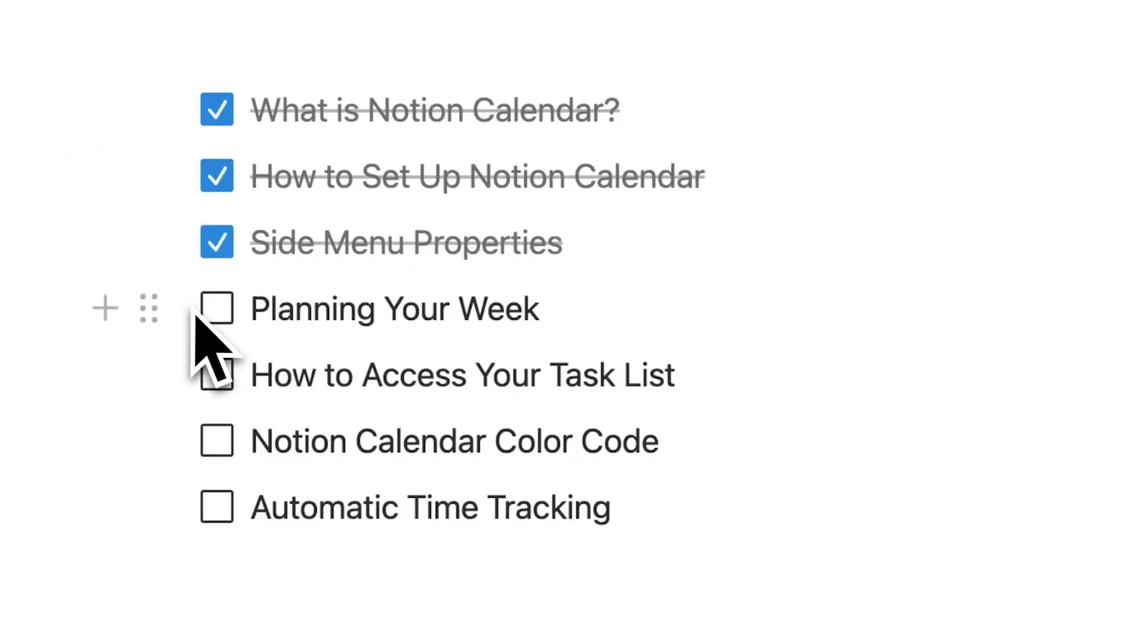
# Tick off Planning Your Week, then add a My Task List row titled 'task 6'.
pyautogui.click(209, 315)
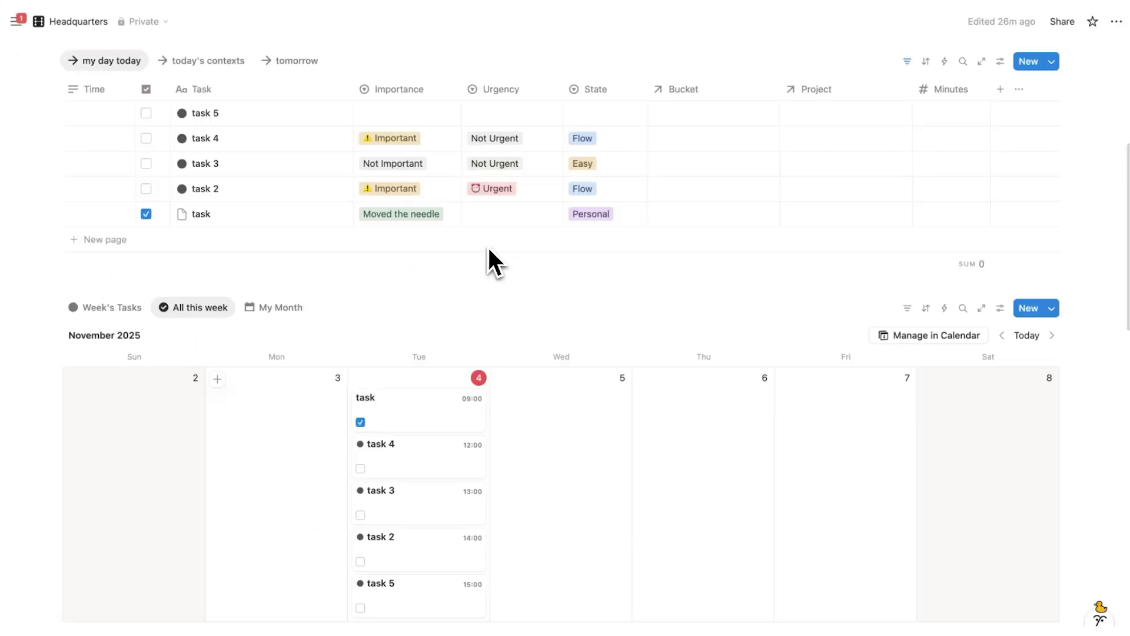
pyautogui.scroll(-4, 487, 245)
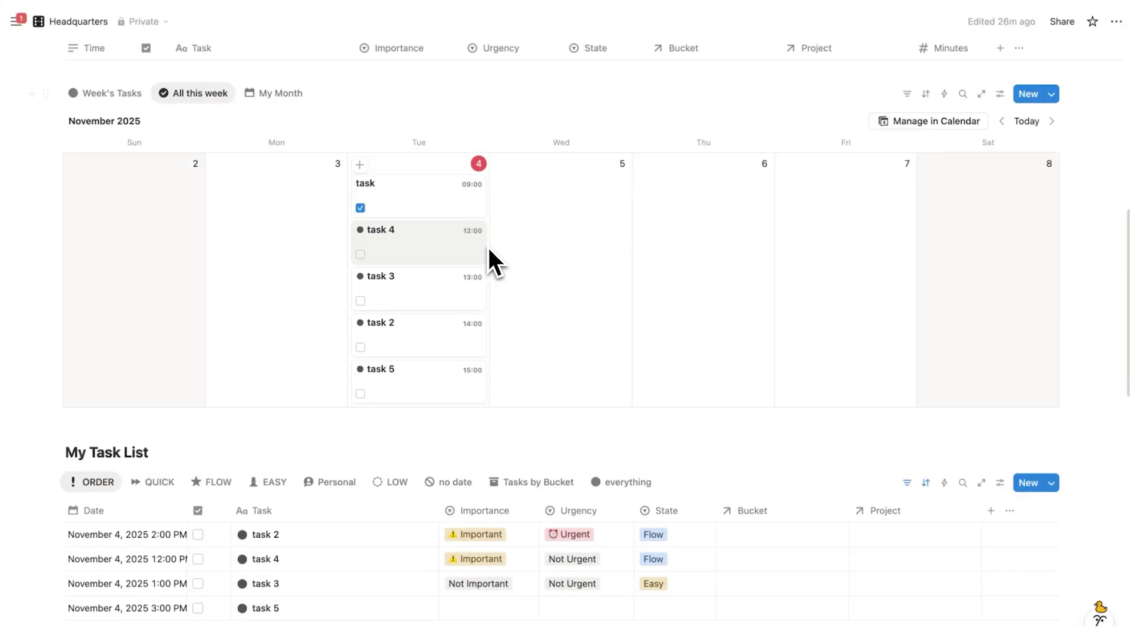
pyautogui.scroll(-2, 487, 246)
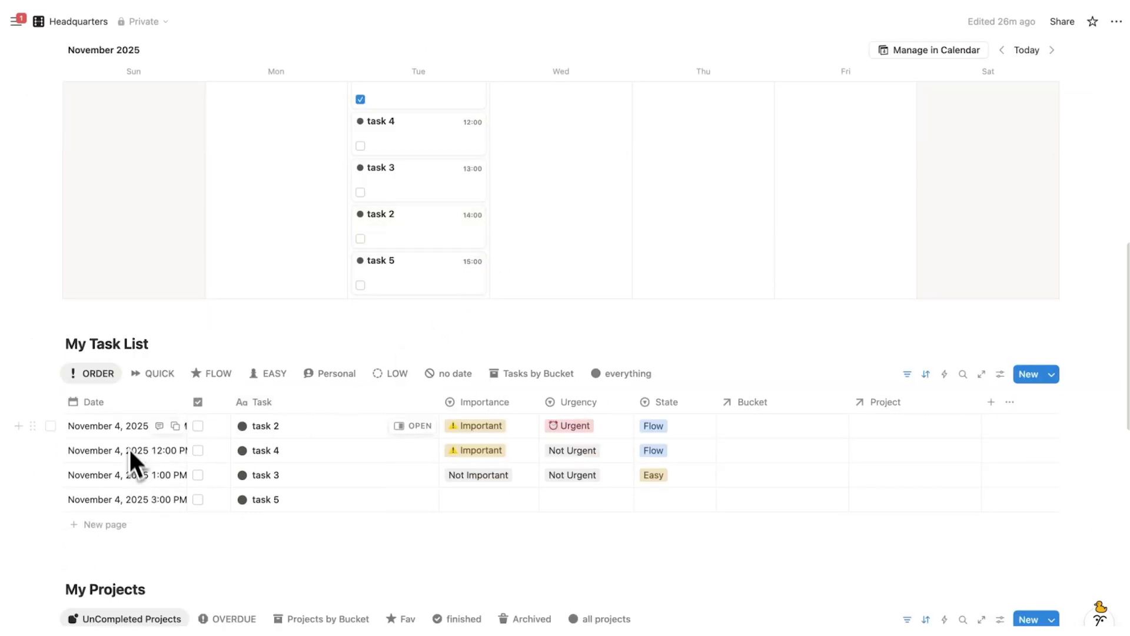
pyautogui.click(123, 532)
pyautogui.write('task 6')
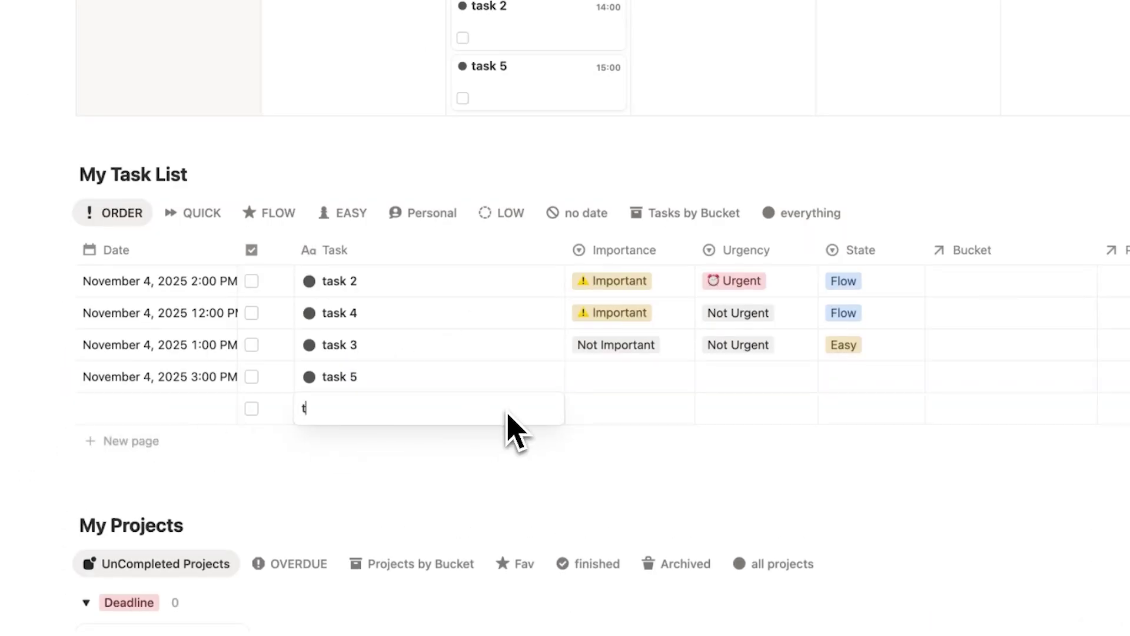
pyautogui.press('Return')
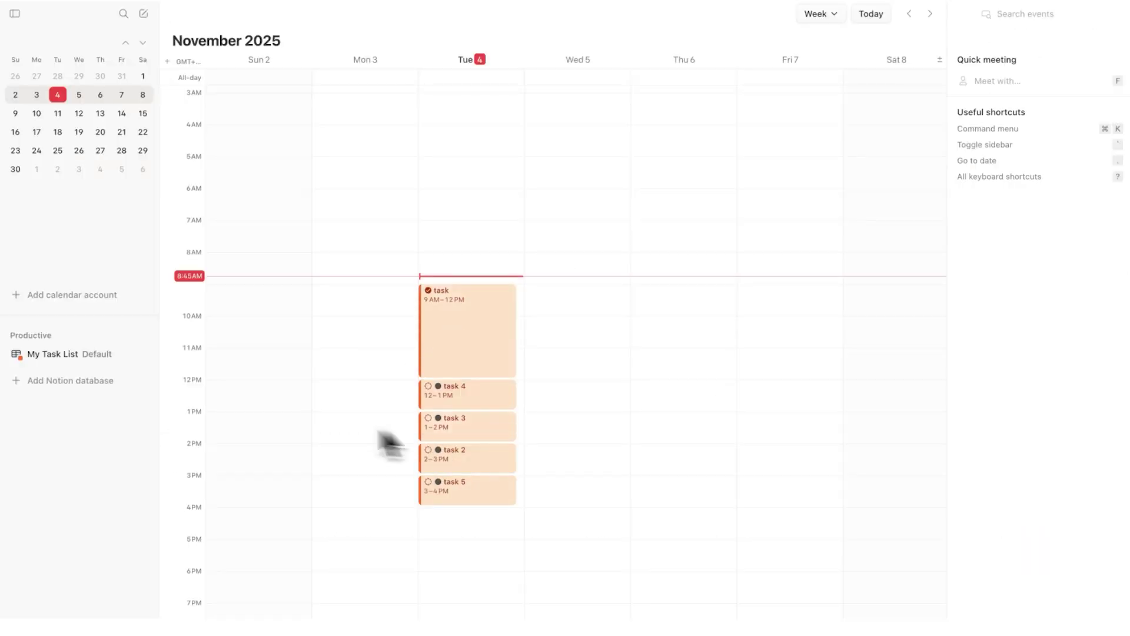
# Drag task 6 from the My Task List panel onto Wed Nov 5 at 9 AM.
pyautogui.click(60, 358)
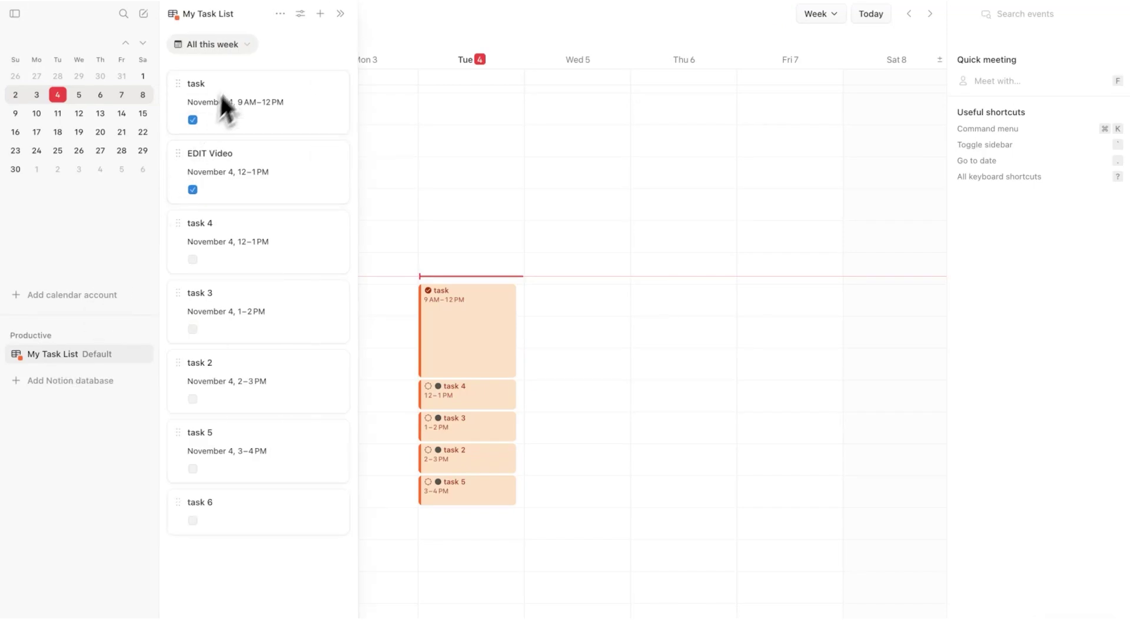
pyautogui.moveTo(241, 517); pyautogui.dragTo(568, 292)
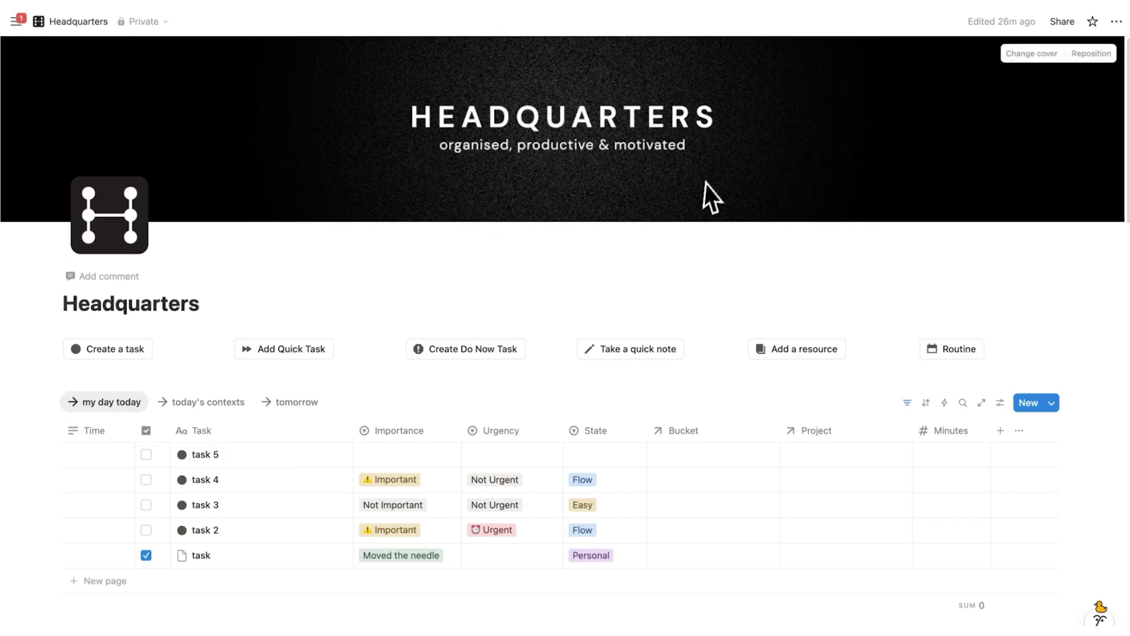
pyautogui.scroll(-10, 683, 200)
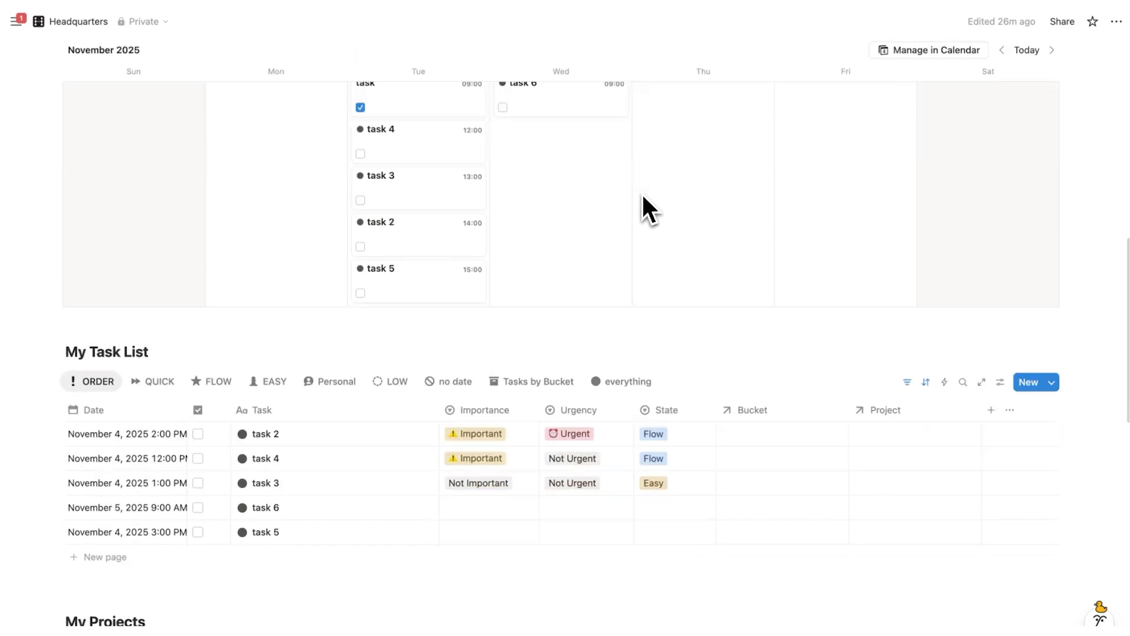
# Switch to the no date view and check its Date is empty filter.
pyautogui.click(452, 381)
pyautogui.scroll(-2, 483, 353)
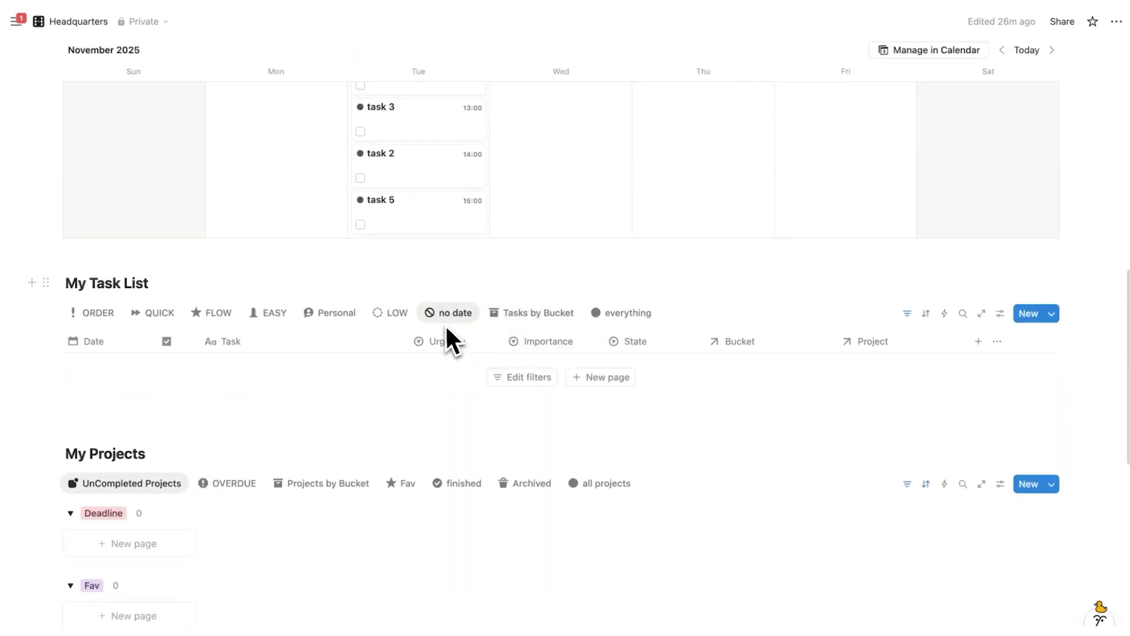
pyautogui.click(909, 314)
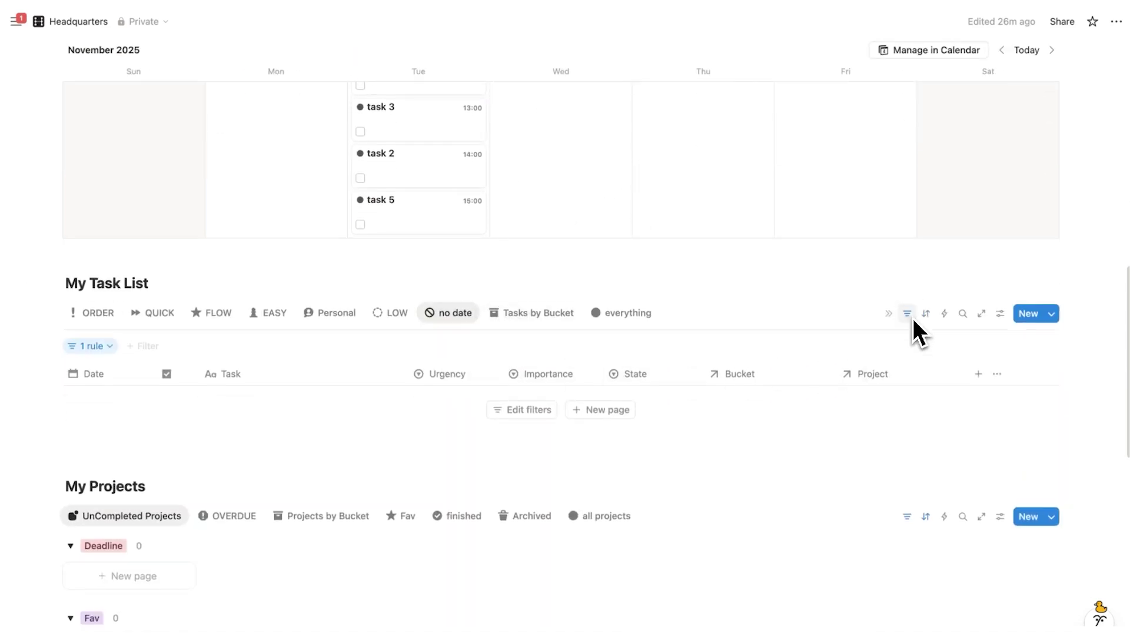
pyautogui.click(109, 351)
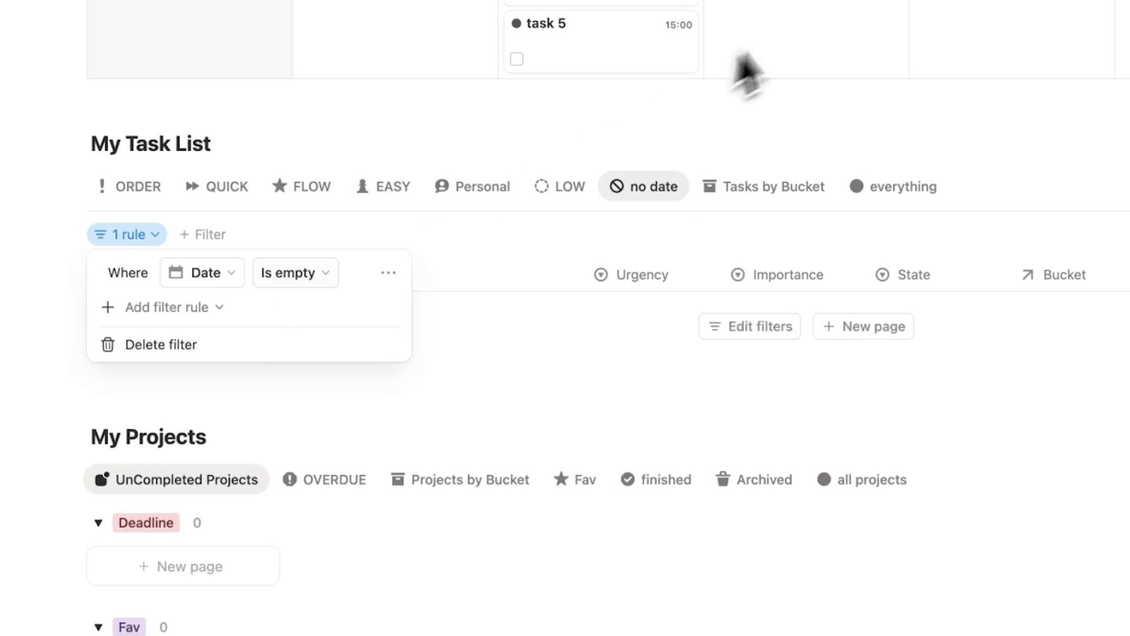
pyautogui.press('Escape')
# Add an undated 'task 7' and manage the no date view in Notion Calendar.
pyautogui.click(859, 327)
pyautogui.write('task 7')
pyautogui.press('Return')
pyautogui.click(648, 189)
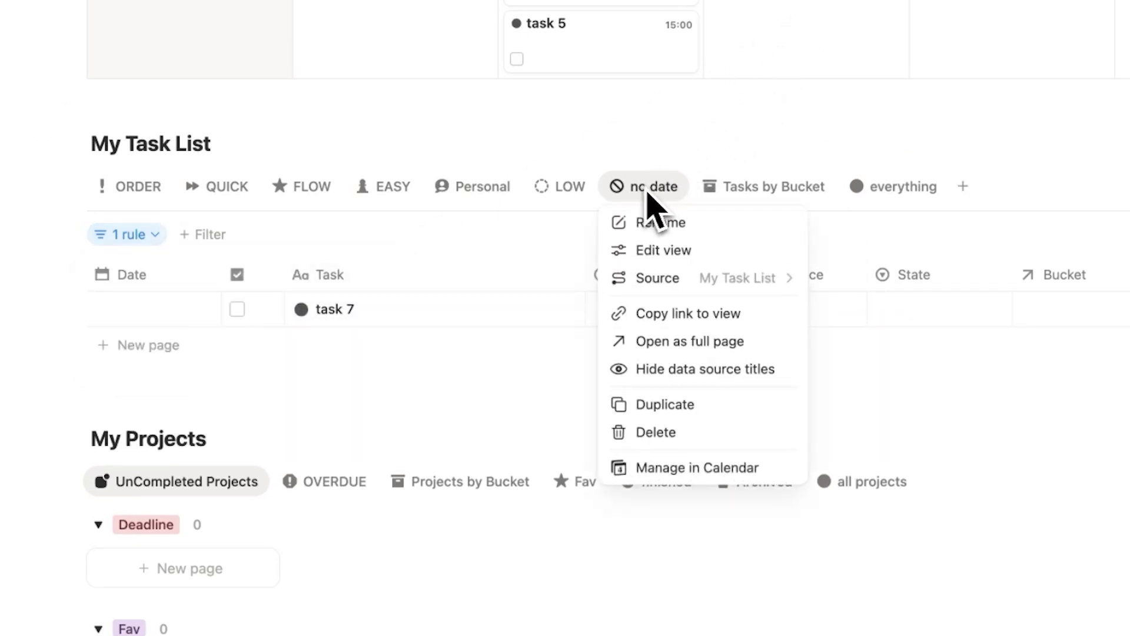
pyautogui.click(700, 477)
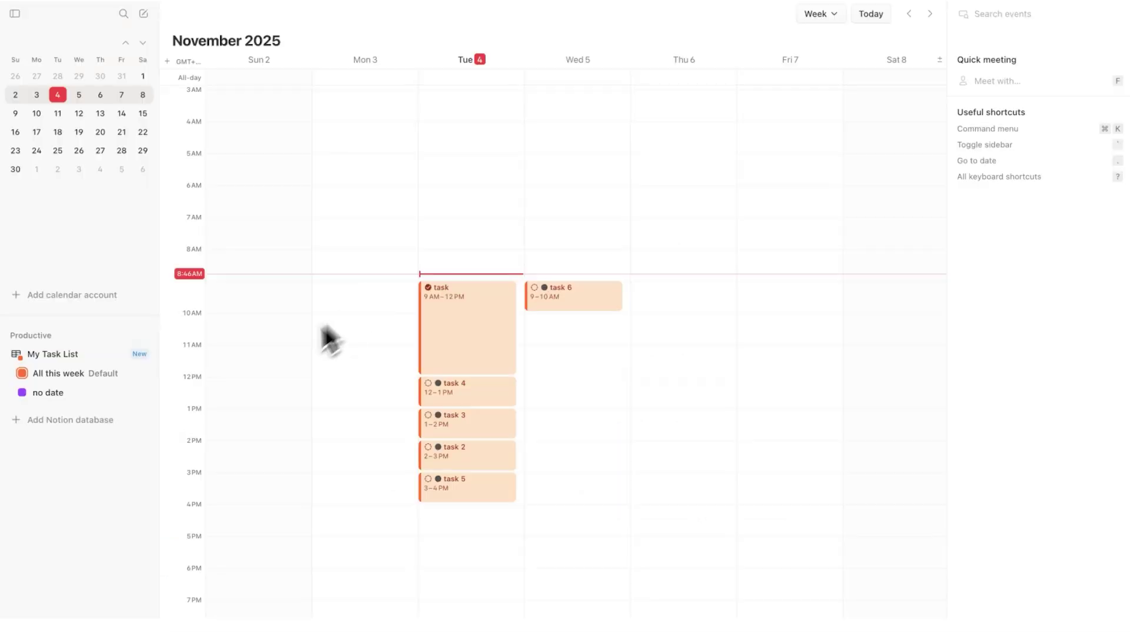
# Drag task 7 from the no date panel onto Wednesday at 10 AM.
pyautogui.click(56, 394)
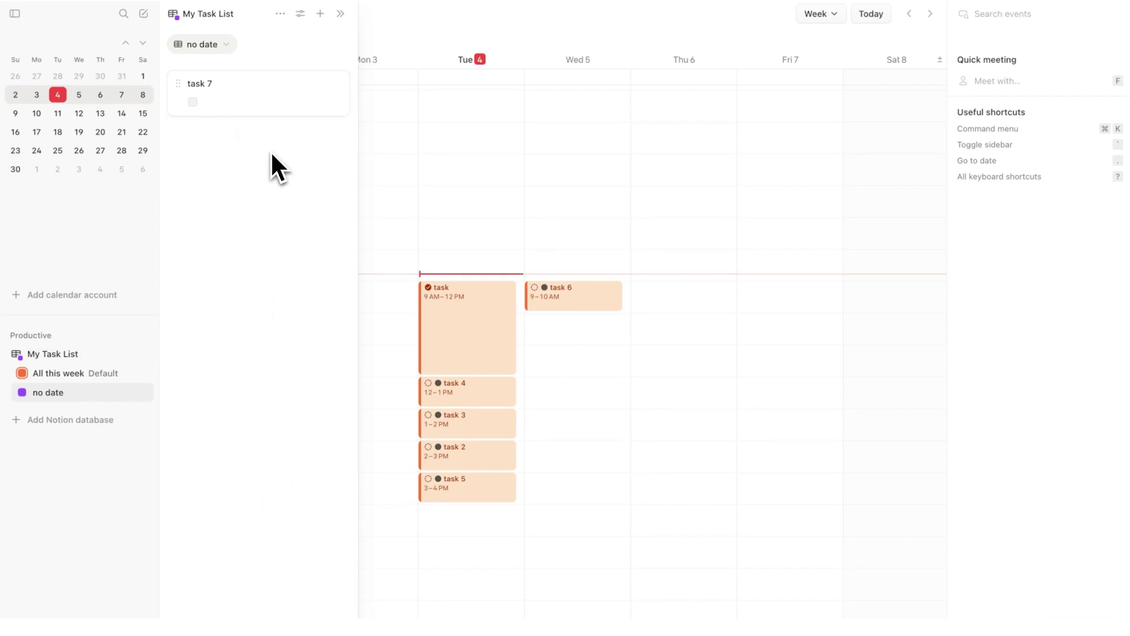
pyautogui.moveTo(268, 100); pyautogui.dragTo(560, 317)
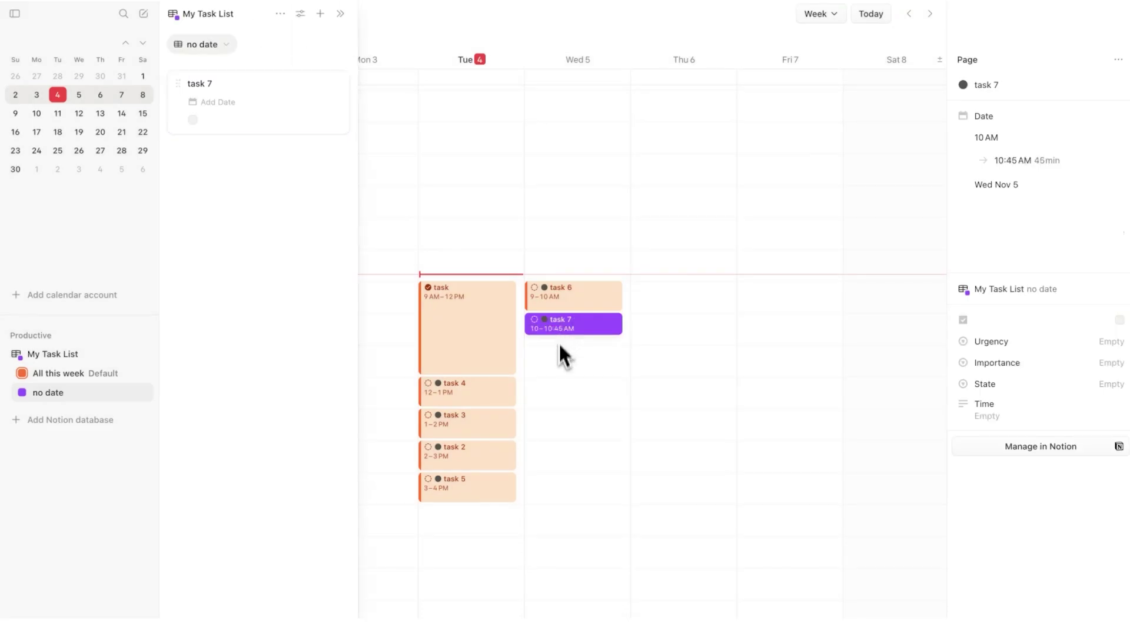
pyautogui.press('Escape')
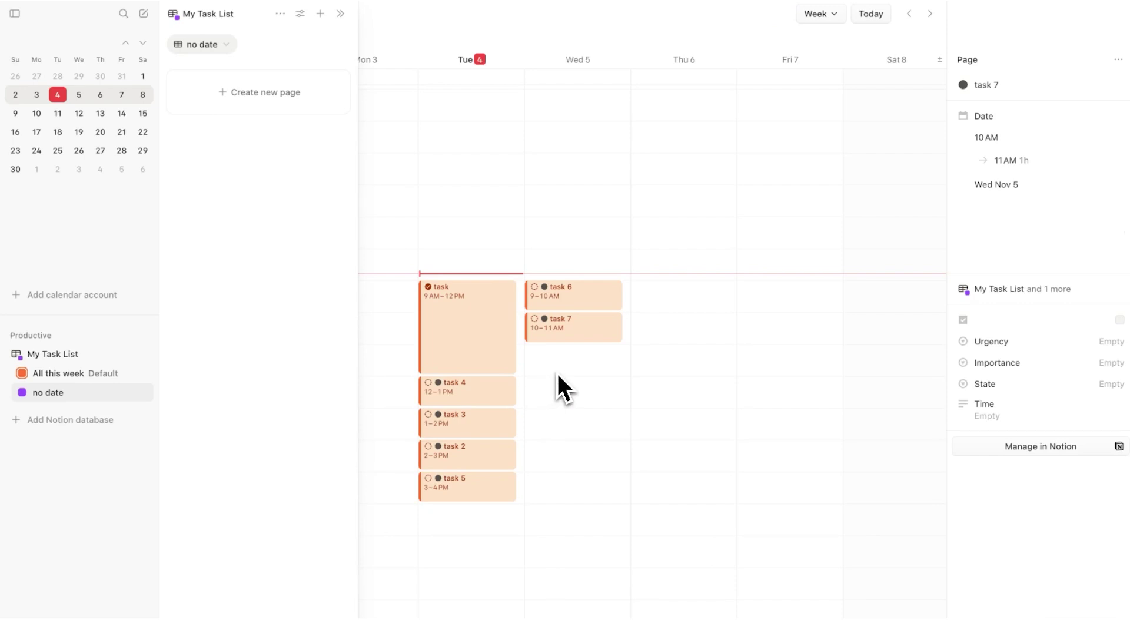
# Create a new undated task named 'task 8' in the no date list.
pyautogui.click(69, 373)
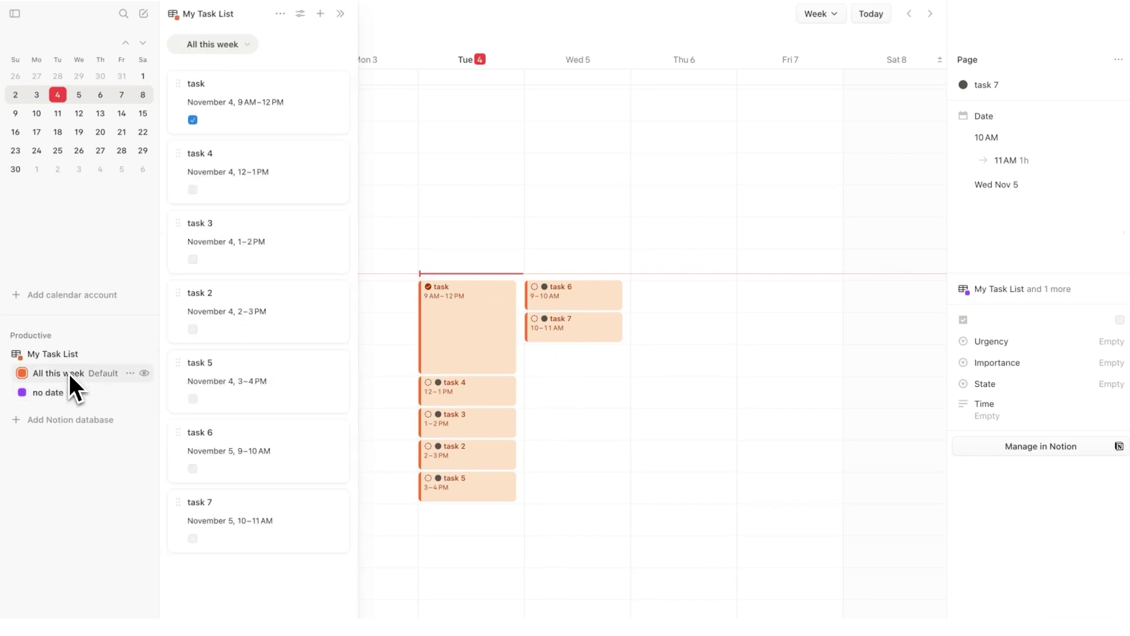
pyautogui.click(62, 389)
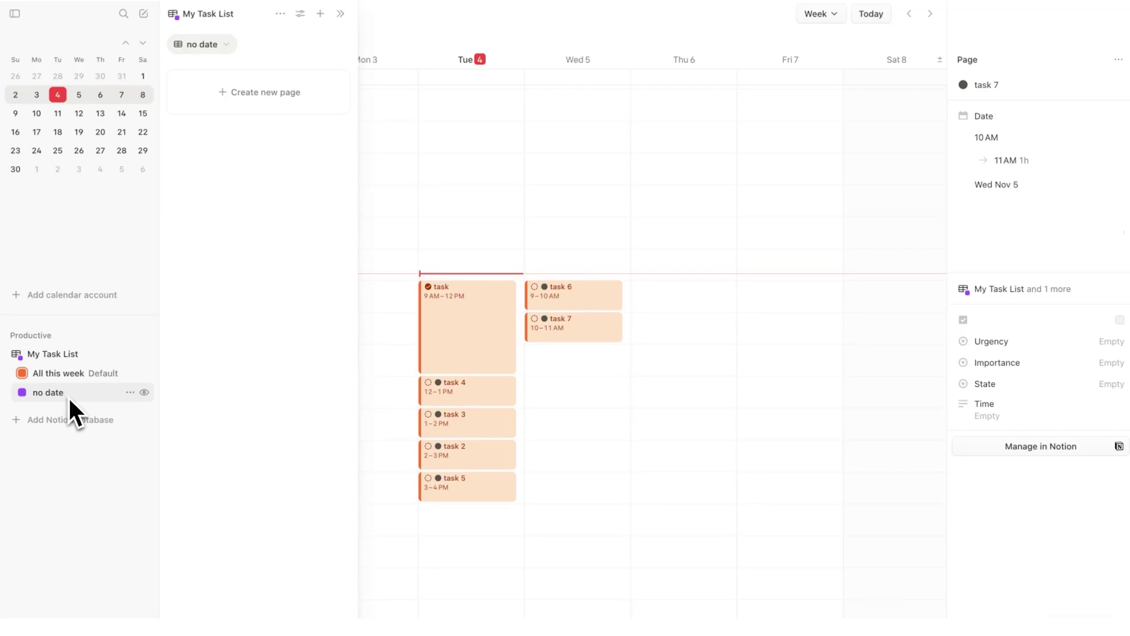
pyautogui.click(238, 105)
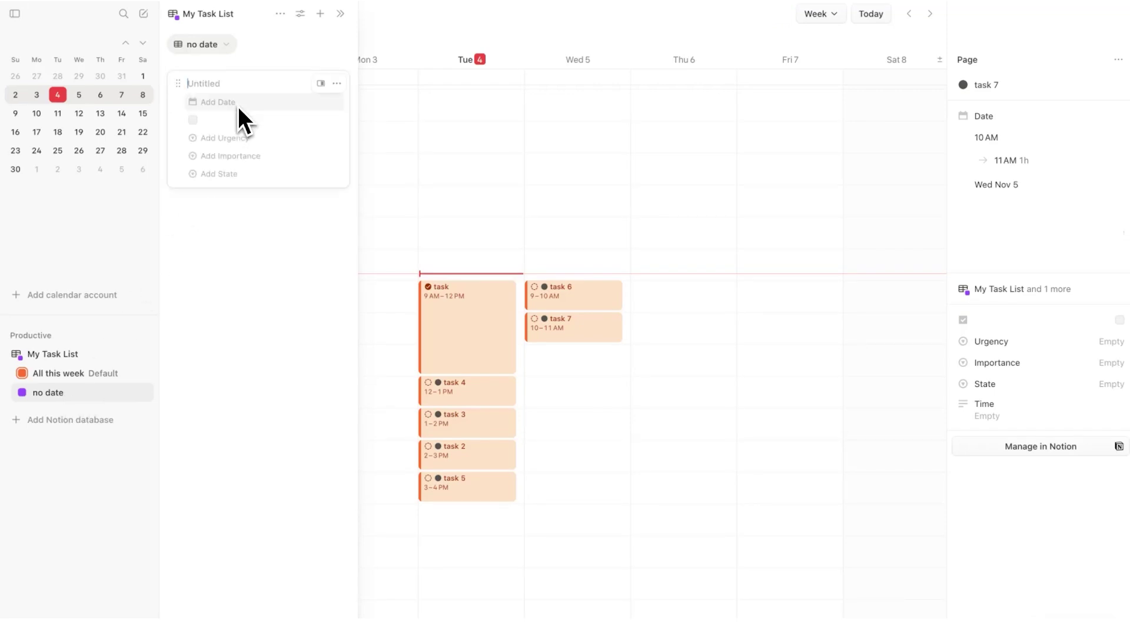
pyautogui.write('task 8')
pyautogui.press('Return')
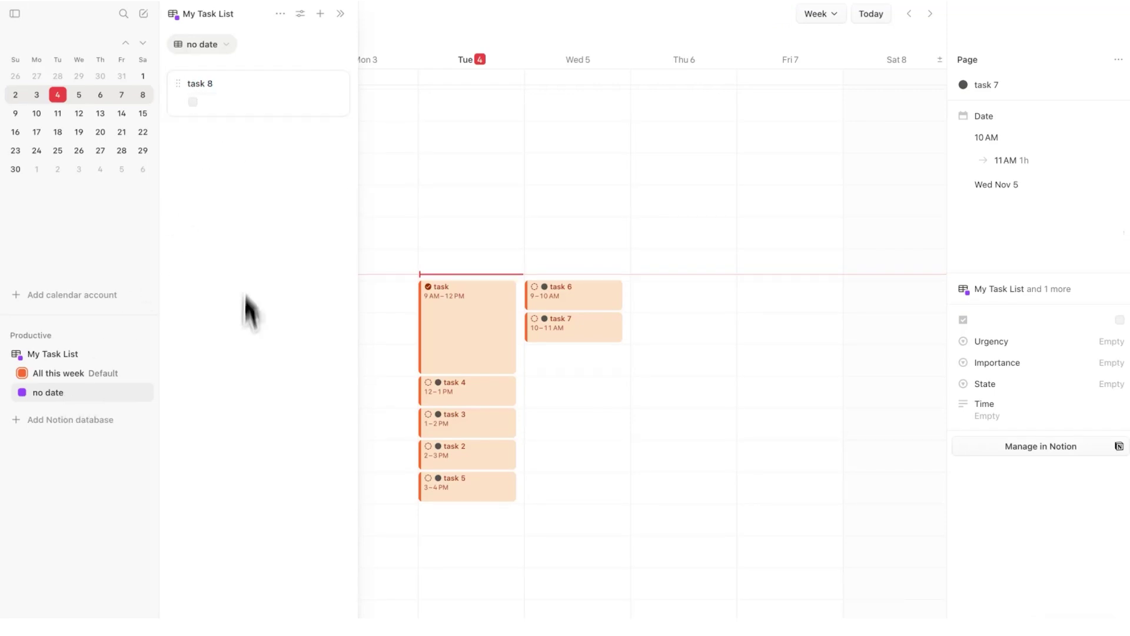
# Schedule task 8 on Wednesday at 12 PM and tick off How to Access Your Task List.
pyautogui.click(62, 398)
pyautogui.click(59, 395)
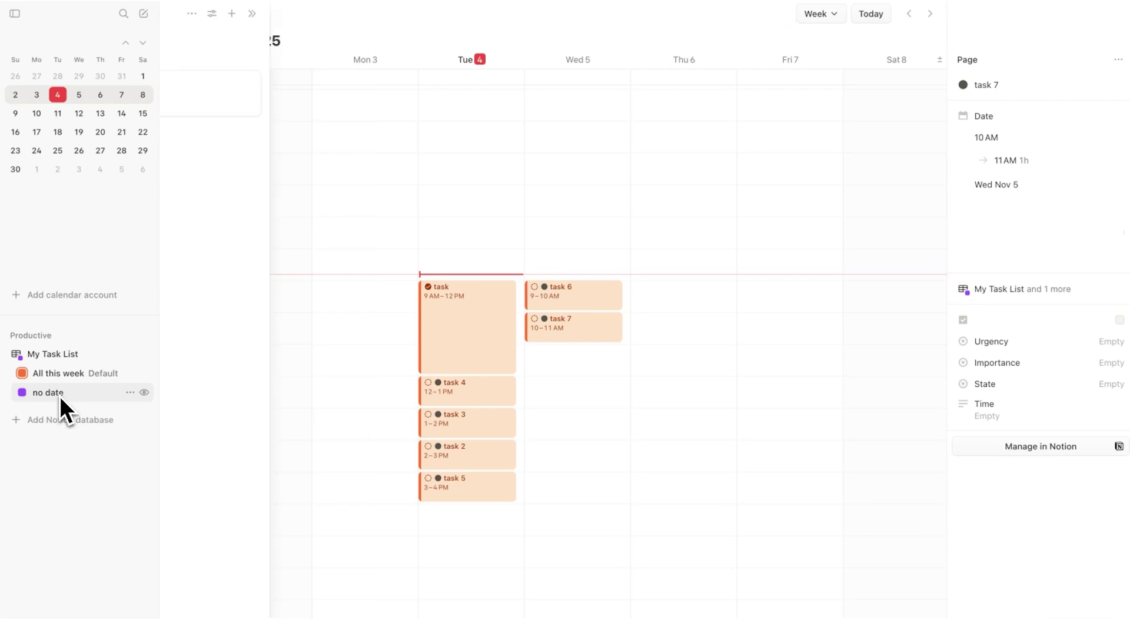
pyautogui.click(57, 395)
pyautogui.click(59, 396)
pyautogui.moveTo(223, 108); pyautogui.dragTo(560, 414)
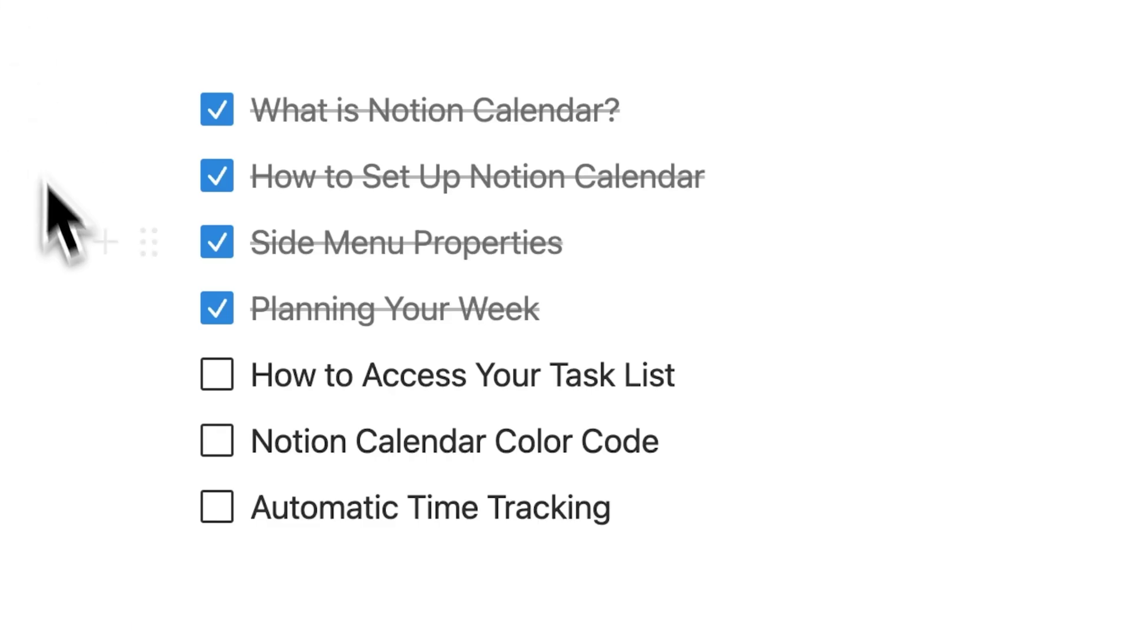
pyautogui.click(217, 379)
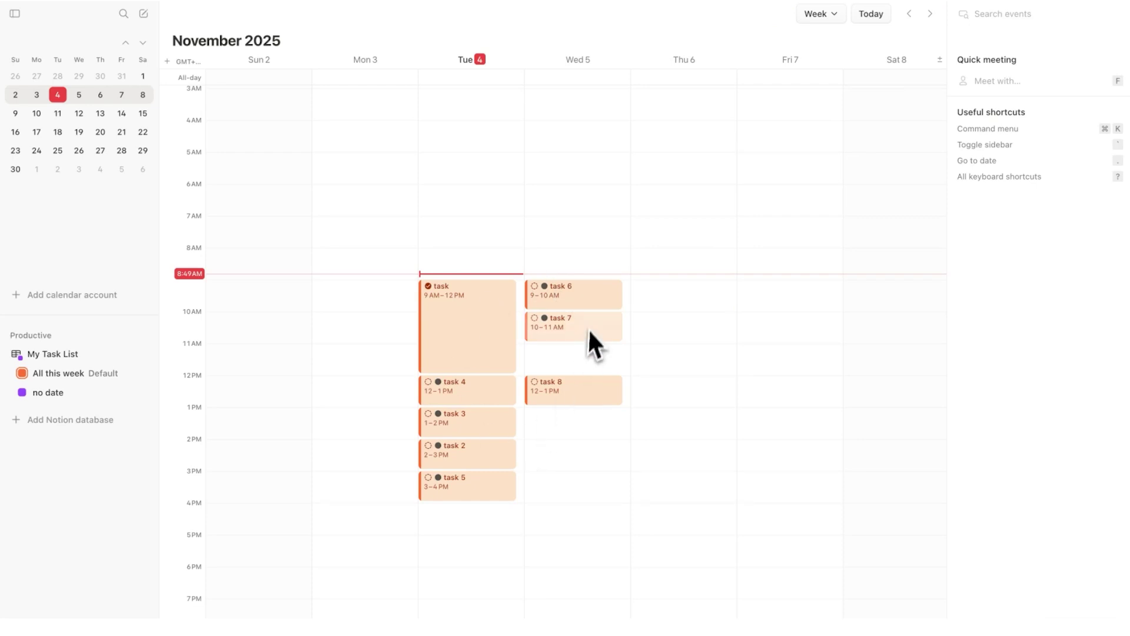
# Review the details of task 7, the Tuesday task and task 8.
pyautogui.click(591, 322)
pyautogui.click(509, 327)
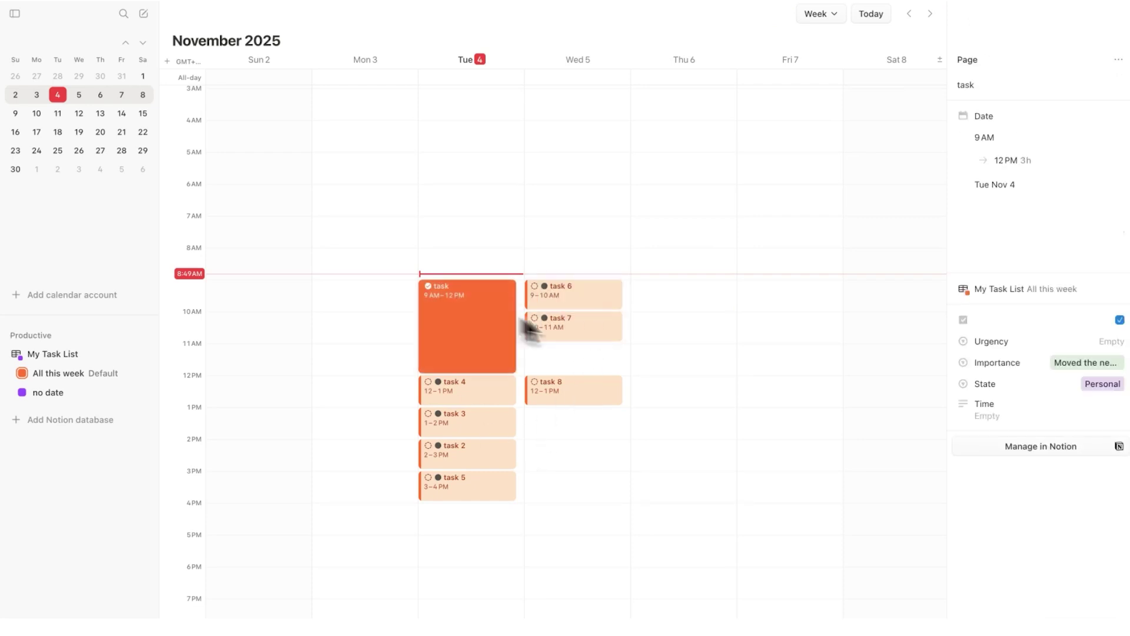
pyautogui.press('Escape')
pyautogui.click(65, 395)
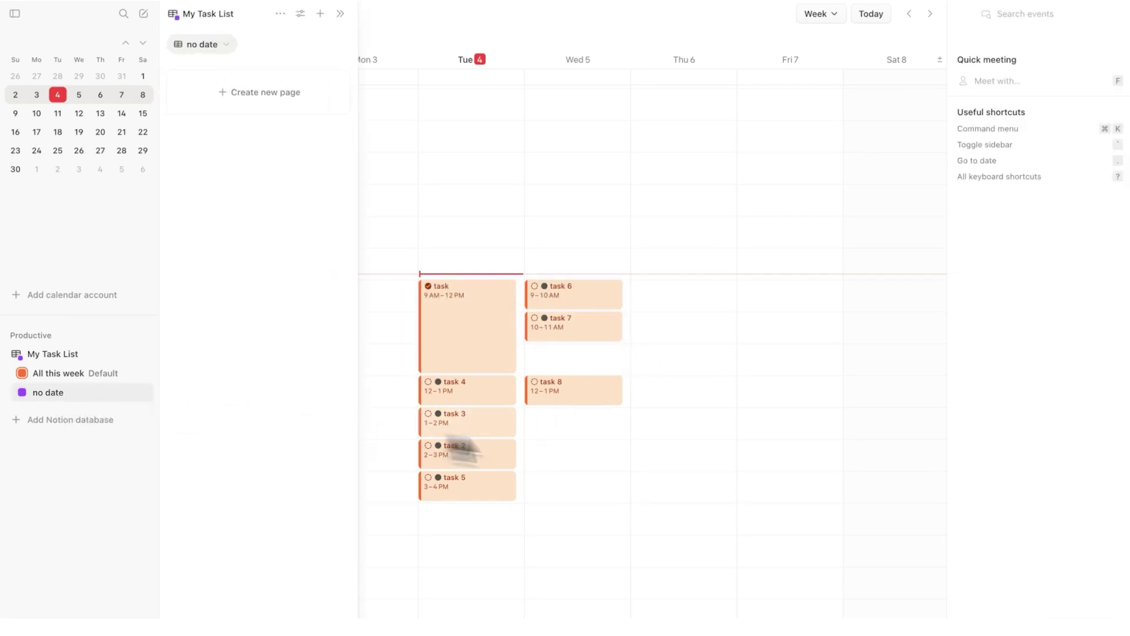
pyautogui.click(582, 403)
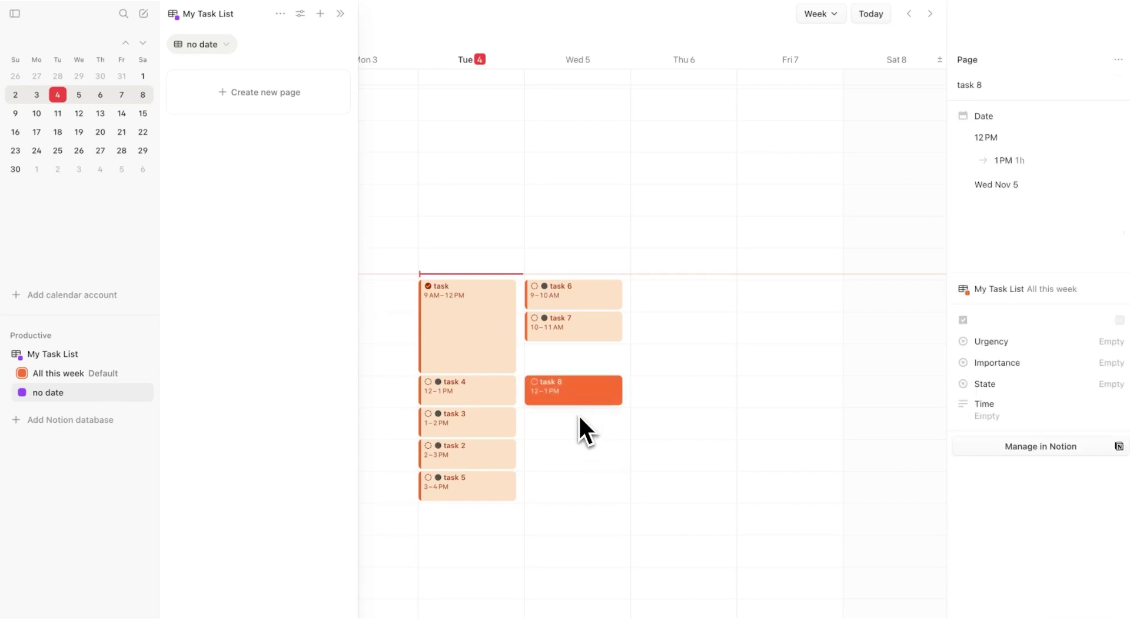
pyautogui.press('Escape')
pyautogui.press('Escape')
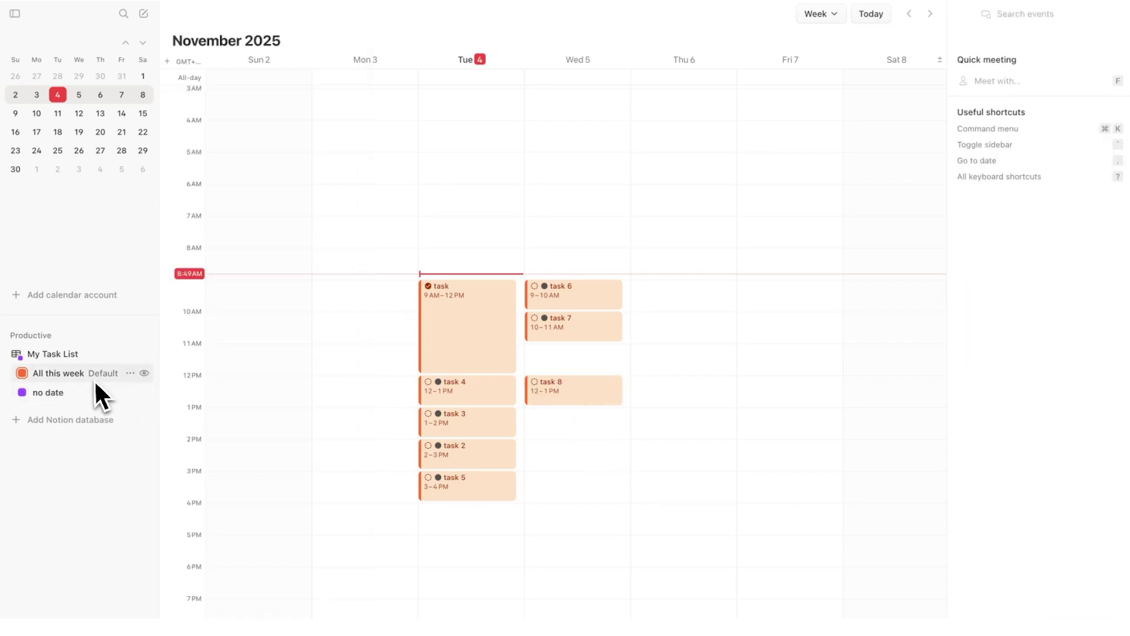
# Set the All this week calendar's colour to Gray.
pyautogui.click(130, 373)
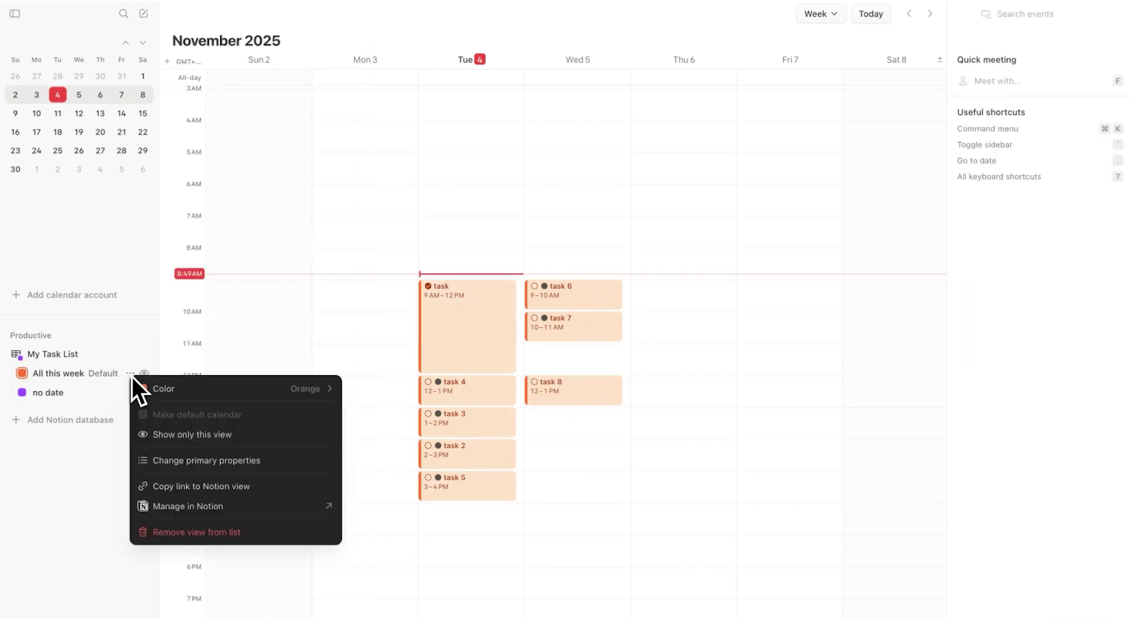
pyautogui.moveTo(168, 388)
pyautogui.click(374, 507)
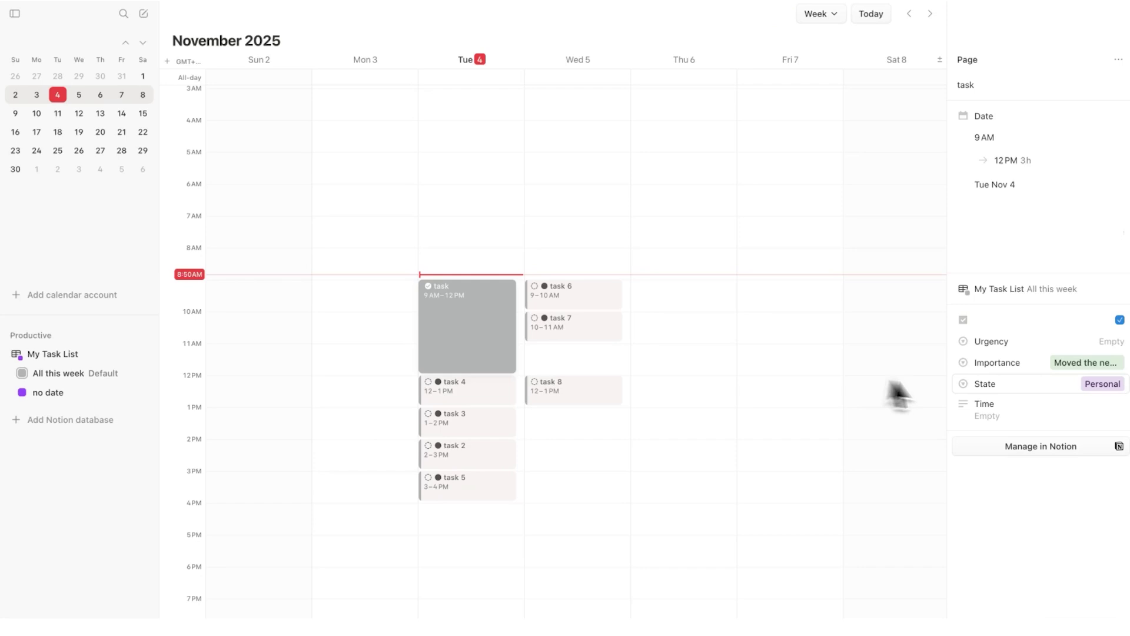
pyautogui.click(1012, 390)
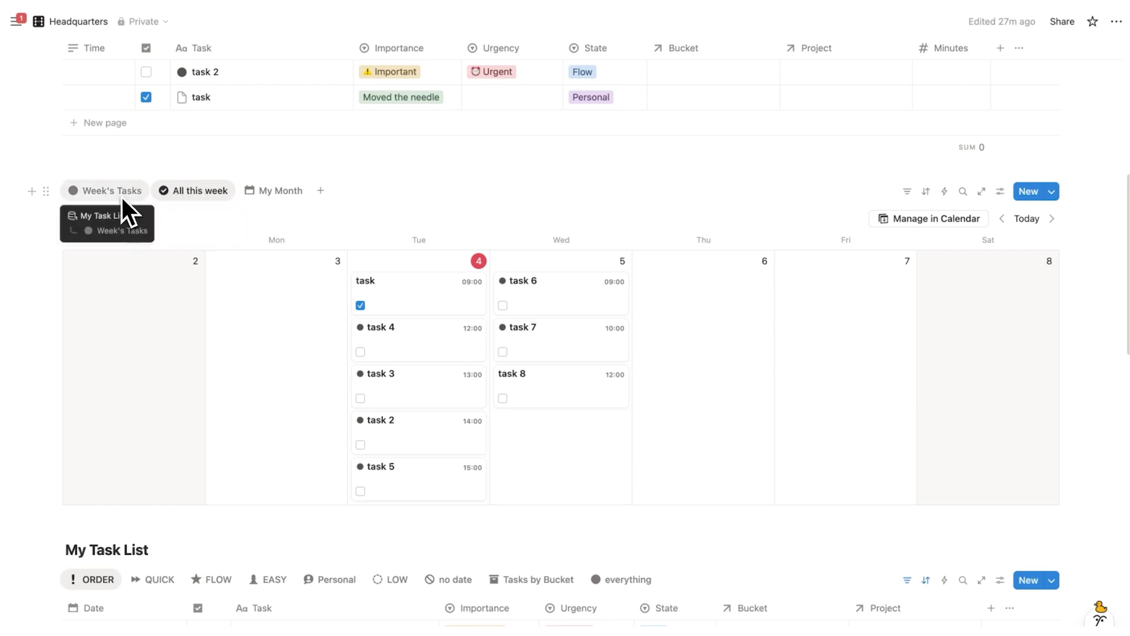
# Duplicate the All this week view and rename the copy 'Flow'.
pyautogui.click(210, 197)
pyautogui.click(209, 340)
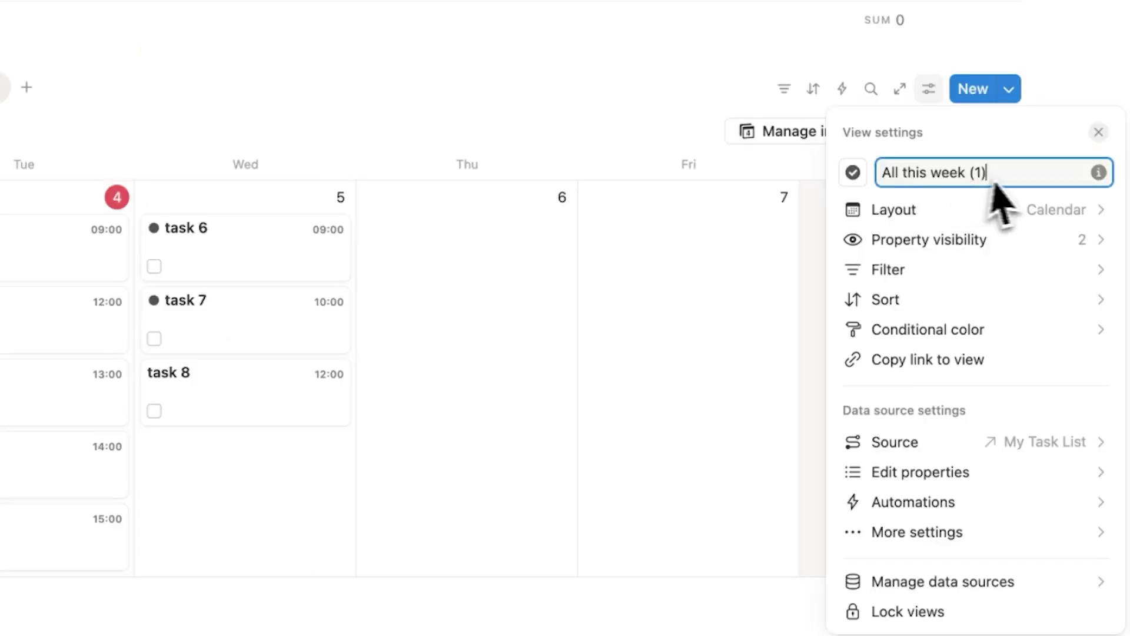
pyautogui.moveTo(994, 185); pyautogui.dragTo(825, 167)
pyautogui.write('Flow')
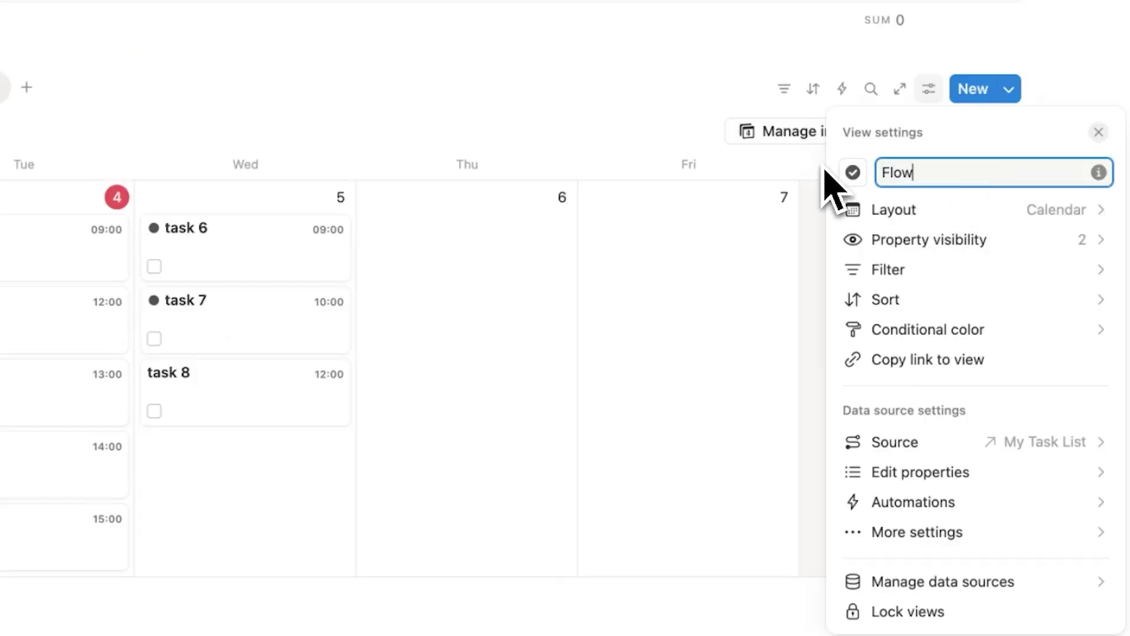
pyautogui.click(824, 170)
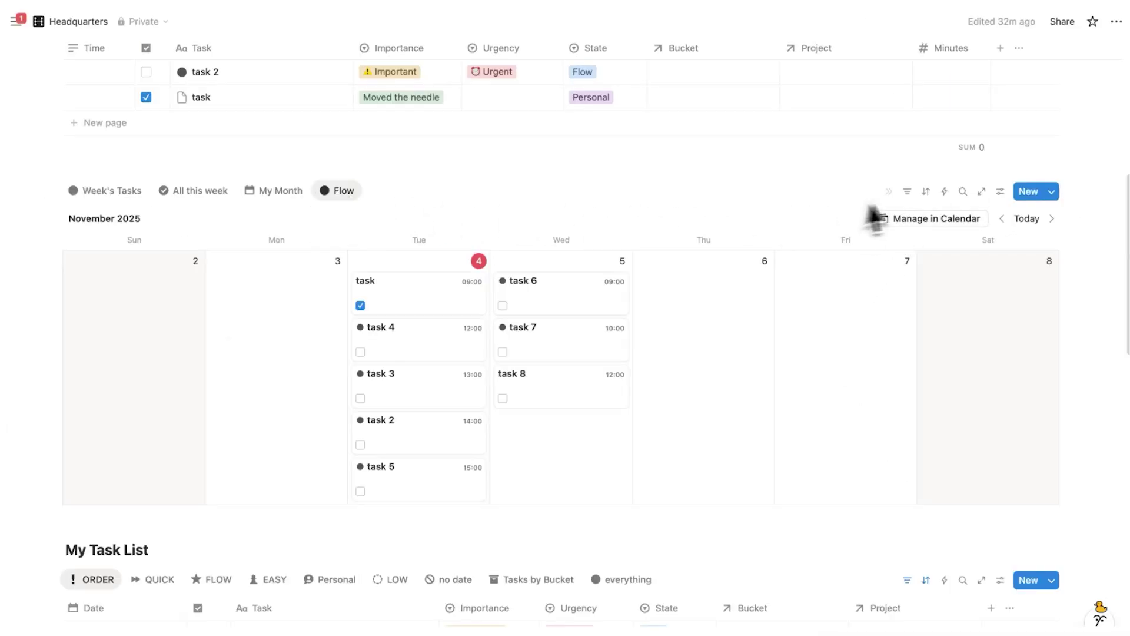
# Filter the Flow view to State: Flow and manage it in Calendar.
pyautogui.click(908, 192)
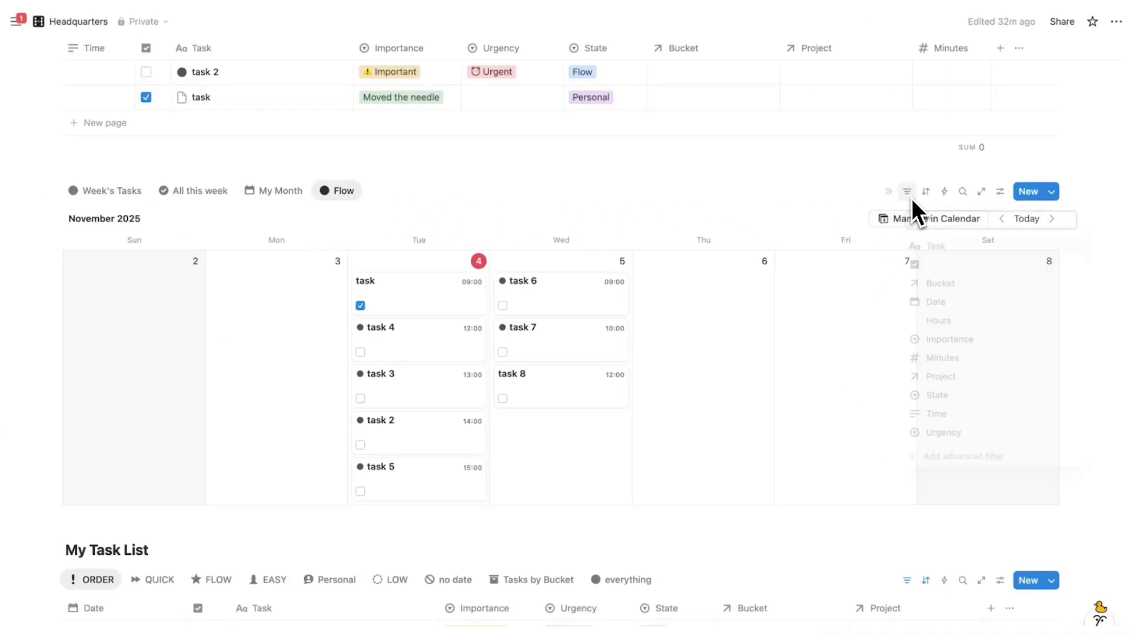
pyautogui.click(958, 402)
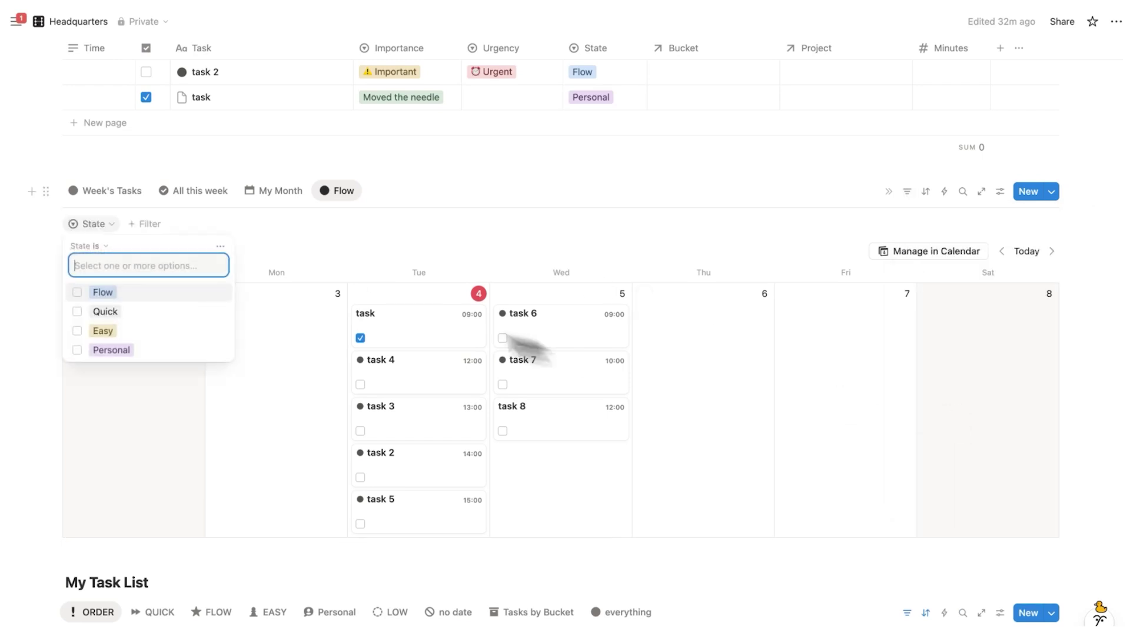
pyautogui.click(150, 293)
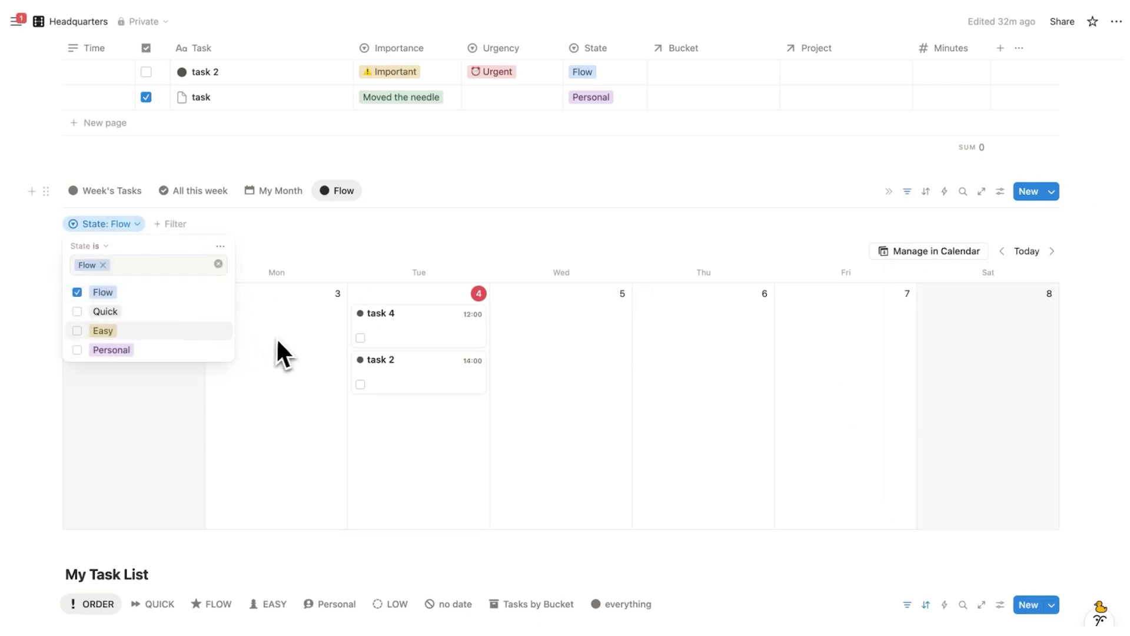
pyautogui.click(310, 212)
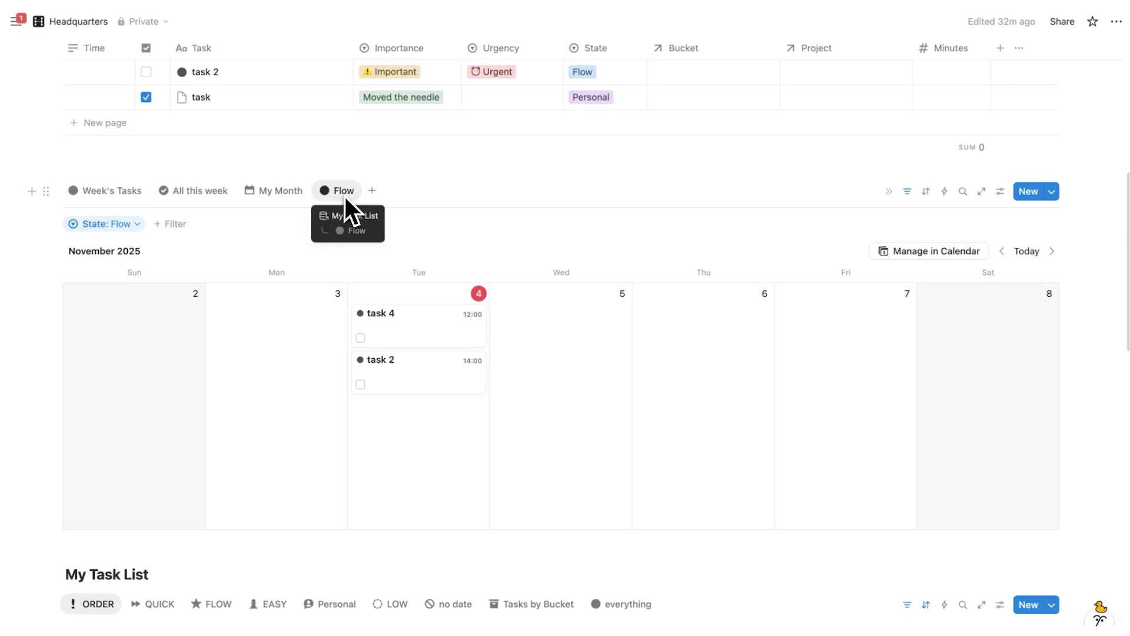
pyautogui.click(922, 251)
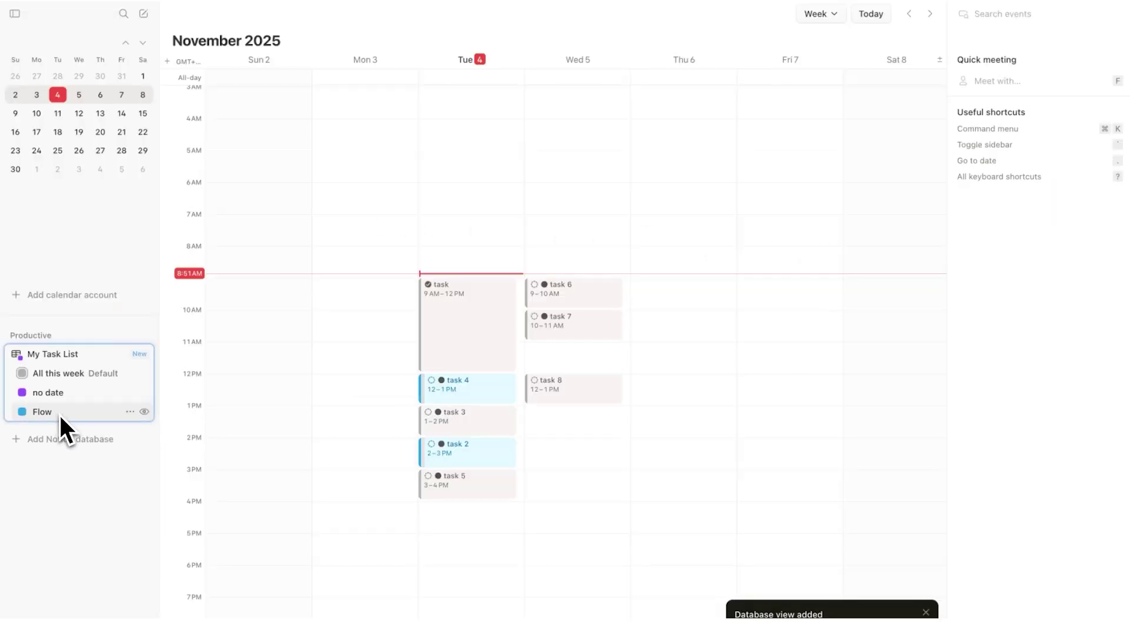
# Drag the Flow calendar above All this week in the My Task List group.
pyautogui.moveTo(47, 413); pyautogui.dragTo(48, 373)
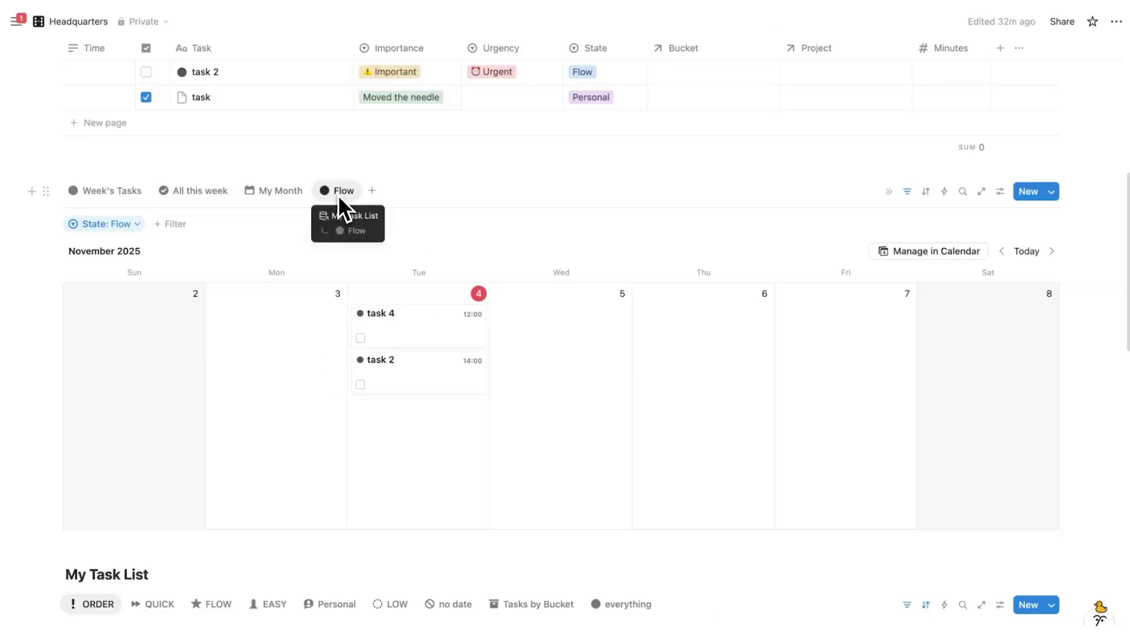
pyautogui.click(339, 192)
# Duplicate the Flow view and rename the copy 'Easy'.
pyautogui.click(373, 340)
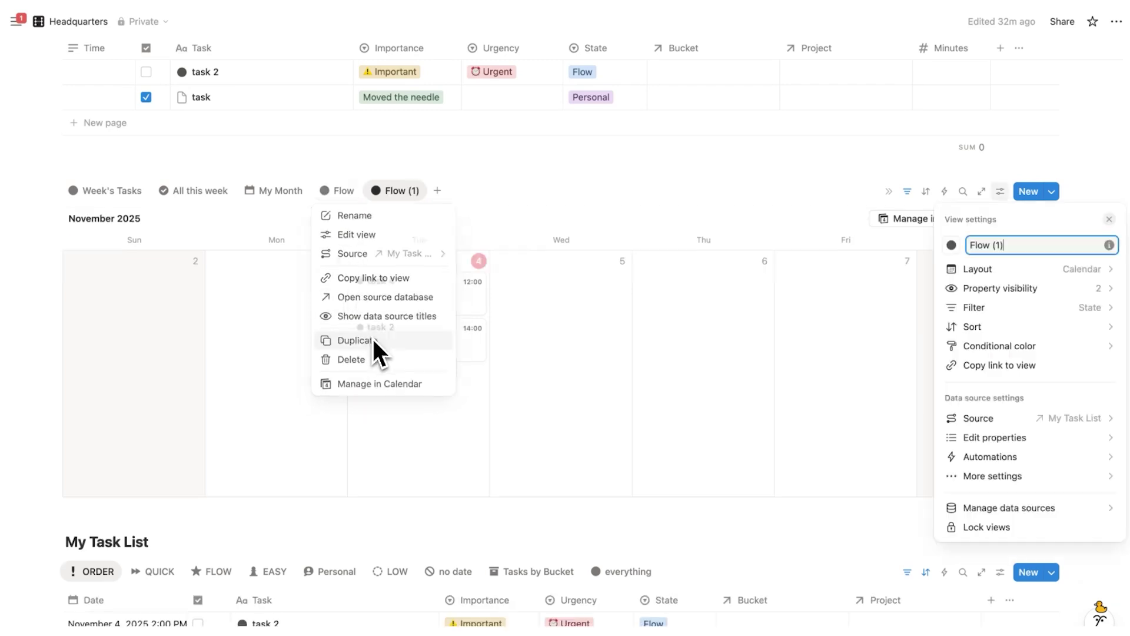
pyautogui.tripleClick(996, 246)
pyautogui.write('Easy')
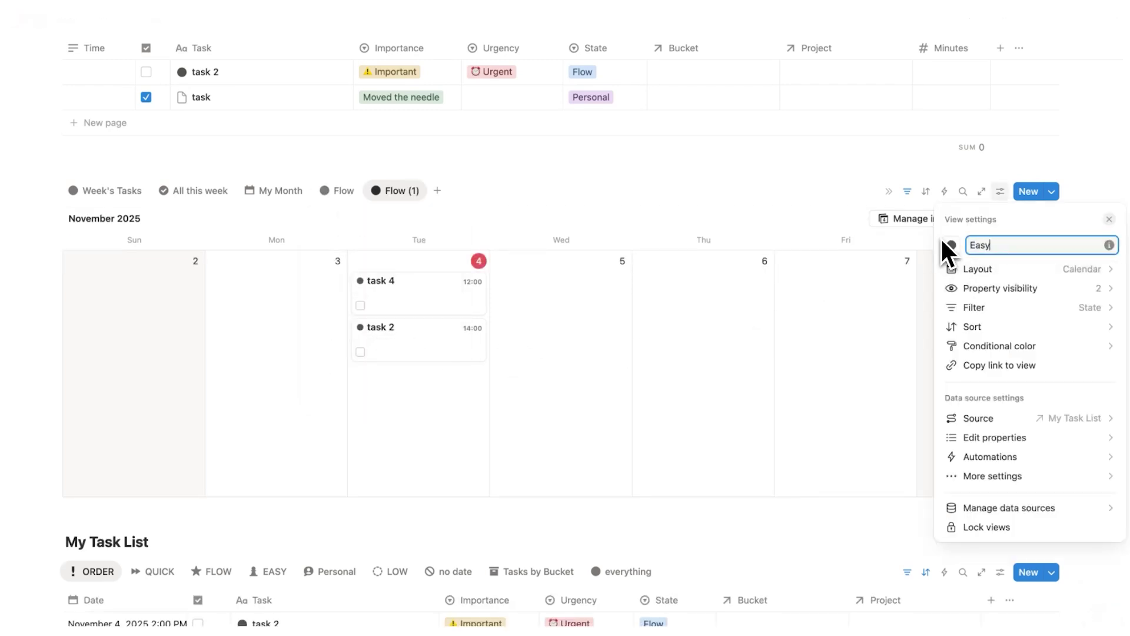
pyautogui.click(904, 210)
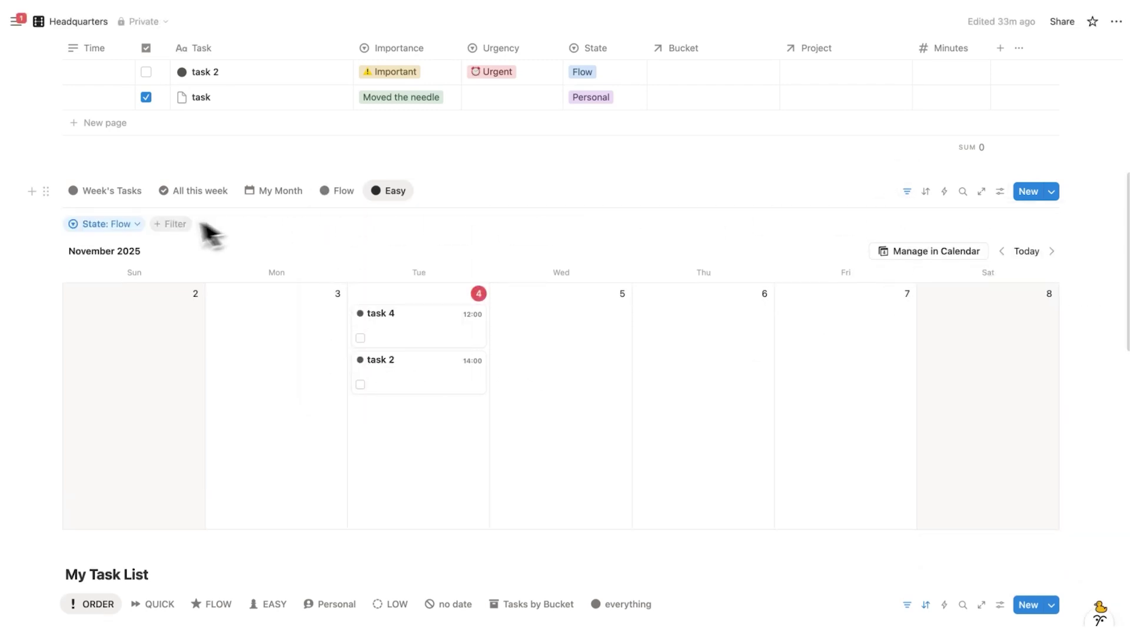
# Change the Easy view's State filter from Flow to Easy and Quick, then manage it in Calendar.
pyautogui.click(138, 224)
pyautogui.click(123, 291)
pyautogui.click(112, 333)
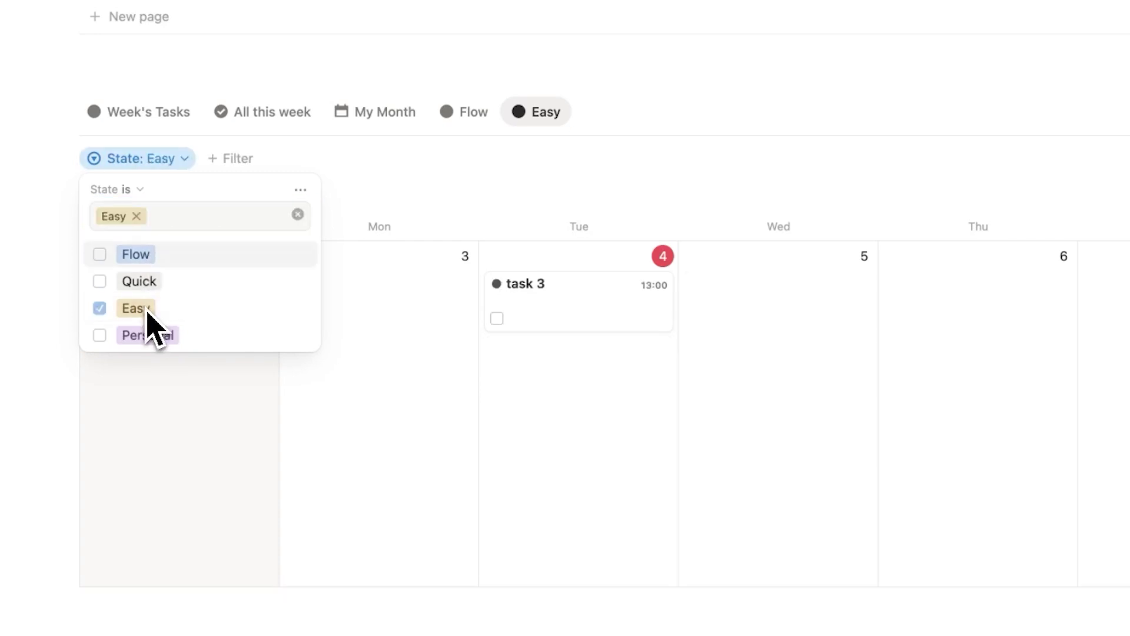
pyautogui.click(173, 289)
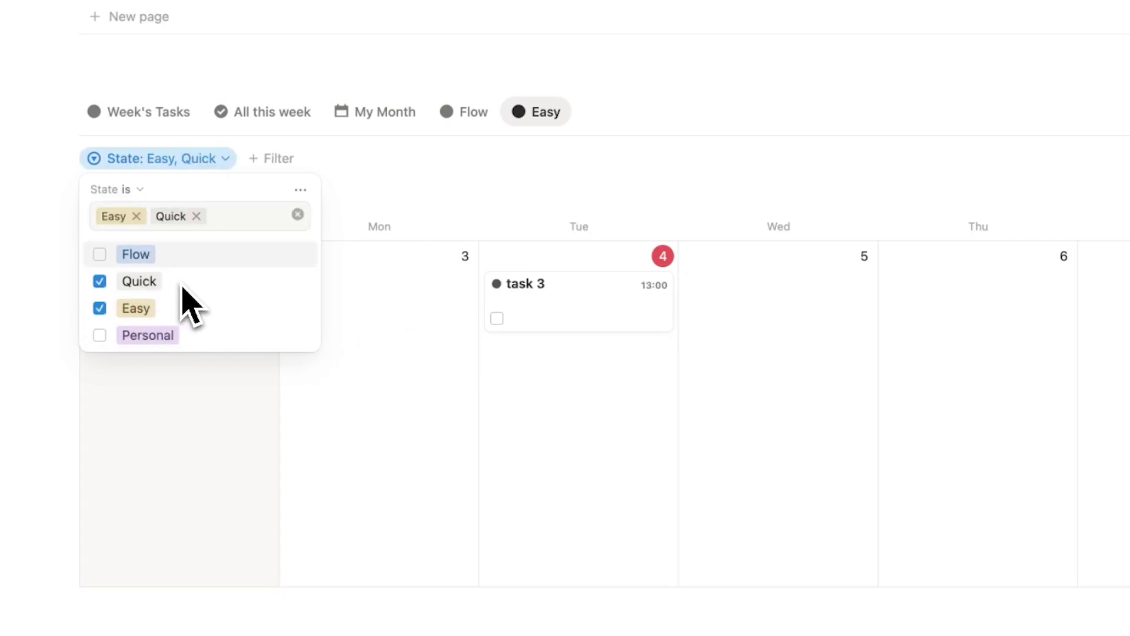
pyautogui.click(371, 351)
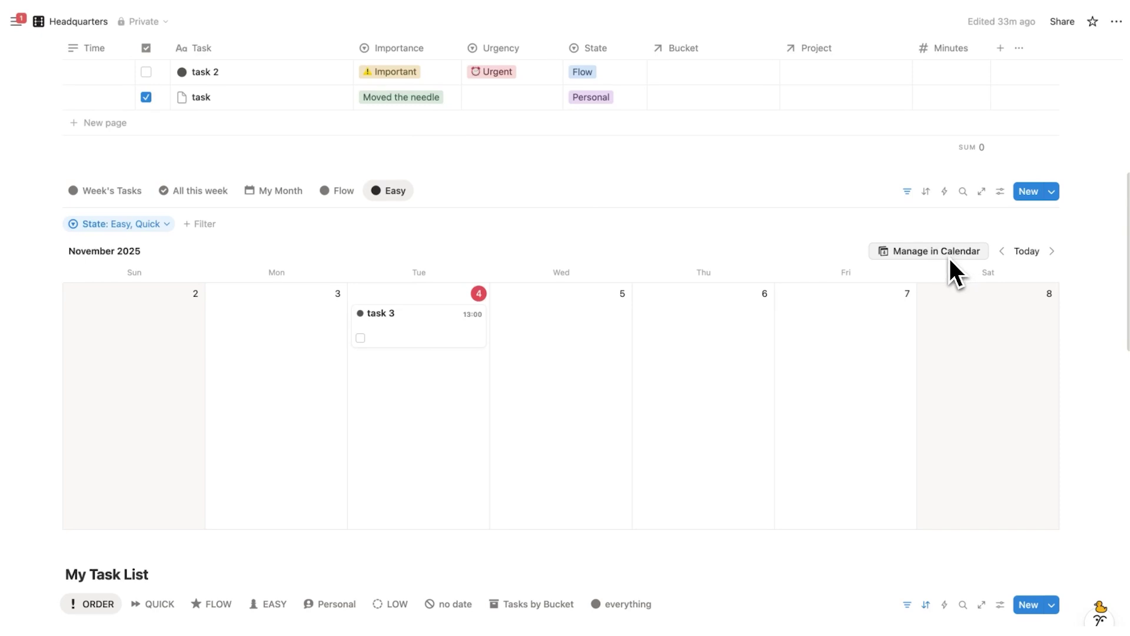
pyautogui.click(949, 253)
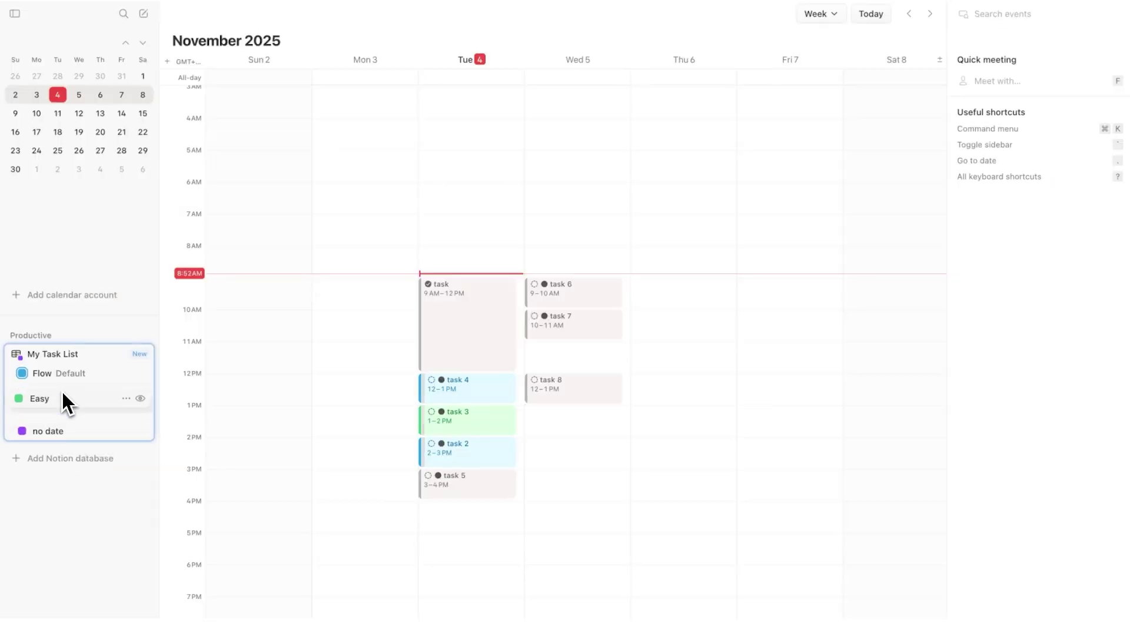
# Set the Easy calendar's colour to Yellow.
pyautogui.click(130, 393)
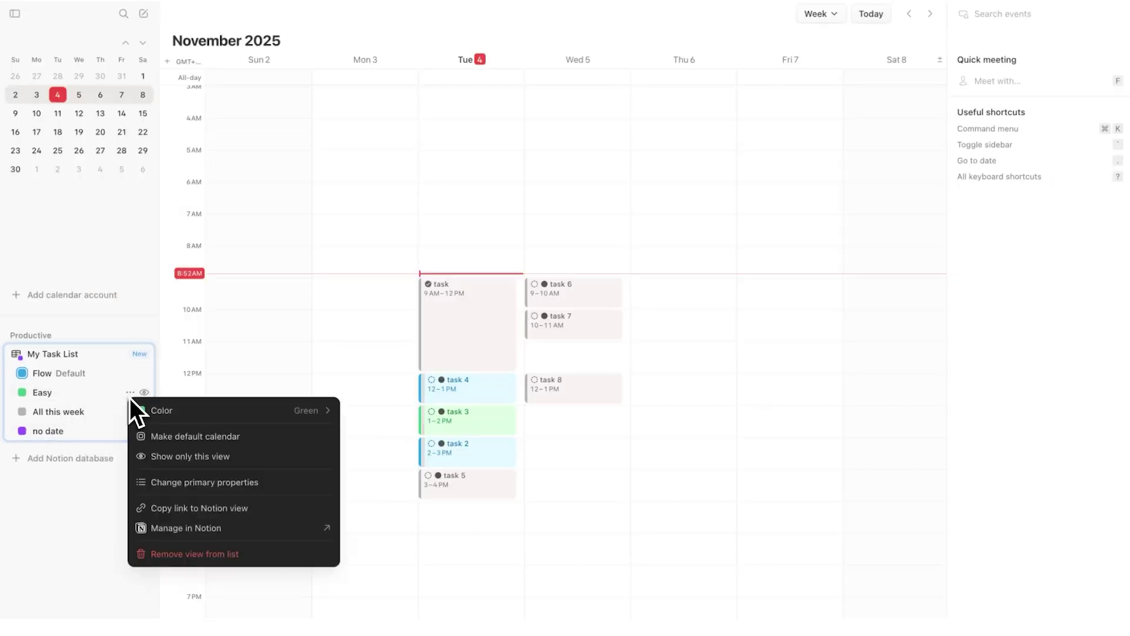
pyautogui.moveTo(157, 408)
pyautogui.click(366, 450)
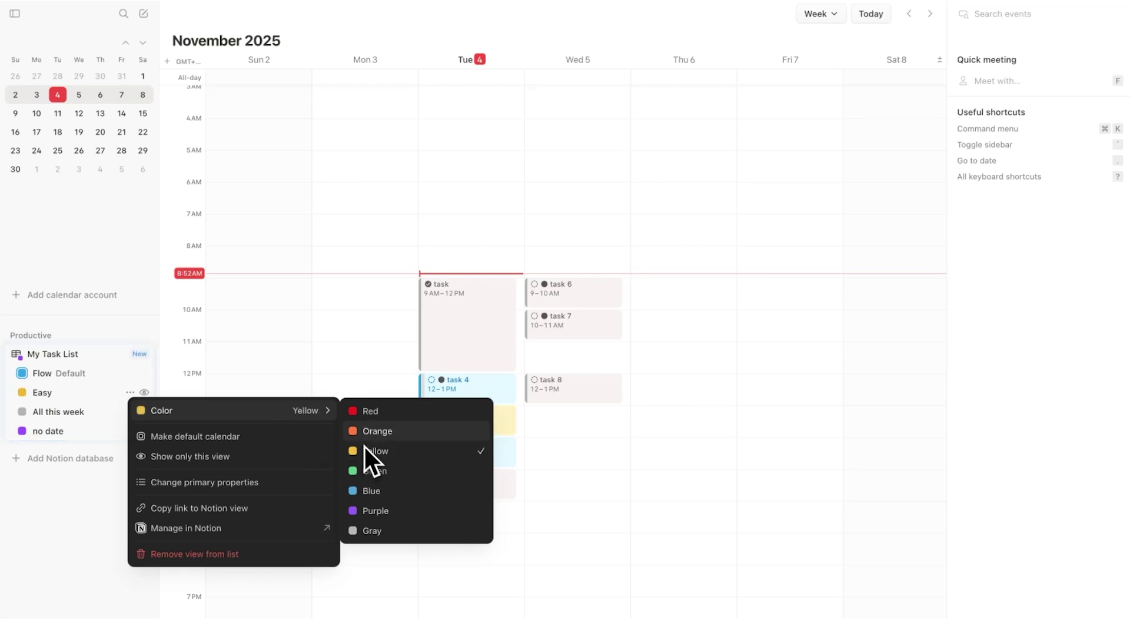
pyautogui.press('super+Tab')
pyautogui.click(394, 192)
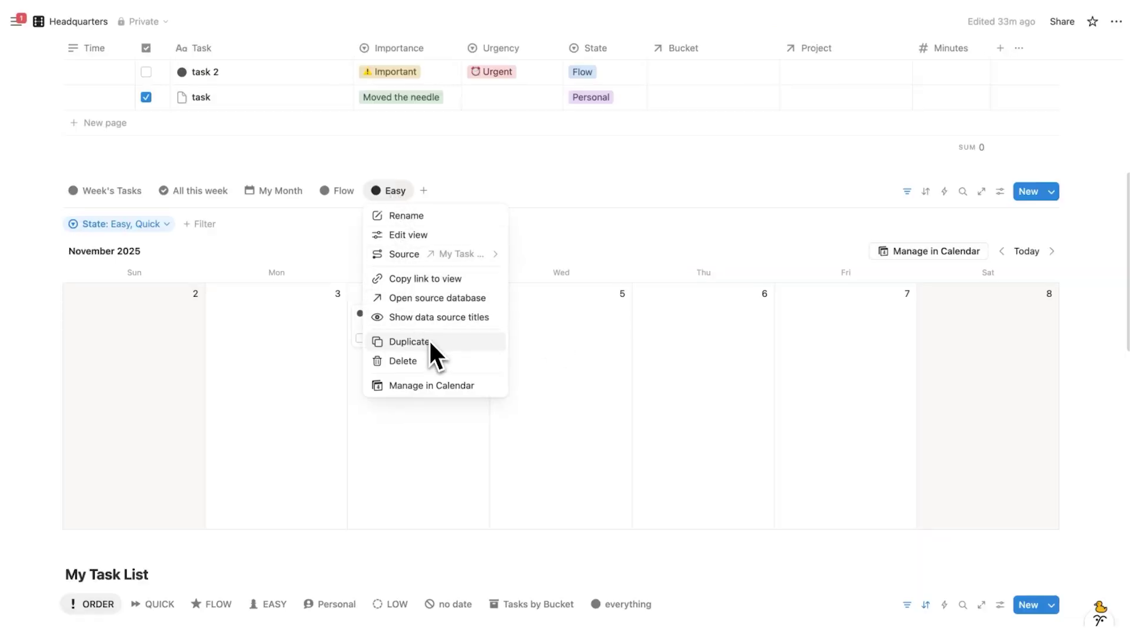
# Duplicate the Easy view and rename the copy 'Personal'.
pyautogui.click(410, 342)
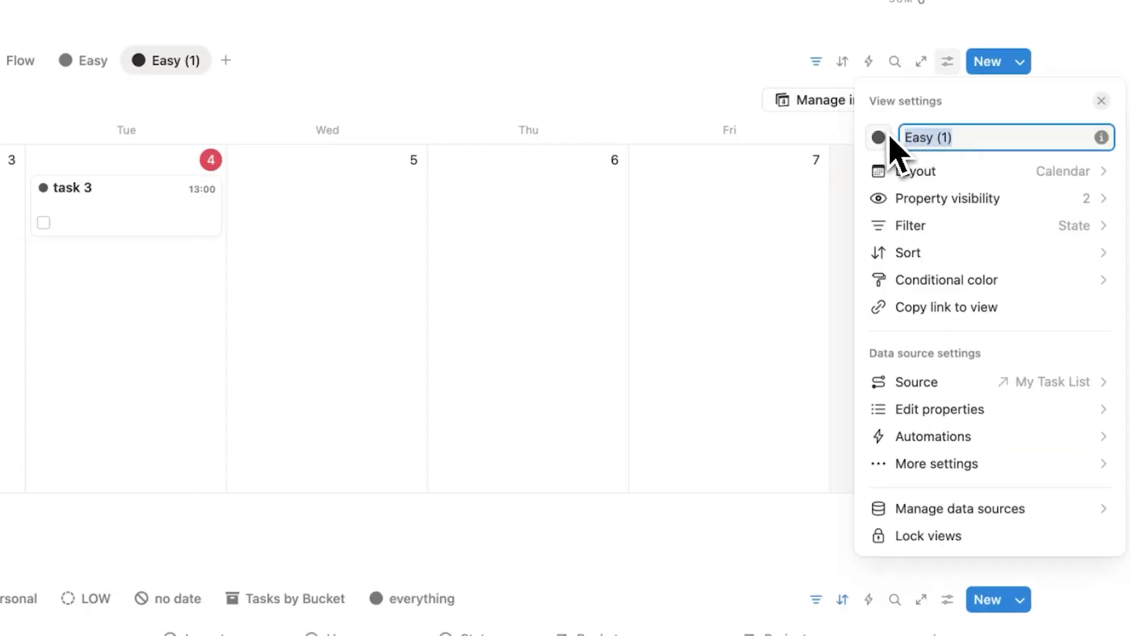
pyautogui.write('Personal')
pyautogui.press('Return')
# Change the Personal view's State filter from Quick and Easy to Personal, then manage it in Calendar.
pyautogui.click(160, 226)
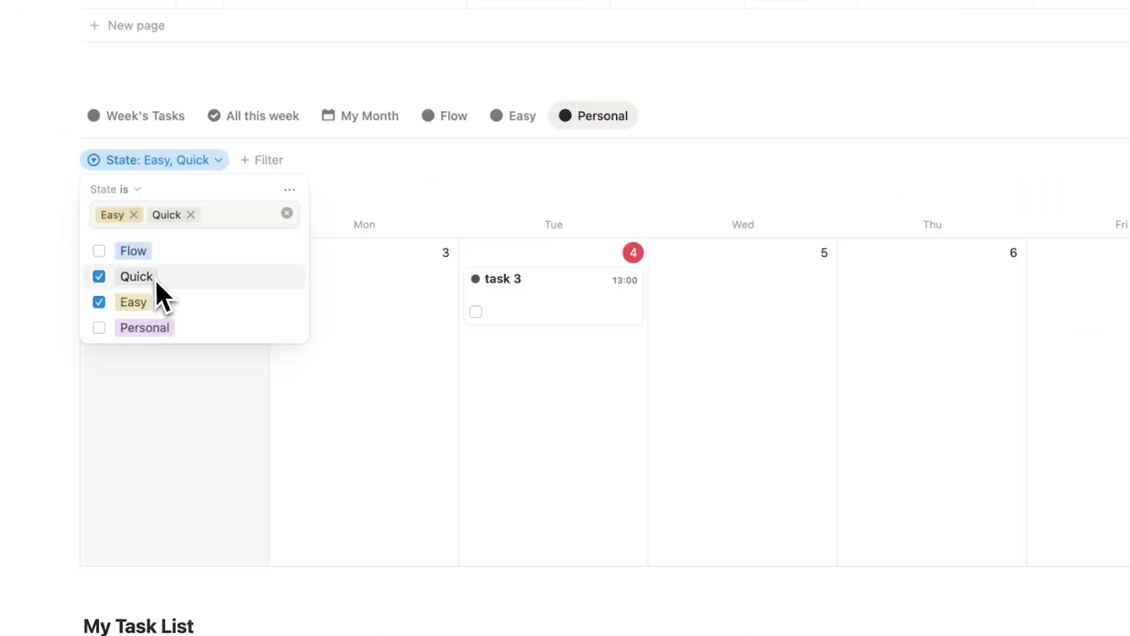
pyautogui.click(157, 278)
pyautogui.click(156, 302)
pyautogui.click(158, 328)
pyautogui.click(437, 349)
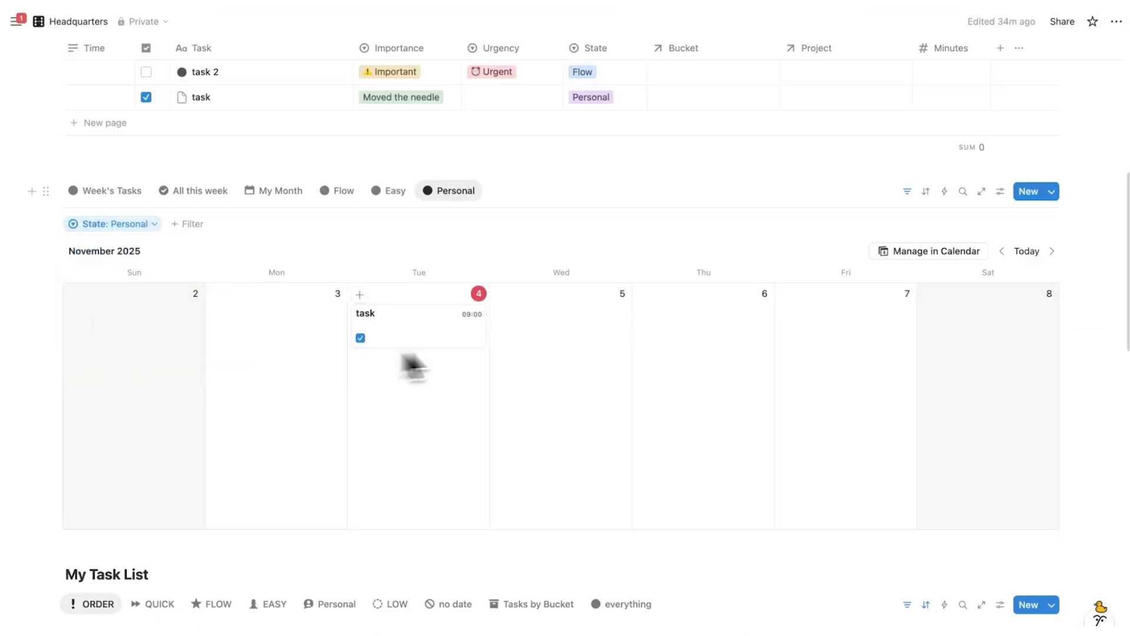
pyautogui.click(919, 253)
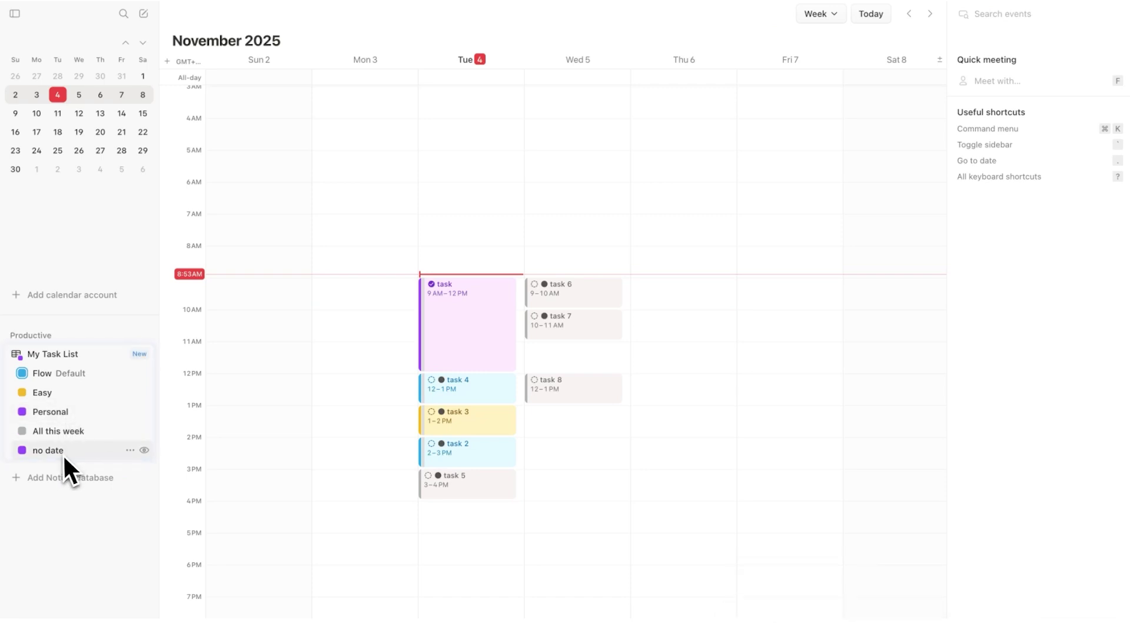
# Set the no date calendar's colour to Red in the sidebar.
pyautogui.click(130, 451)
pyautogui.moveTo(142, 462)
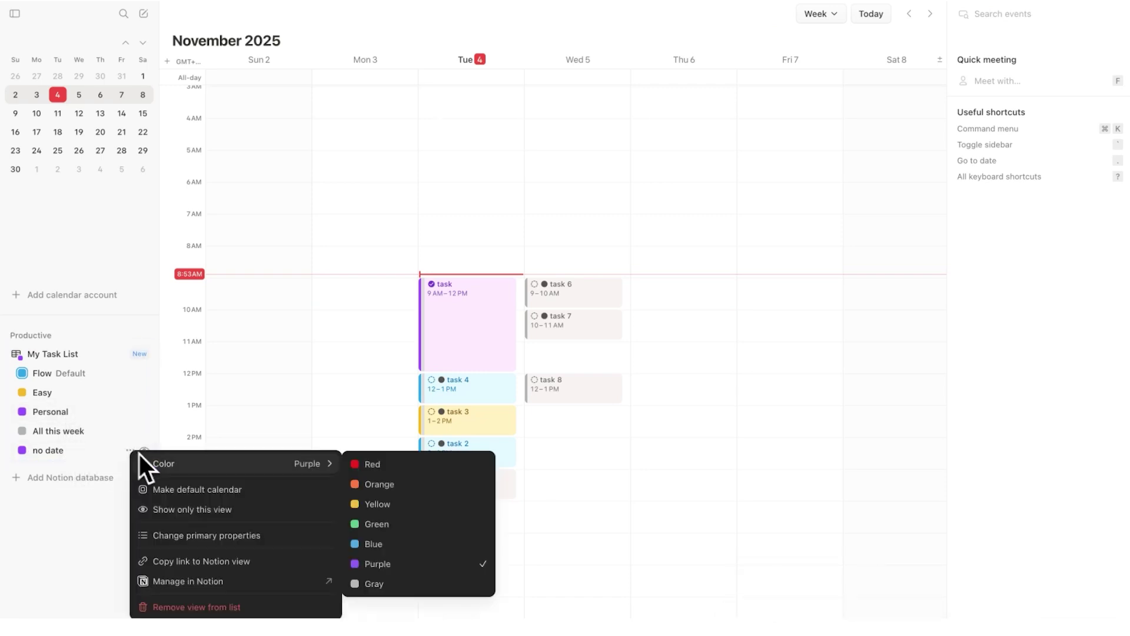
pyautogui.click(371, 465)
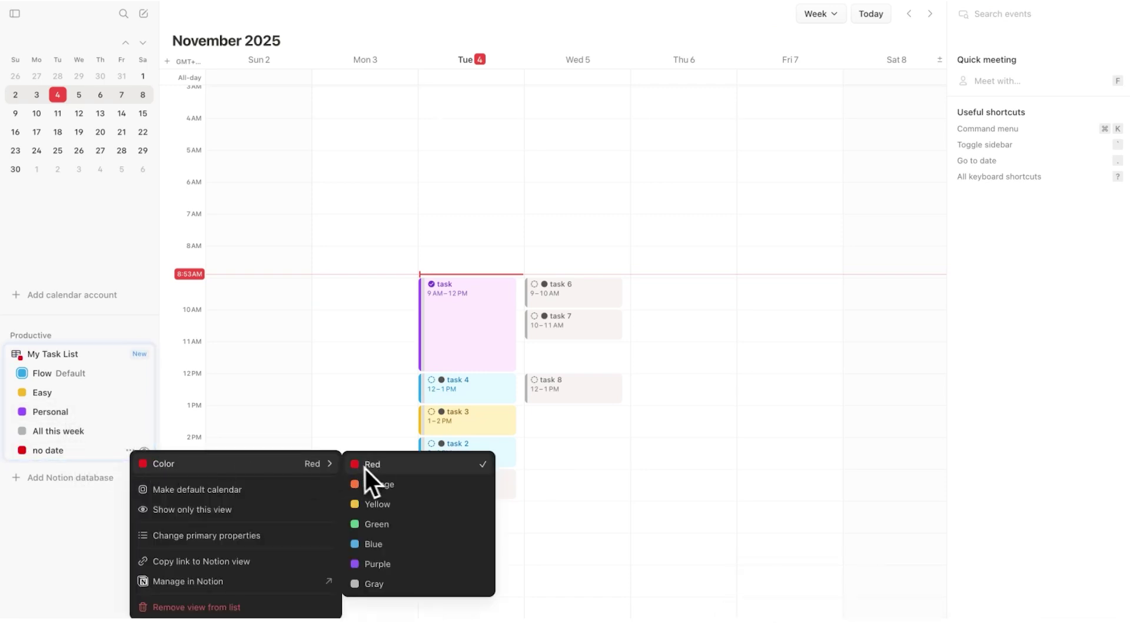
pyautogui.click(323, 408)
pyautogui.scroll(-1, 641, 249)
pyautogui.scroll(-1, 641, 248)
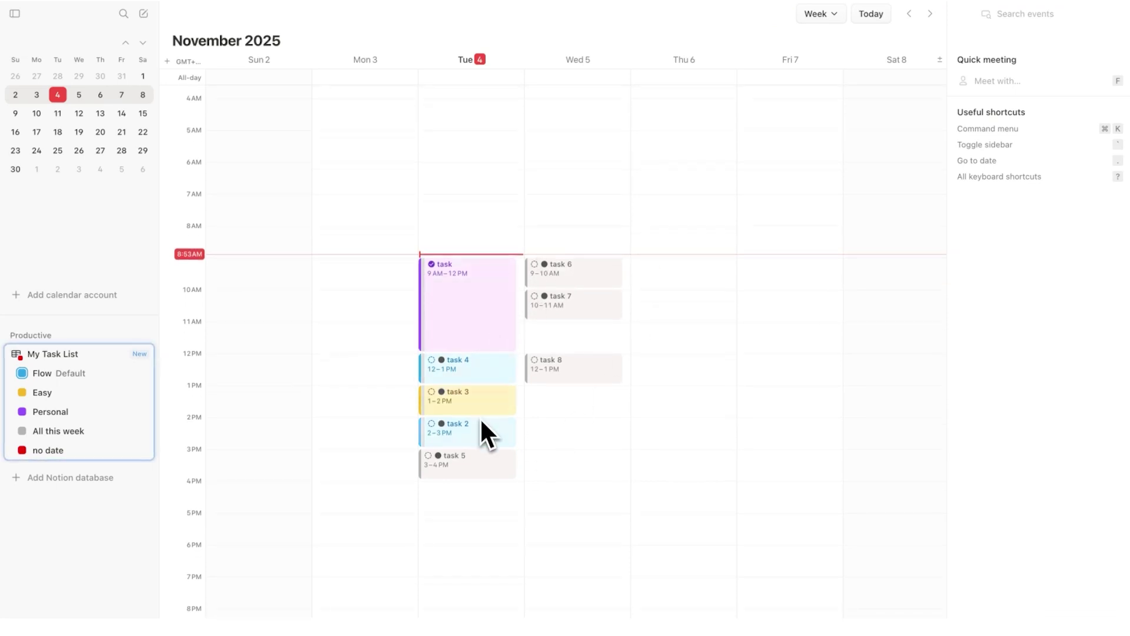
# Set task 6's State to Flow.
pyautogui.click(475, 456)
pyautogui.click(565, 312)
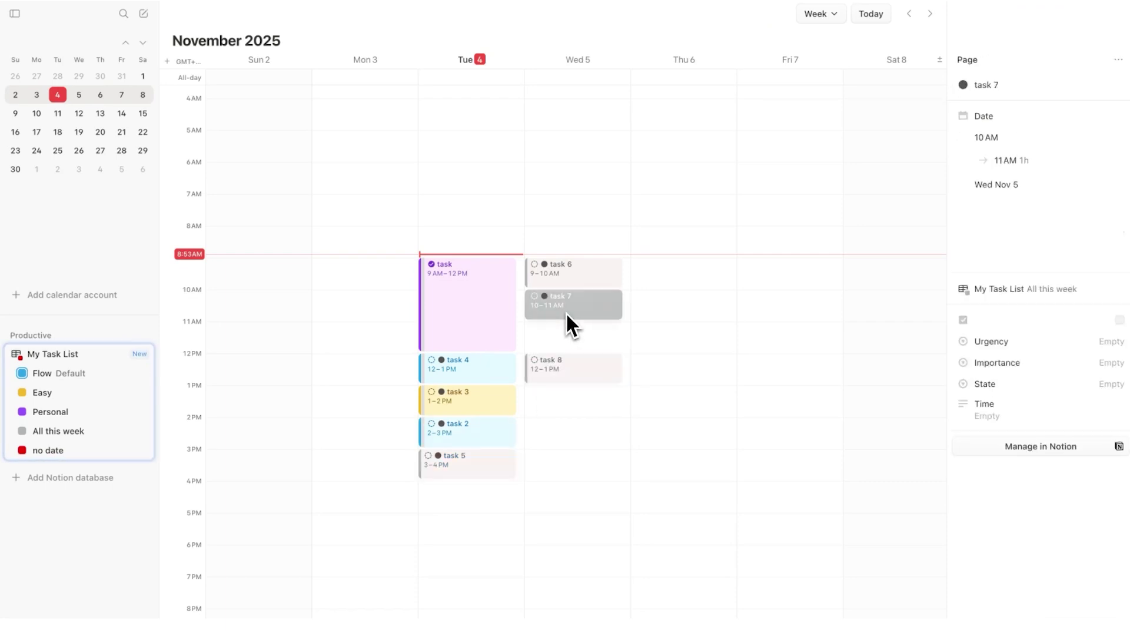
pyautogui.click(566, 281)
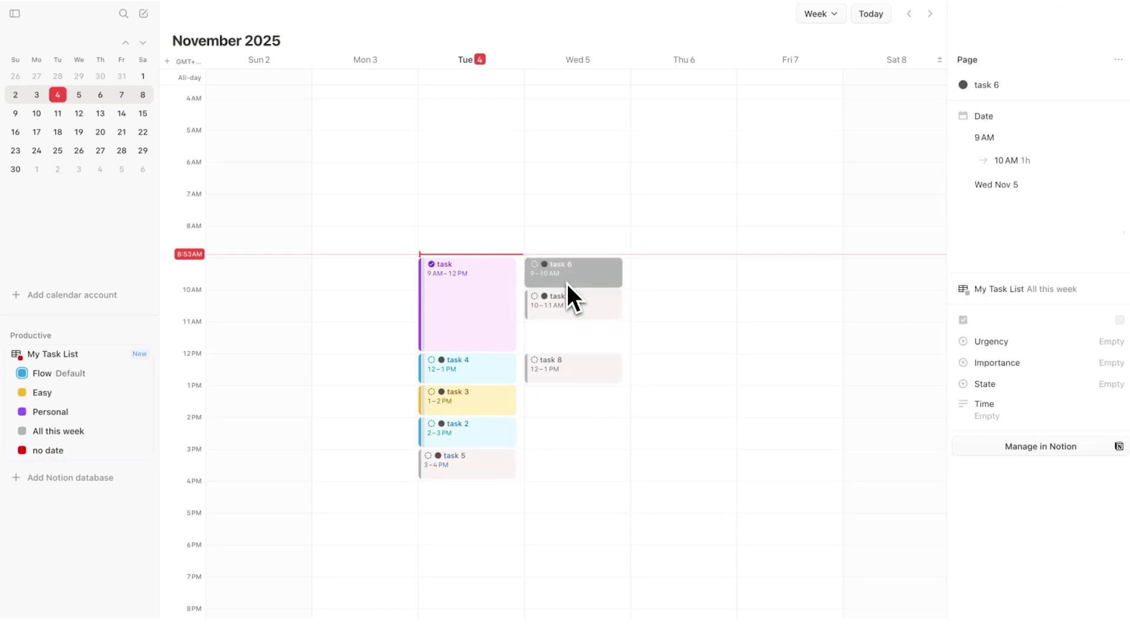
pyautogui.click(1042, 385)
pyautogui.click(848, 432)
pyautogui.press('Escape')
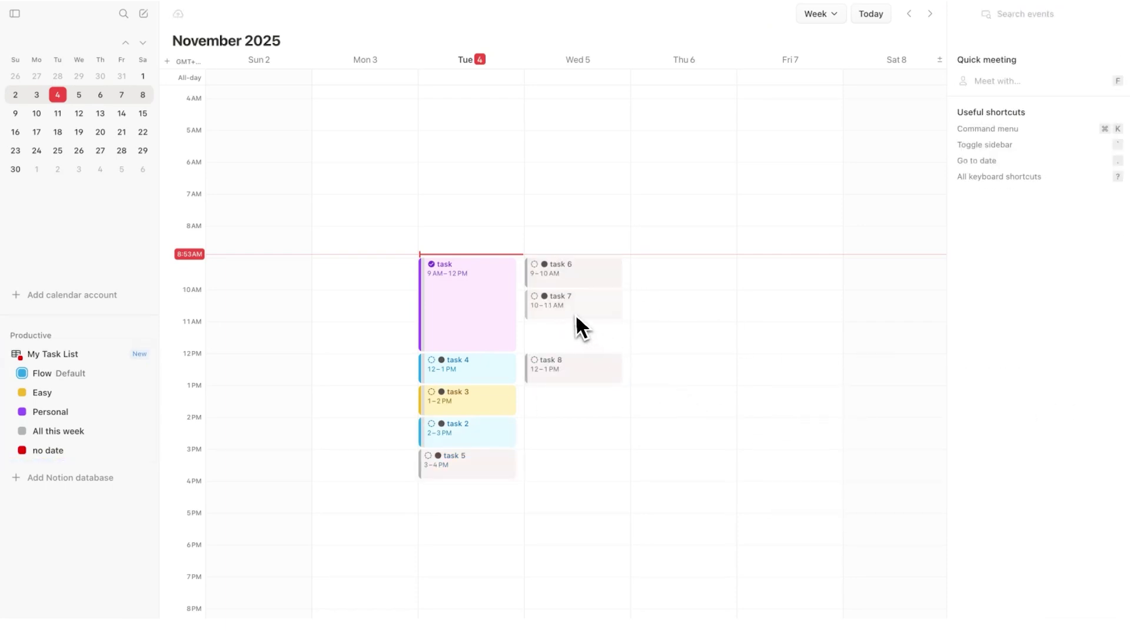
# Set task 7's State to Easy.
pyautogui.click(580, 311)
pyautogui.click(1029, 386)
pyautogui.click(818, 475)
pyautogui.press('Escape')
# Set task 8's State to Personal.
pyautogui.click(583, 368)
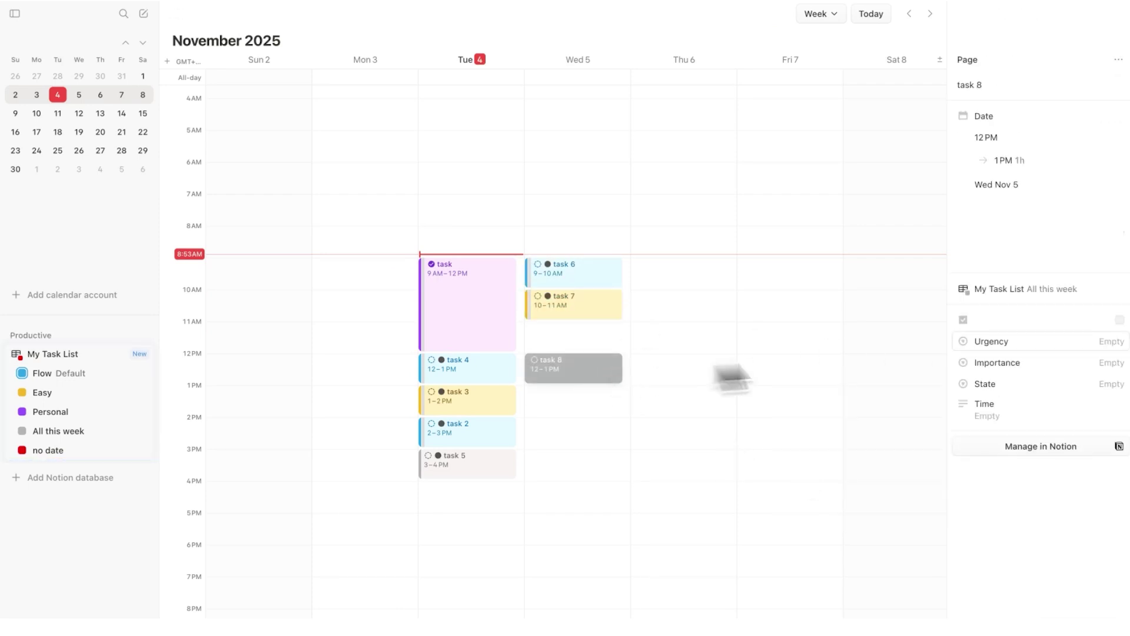
pyautogui.click(1030, 384)
pyautogui.click(802, 497)
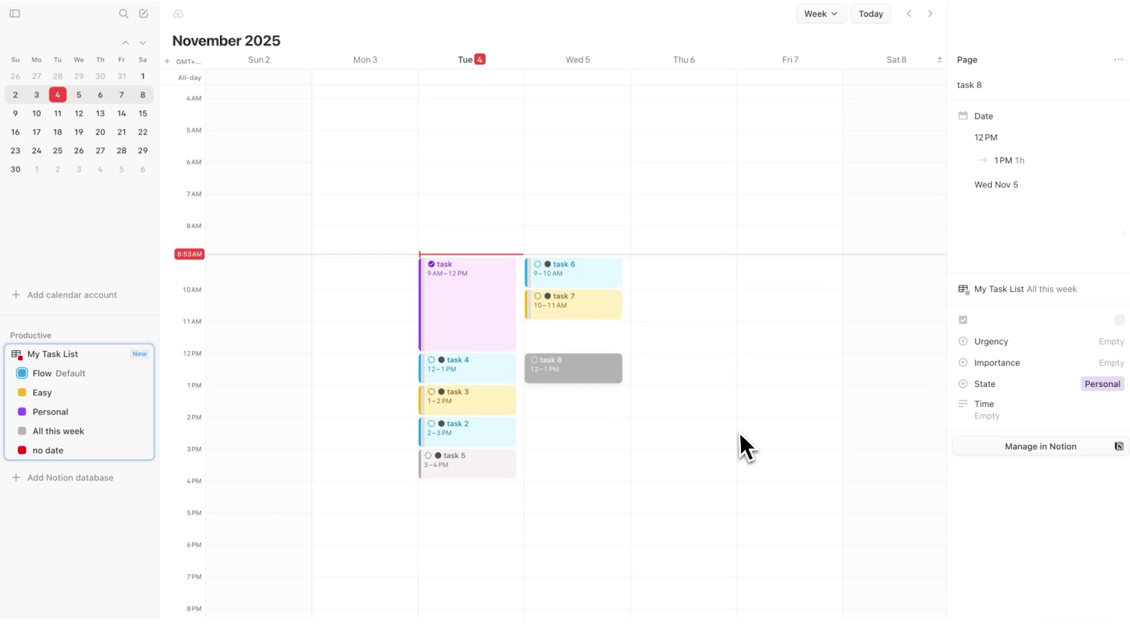
pyautogui.press('Escape')
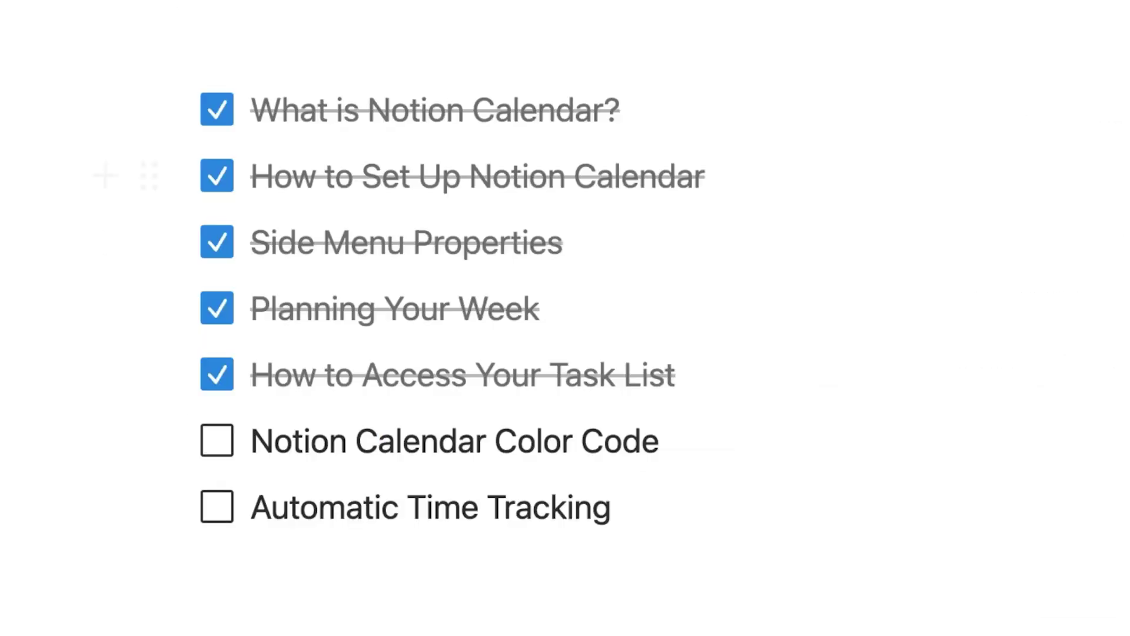
# Check off Notion Calendar Color Code, then review the task, task 6 and task 7 events.
pyautogui.click(216, 453)
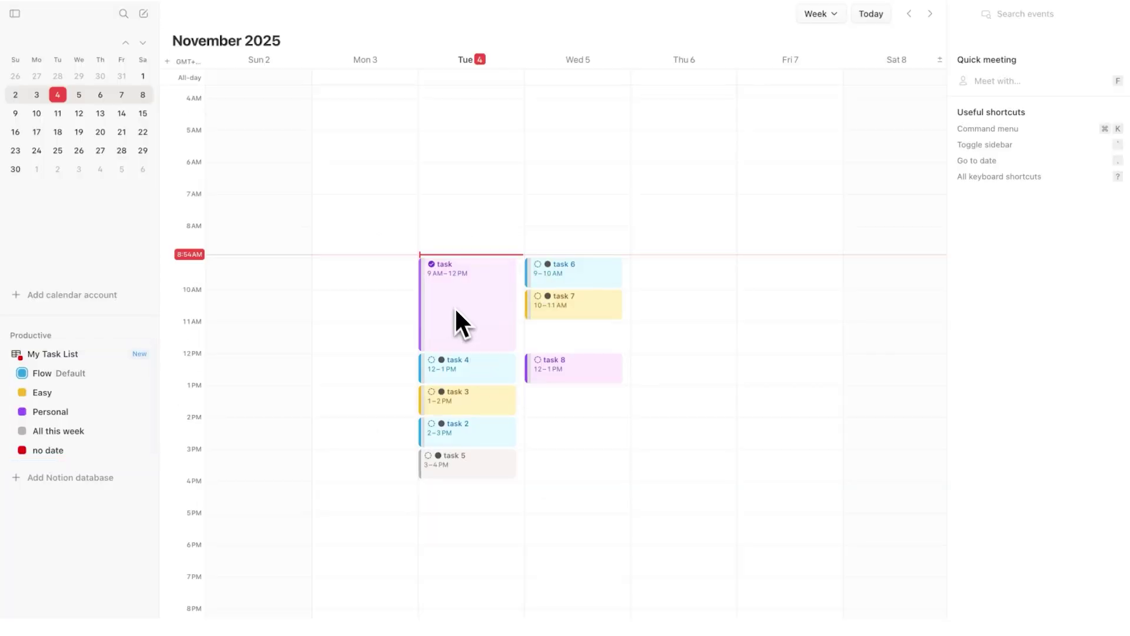
pyautogui.click(454, 306)
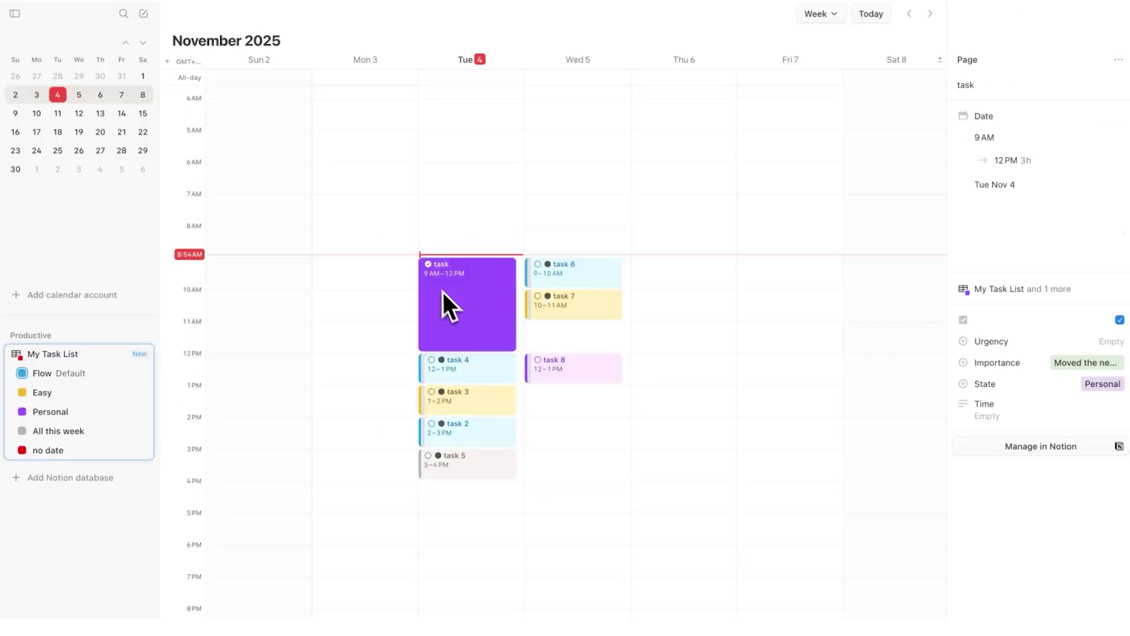
pyautogui.click(542, 276)
pyautogui.click(556, 315)
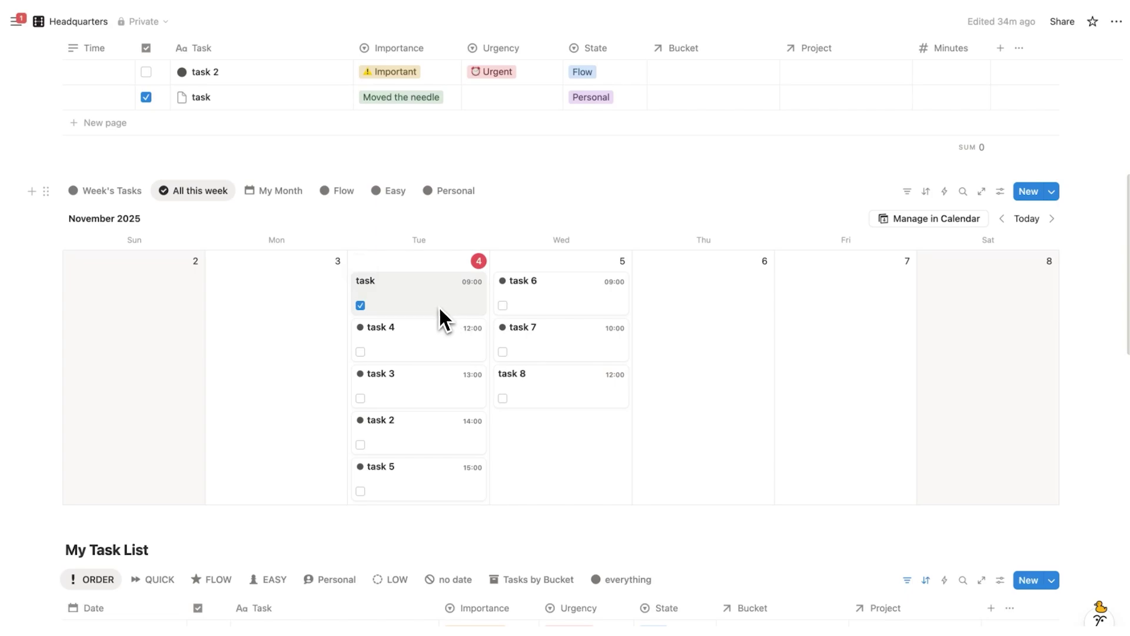
# Add a Cal formula property: dateBetween(dateEnd(Date), dateStart(Date), "minutes"), previewing 180.
pyautogui.click(438, 306)
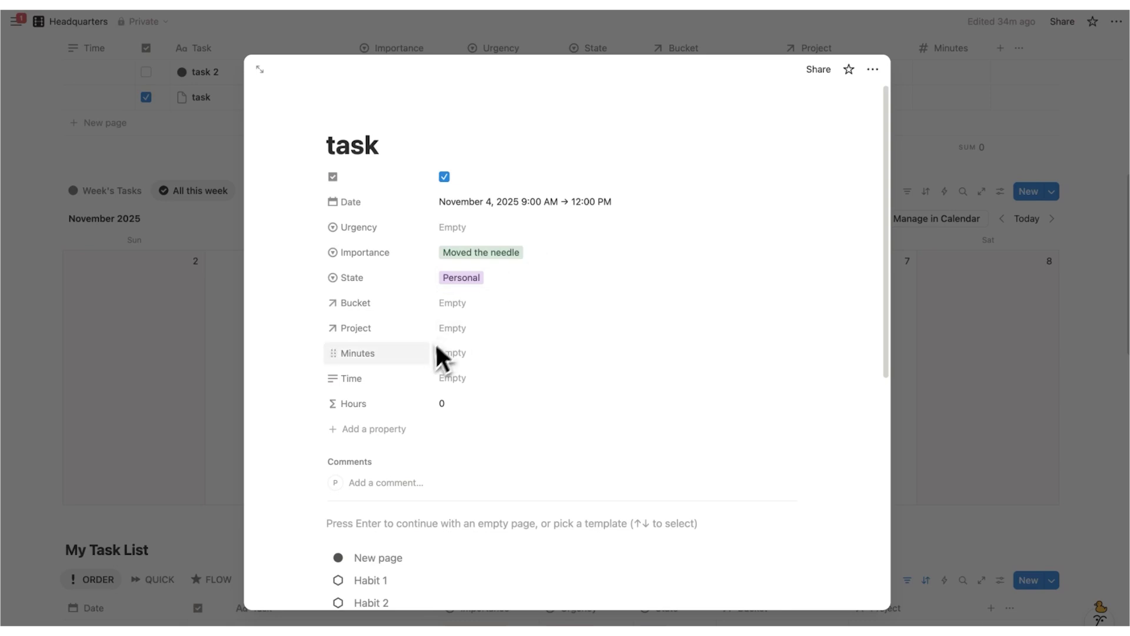
pyautogui.click(387, 430)
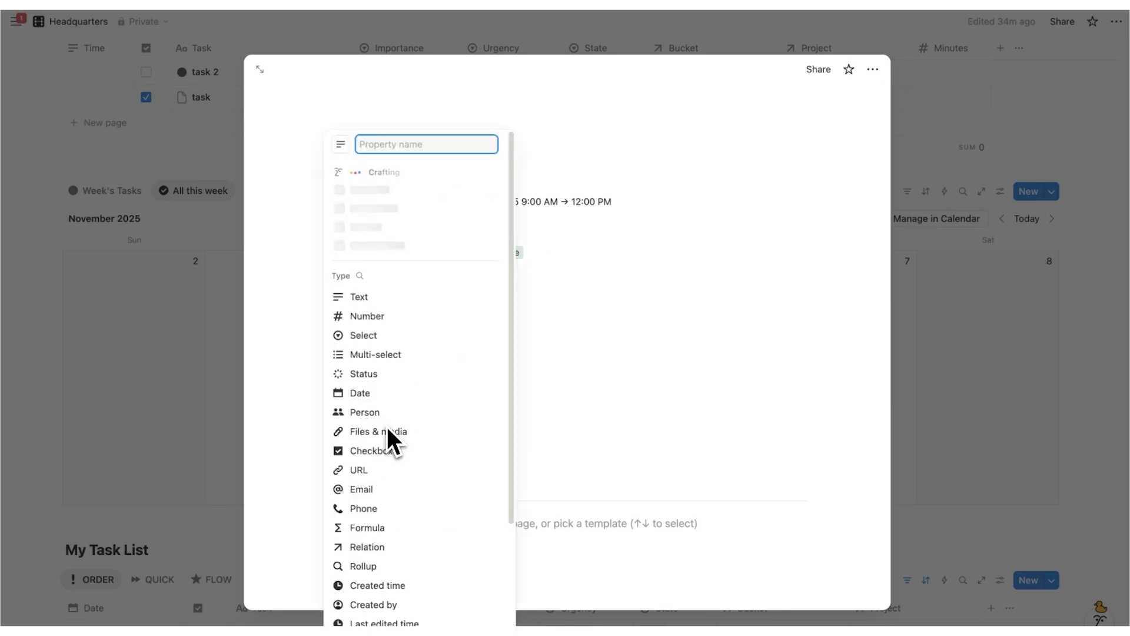
pyautogui.click(403, 421)
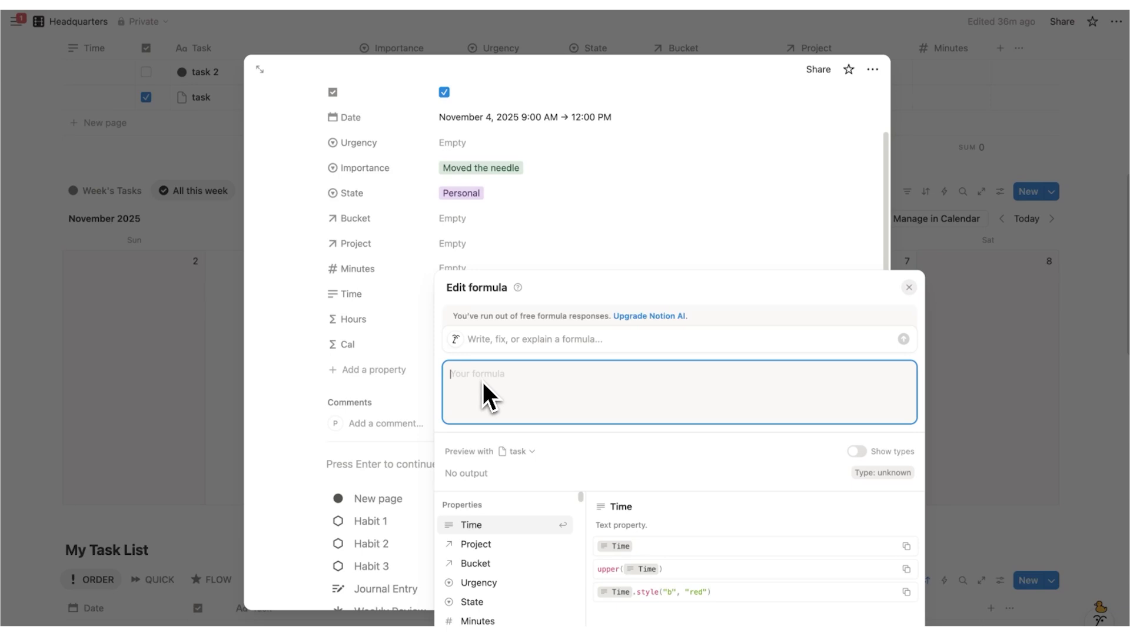
pyautogui.write('dateBetween(dateEnd(Date), dateStart(Date), "minutes")')
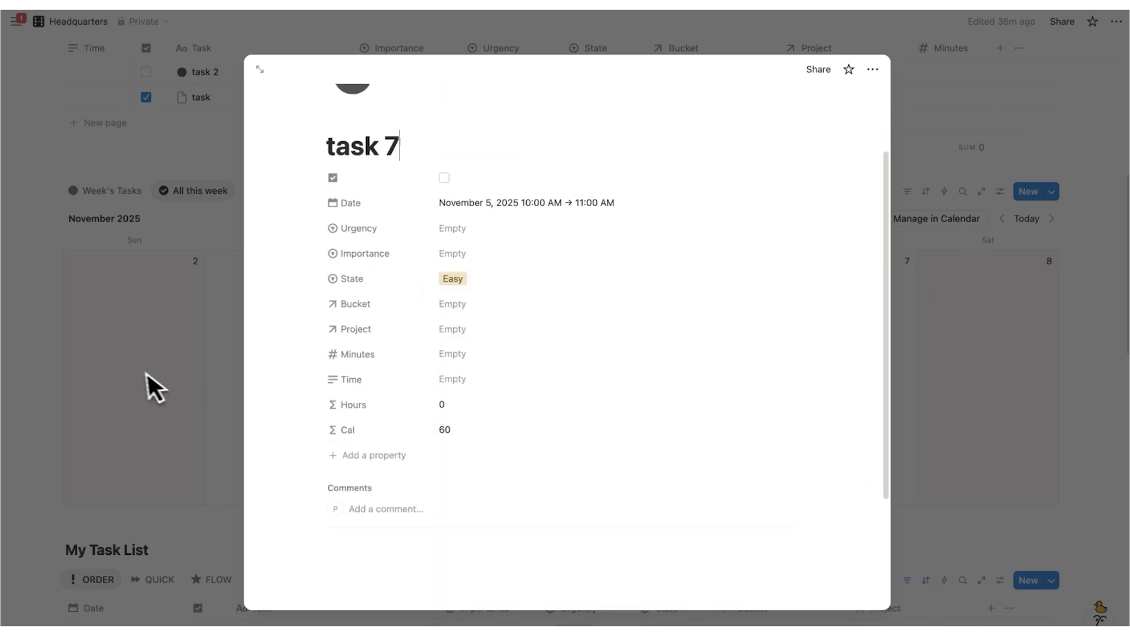
# Check Cal on task 3 and task 6 (60), then tick off tasks 2–8 as done.
pyautogui.click(150, 377)
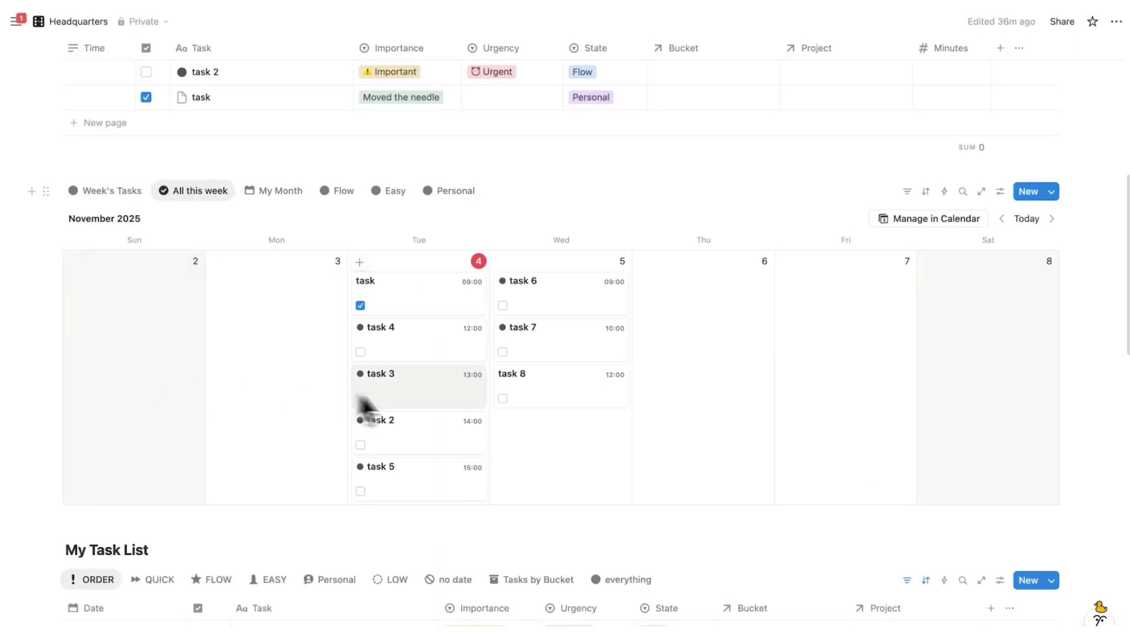
pyautogui.click(366, 401)
pyautogui.click(228, 424)
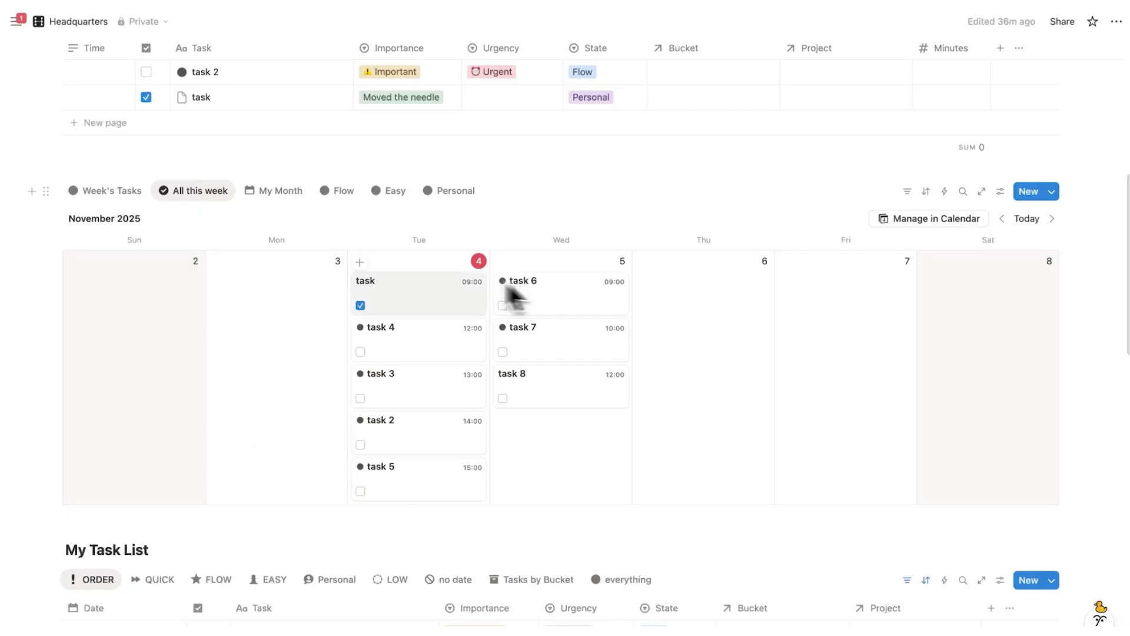
pyautogui.click(569, 306)
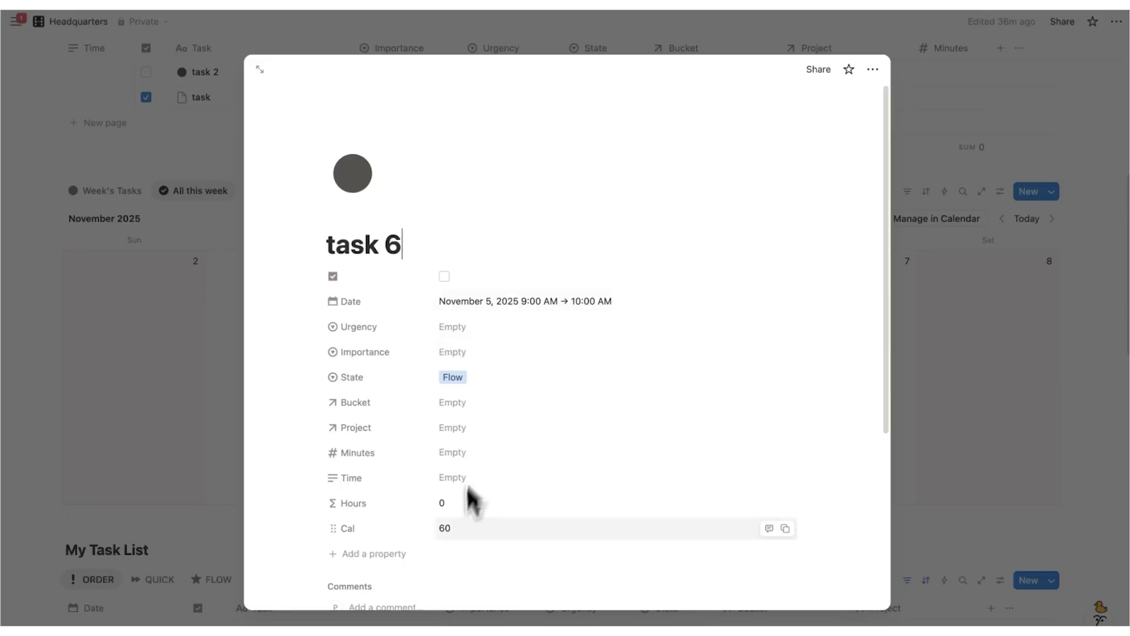
pyautogui.click(170, 377)
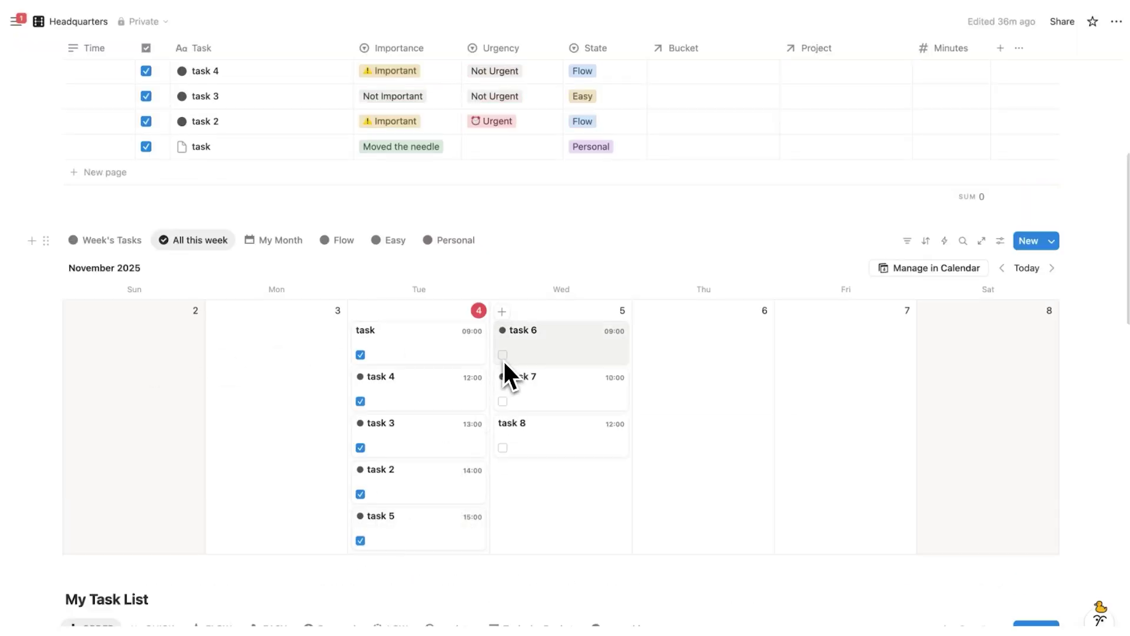
pyautogui.click(503, 354)
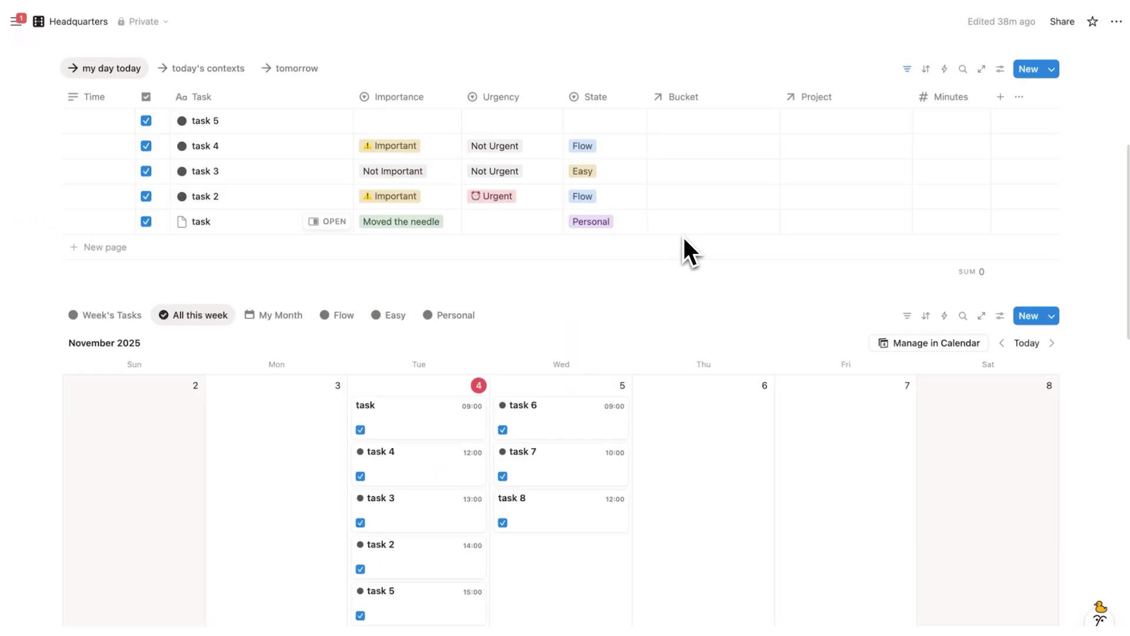
pyautogui.scroll(-15, 686, 238)
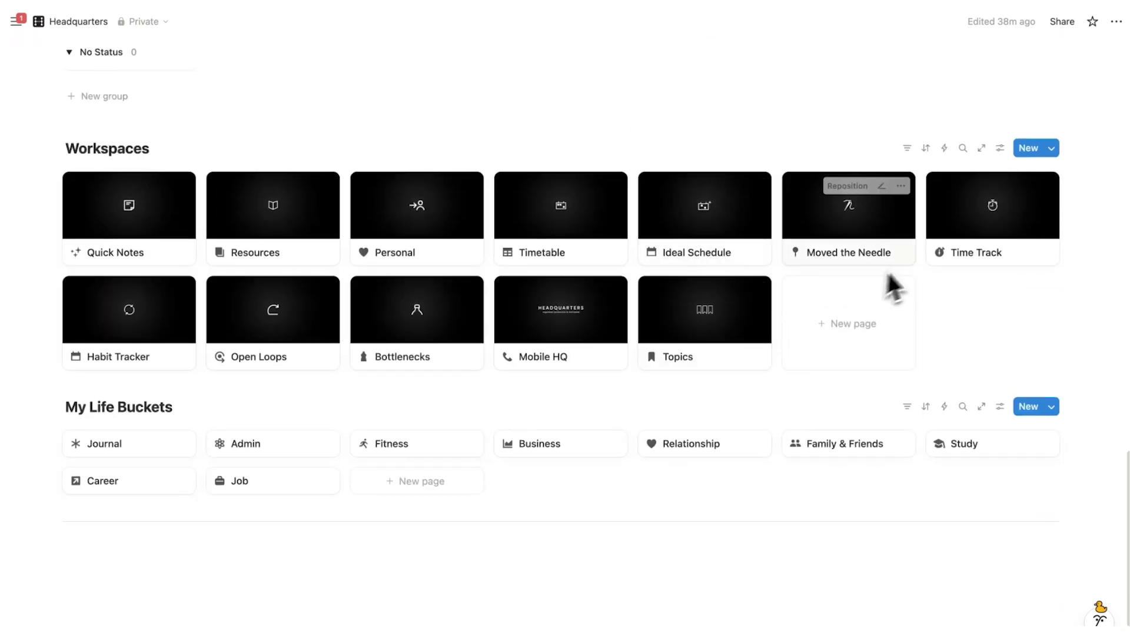
# Open the Time Track page from the Workspaces gallery.
pyautogui.click(979, 245)
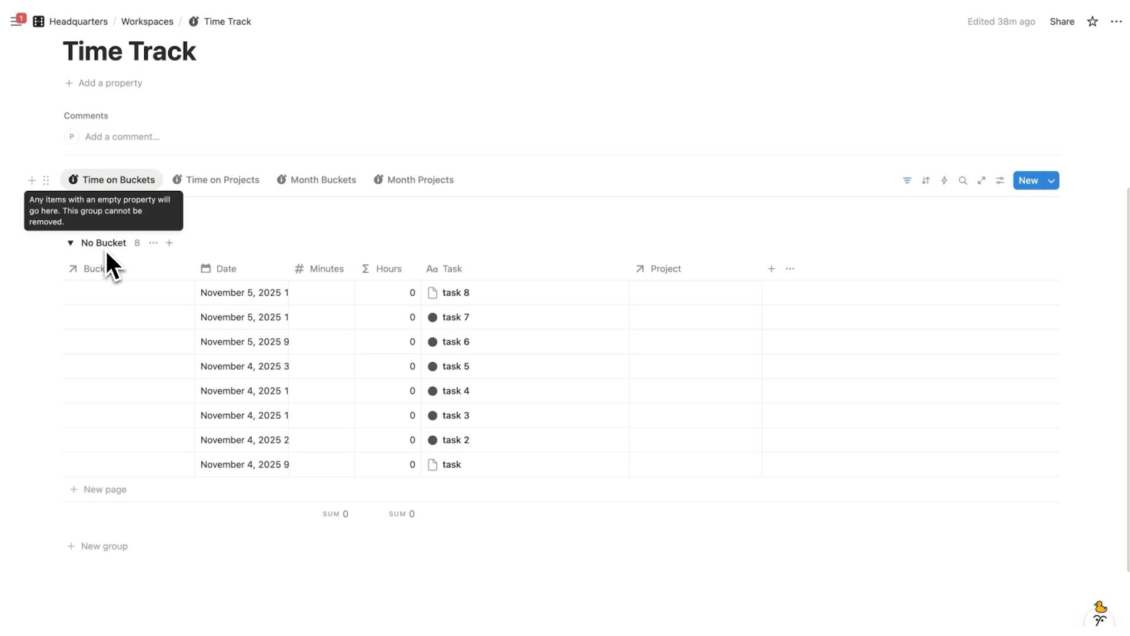
# Put task 8 and task 7 in the Business bucket.
pyautogui.click(137, 294)
pyautogui.click(143, 341)
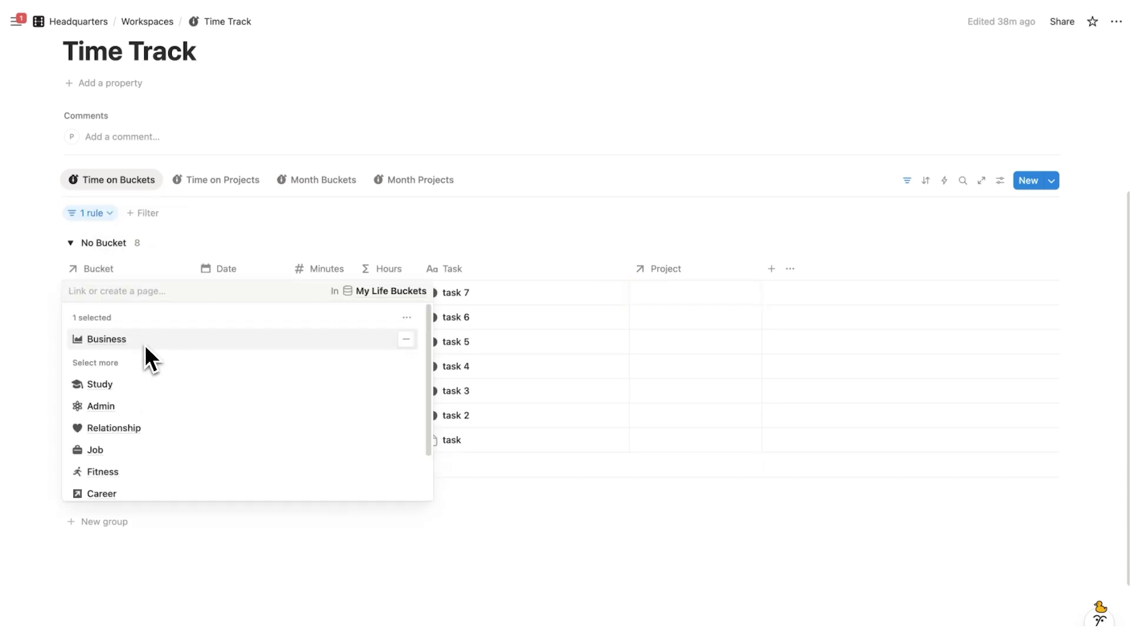
pyautogui.click(149, 268)
pyautogui.click(119, 292)
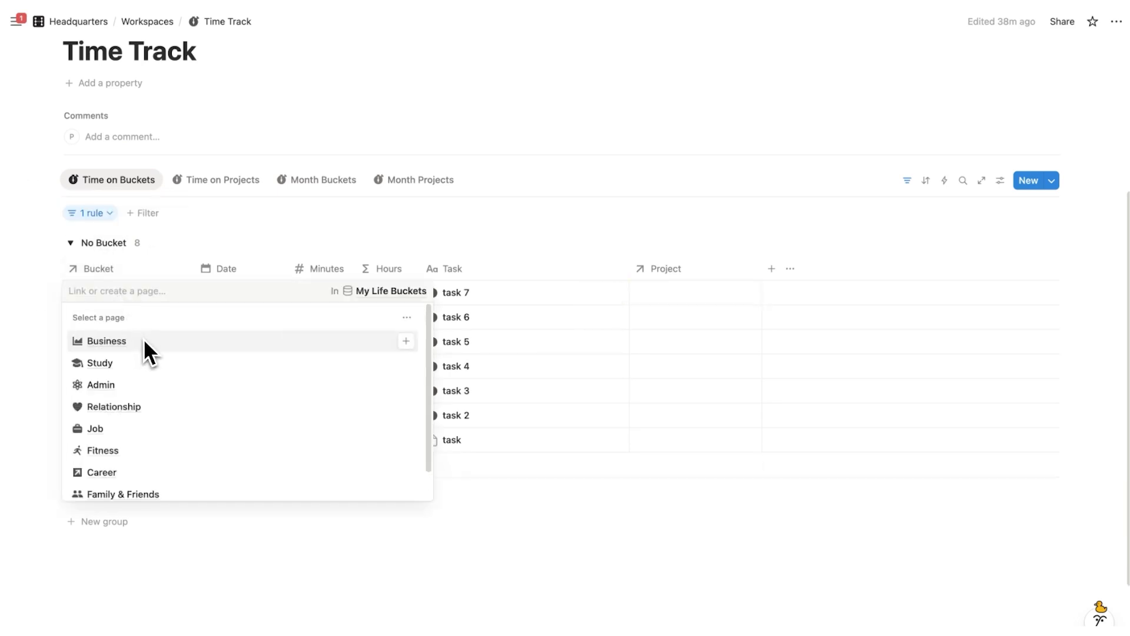
pyautogui.click(143, 338)
pyautogui.scroll(-3, 177, 283)
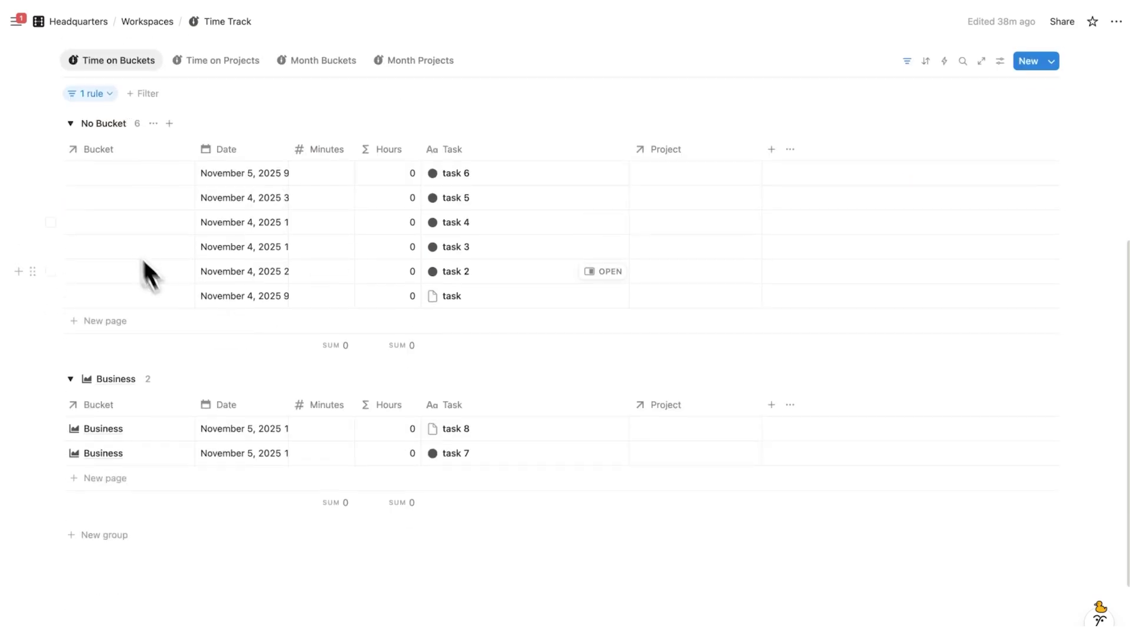
pyautogui.scroll(2, 223, 440)
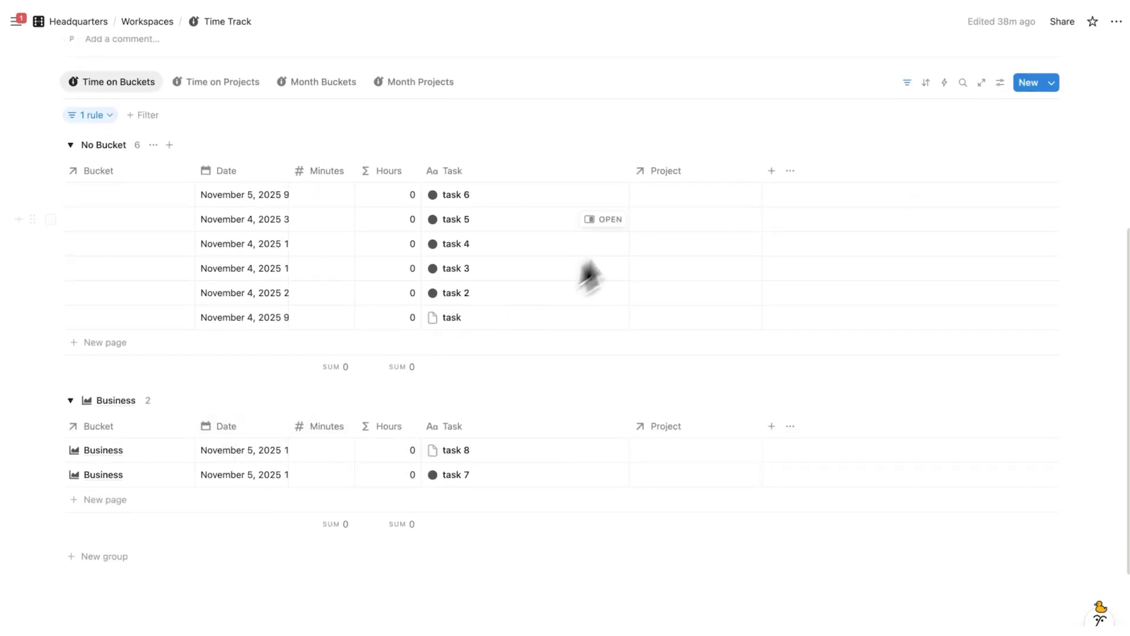
# Create 'Project A' and link it to task 8.
pyautogui.click(703, 452)
pyautogui.write('Project A')
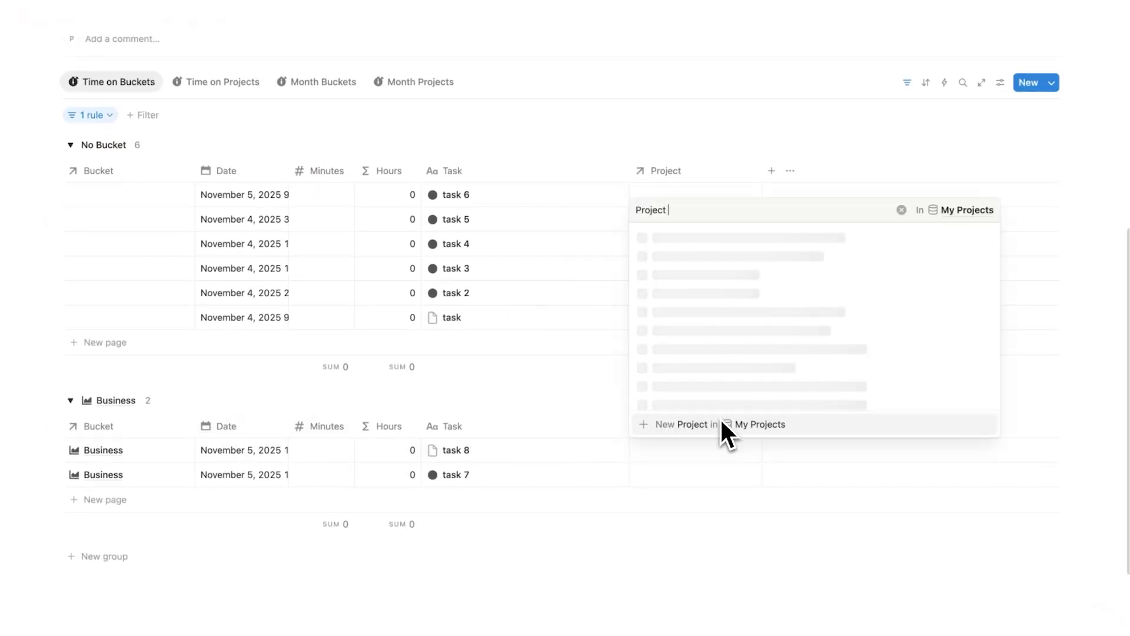
pyautogui.click(692, 425)
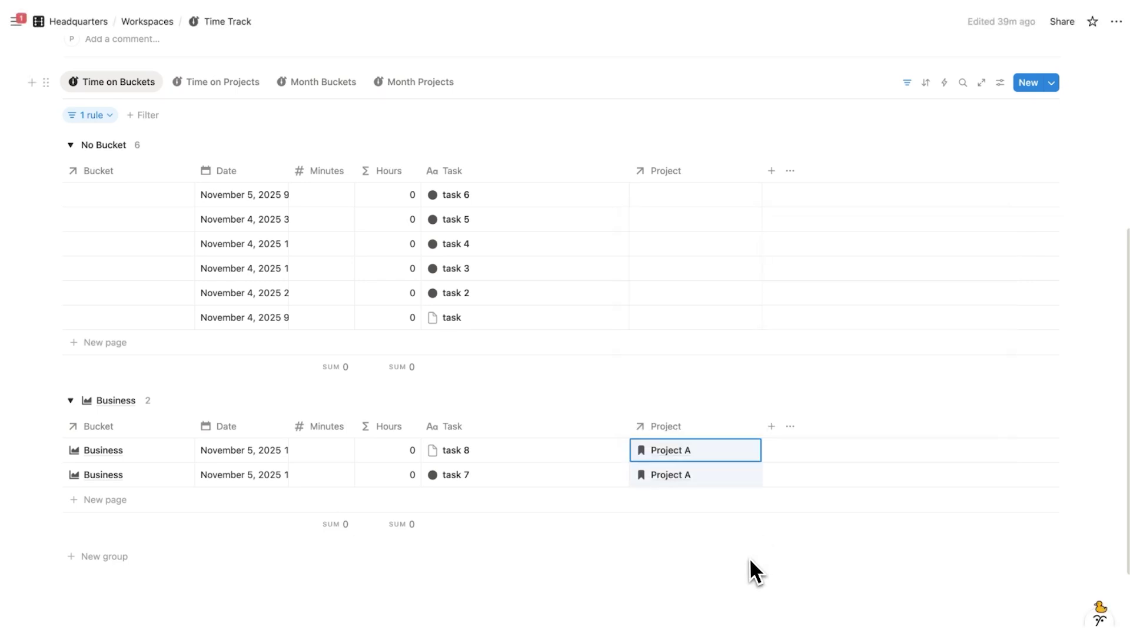
# Switch to the Time on Projects view and edit task 6's Minutes value.
pyautogui.click(216, 83)
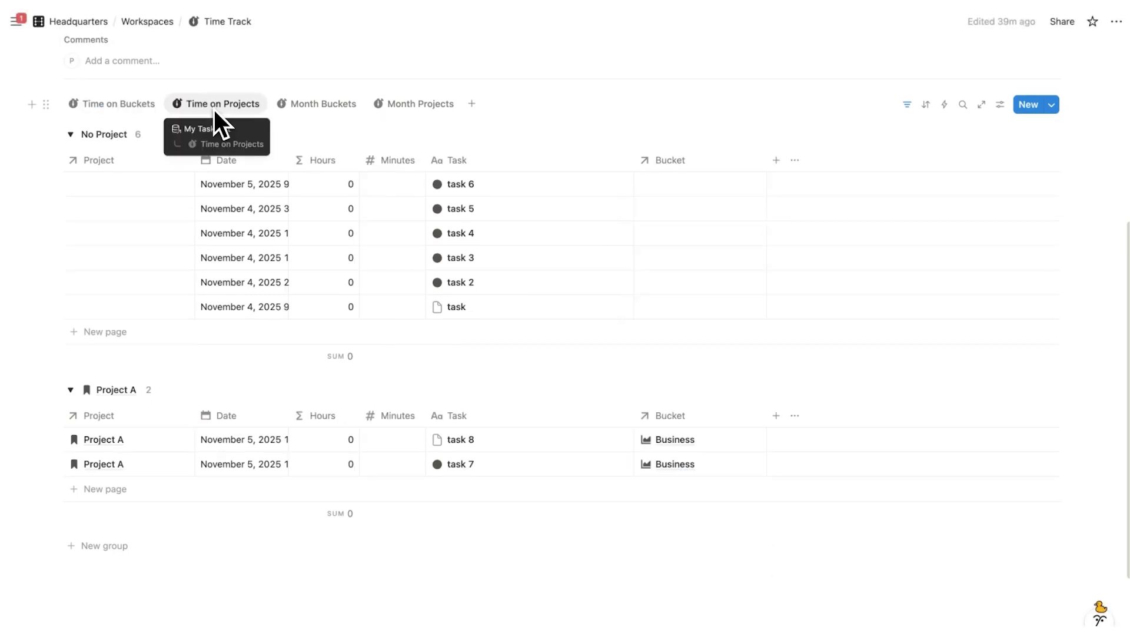
pyautogui.scroll(5, 240, 230)
pyautogui.moveTo(240, 226); pyautogui.dragTo(65, 228)
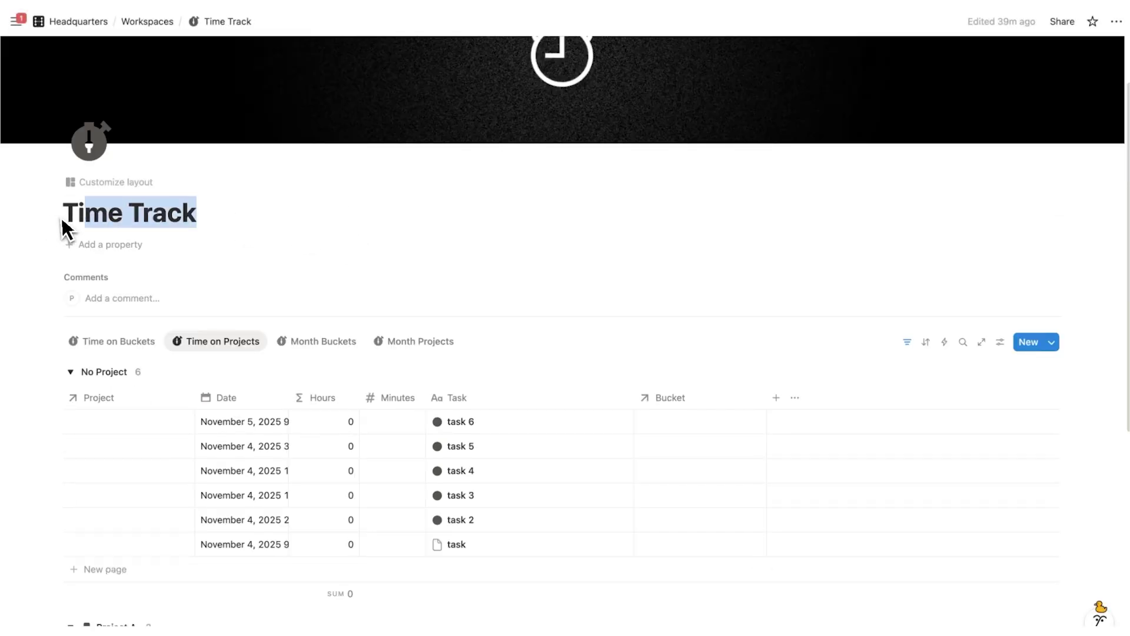
pyautogui.click(246, 222)
pyautogui.scroll(-8, 289, 234)
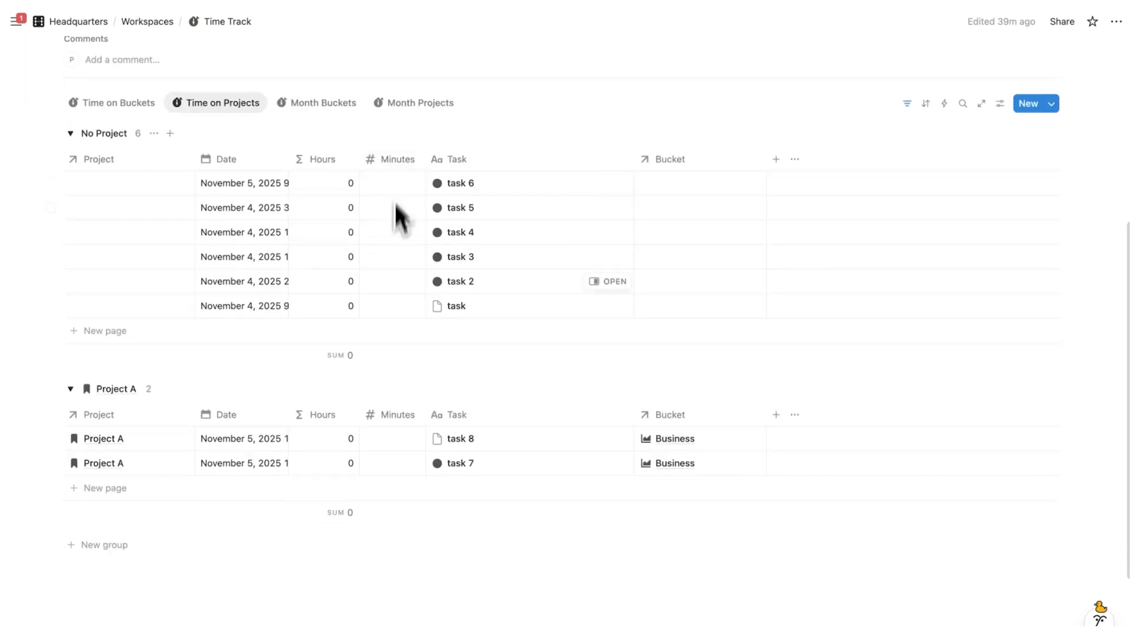
pyautogui.click(398, 183)
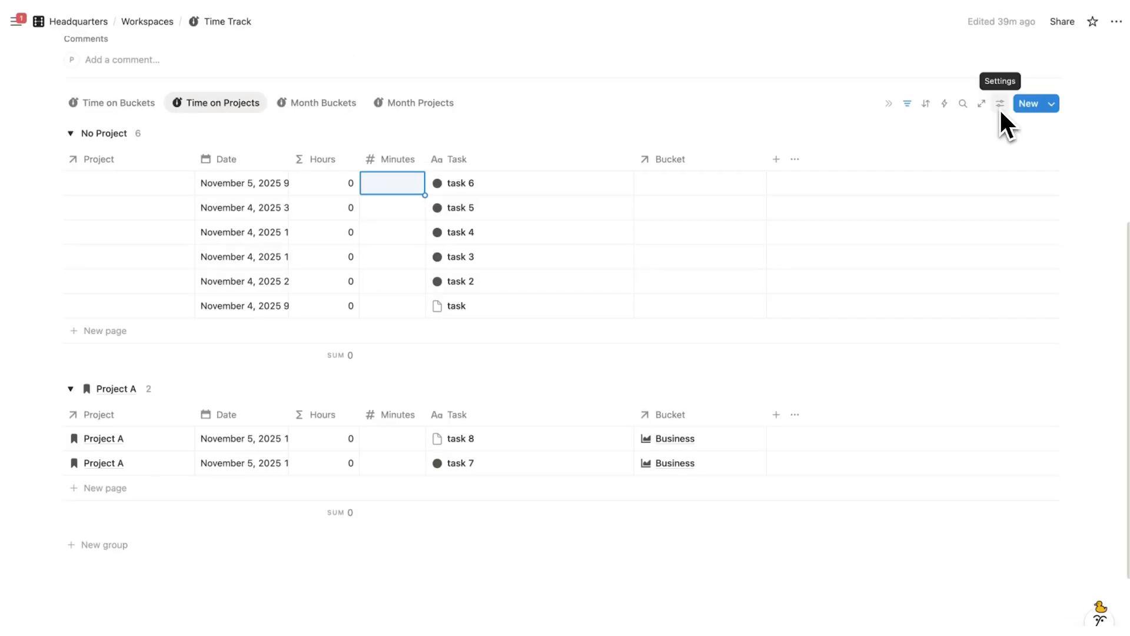
# Show the Cal property in the table and move its column next to Date.
pyautogui.click(1000, 109)
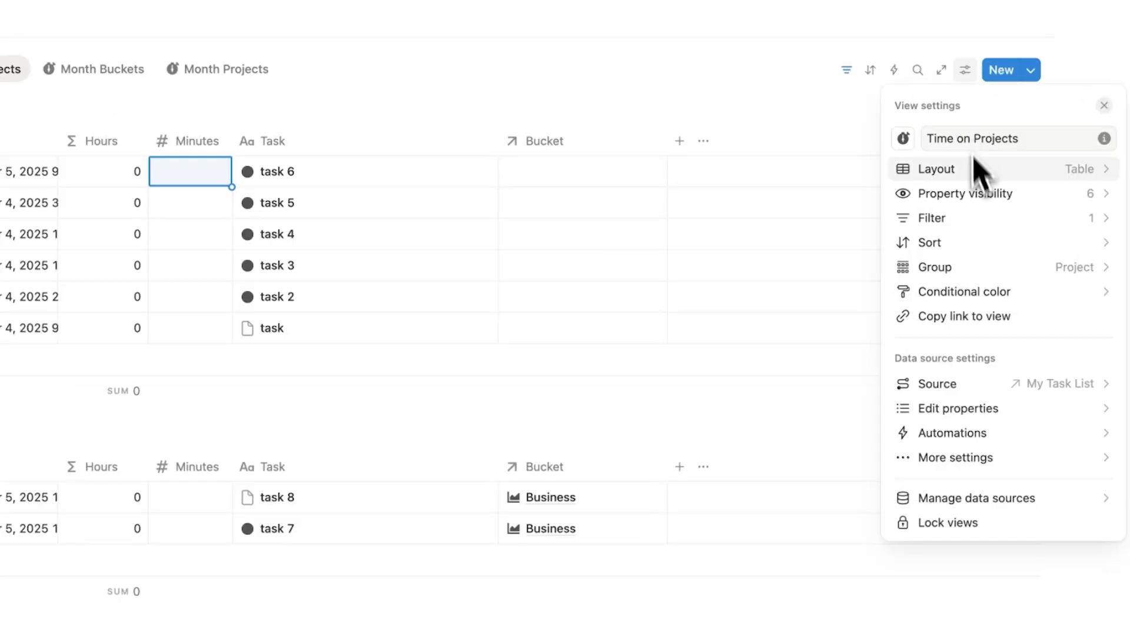
pyautogui.click(1001, 201)
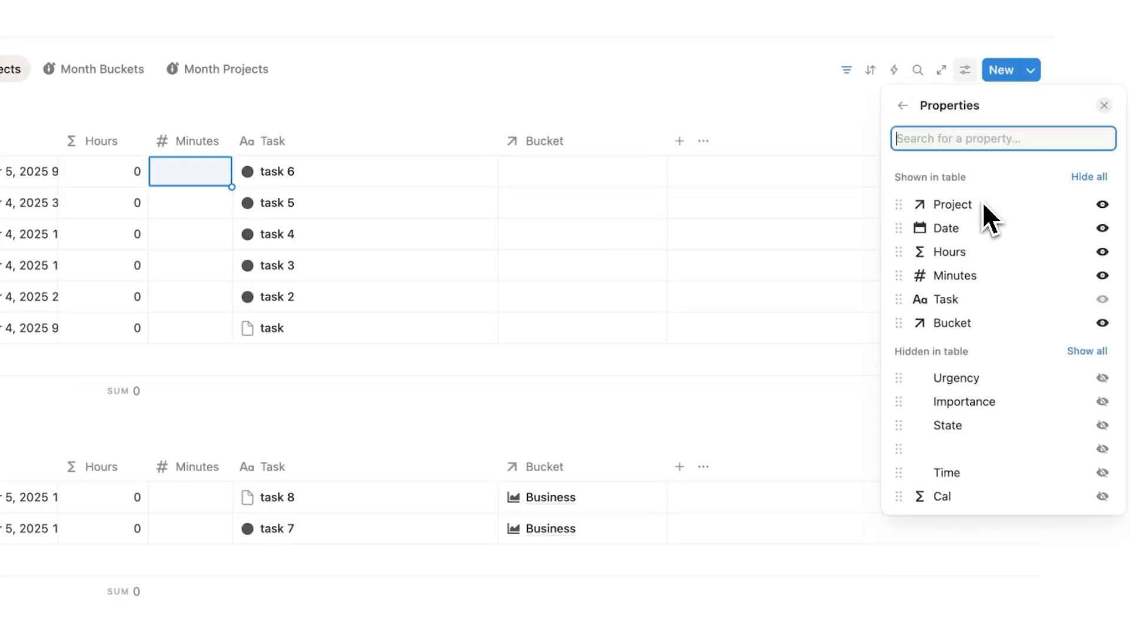
pyautogui.click(1102, 496)
pyautogui.click(845, 204)
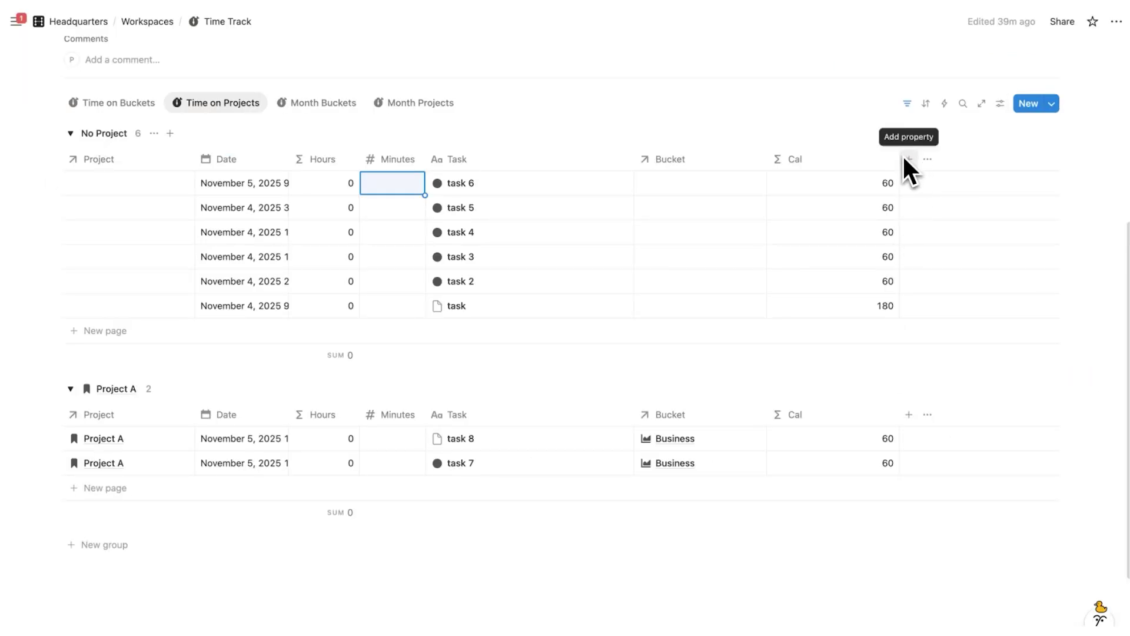
pyautogui.moveTo(900, 157); pyautogui.dragTo(321, 159)
# Hide the Hours and Minutes columns and sum Cal per group (480 and 120).
pyautogui.click(320, 159)
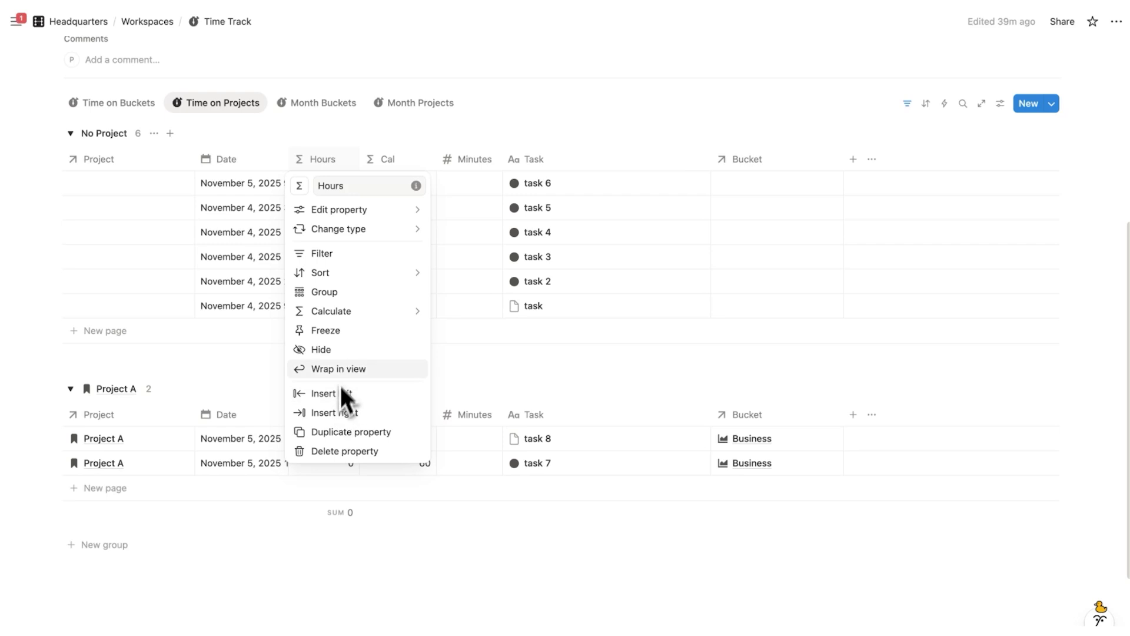
pyautogui.click(344, 351)
pyautogui.click(390, 160)
pyautogui.click(411, 350)
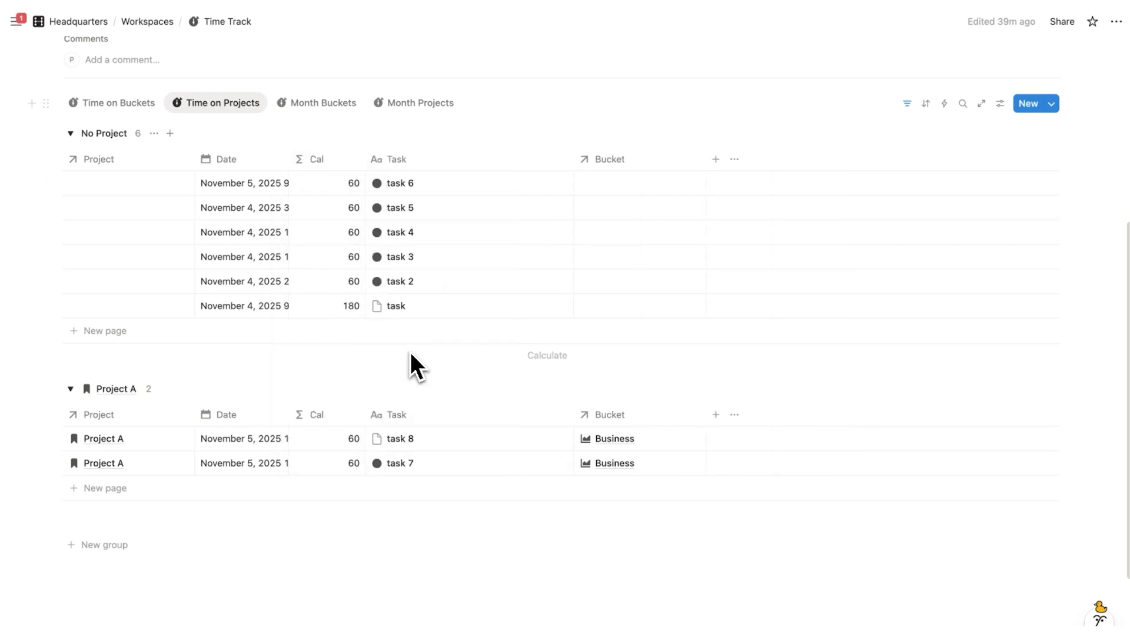
pyautogui.click(339, 355)
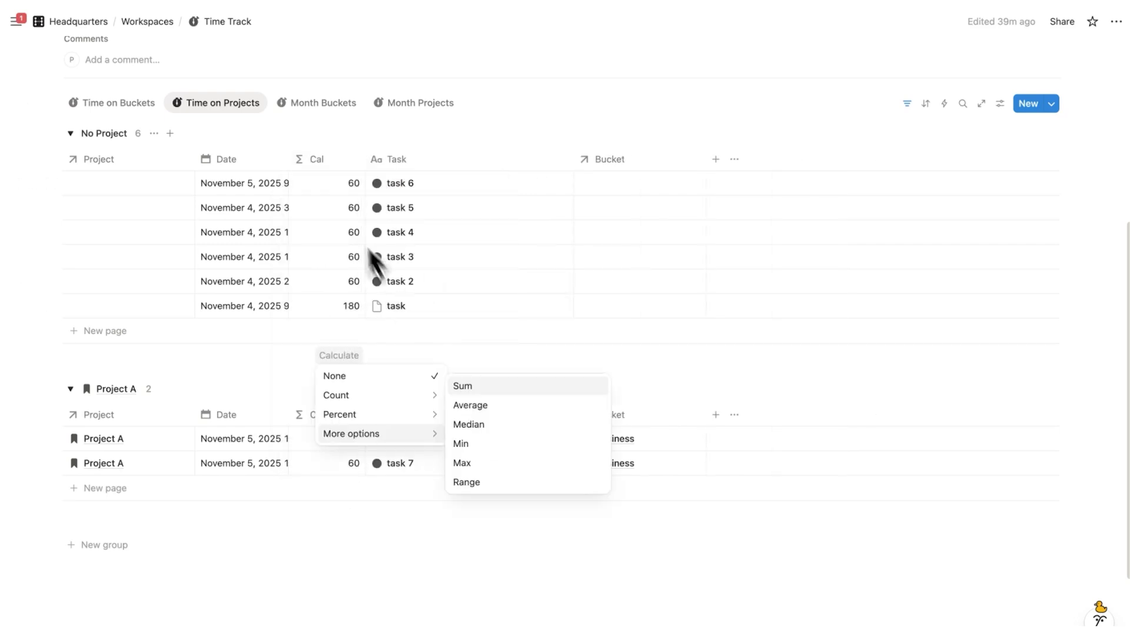
pyautogui.click(486, 390)
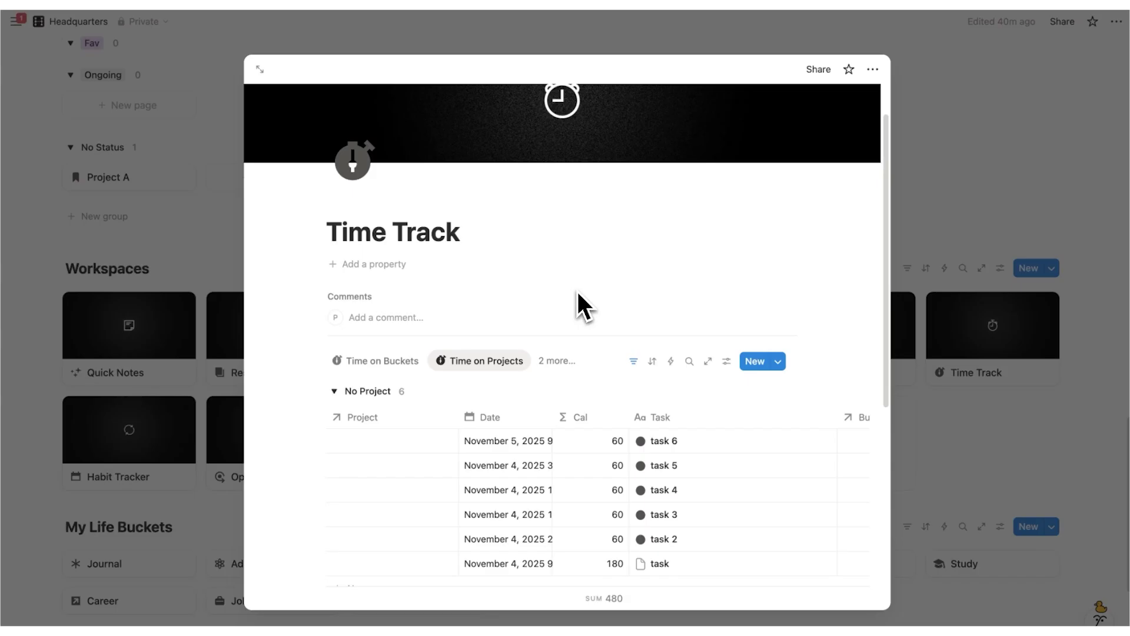
pyautogui.scroll(-2, 577, 292)
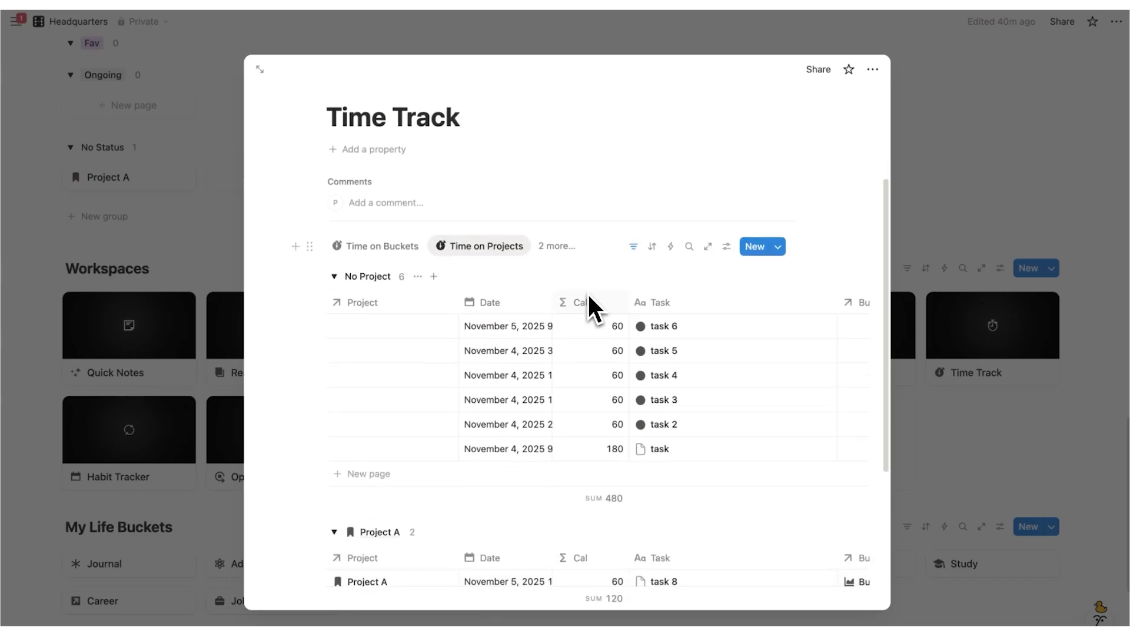
pyautogui.scroll(-2, 588, 292)
pyautogui.hscroll(4, 456, 306)
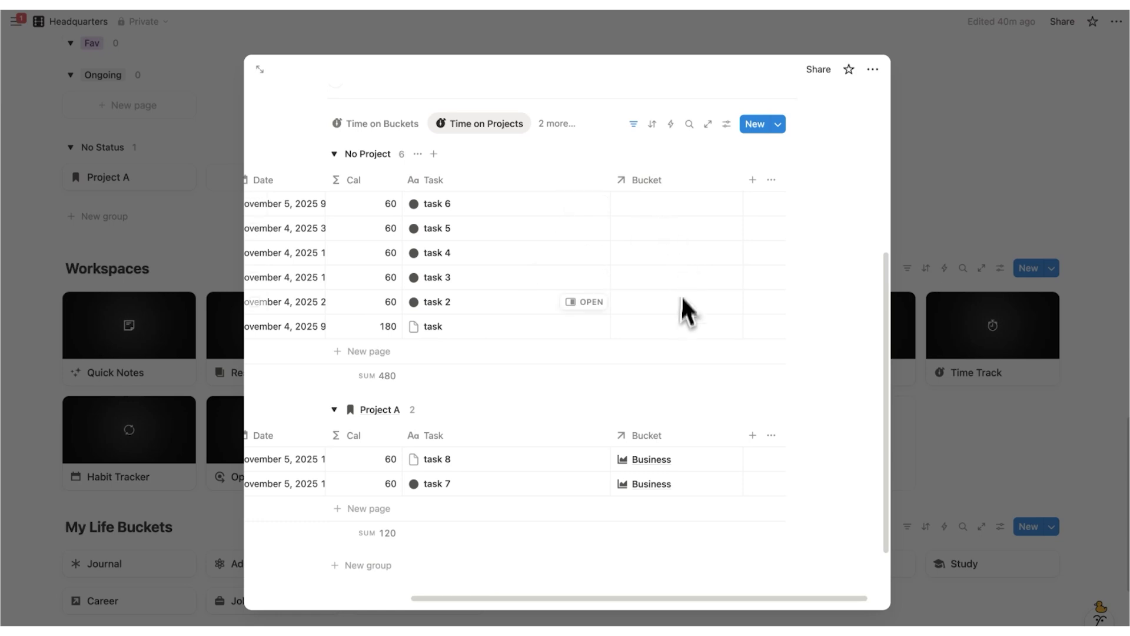